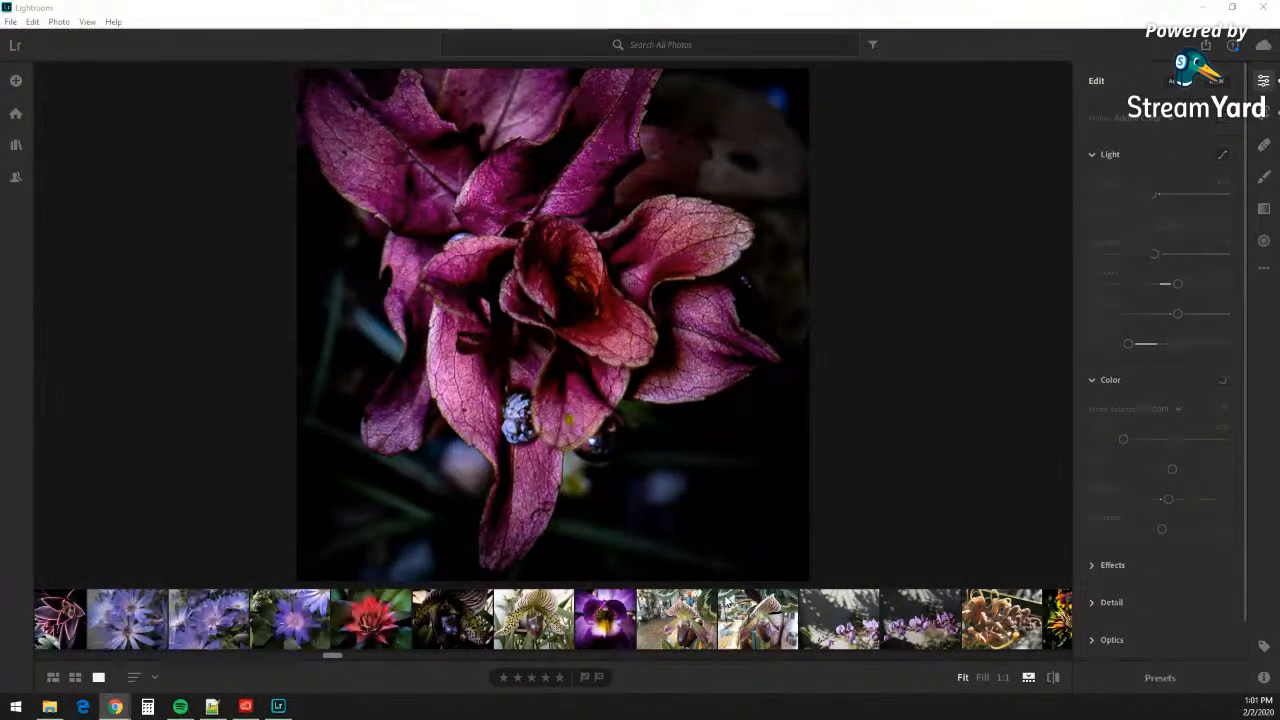
# Step: Close Spotify and bring the Lightroom window back to the front
pyautogui.hotkey('alt', 'Tab')
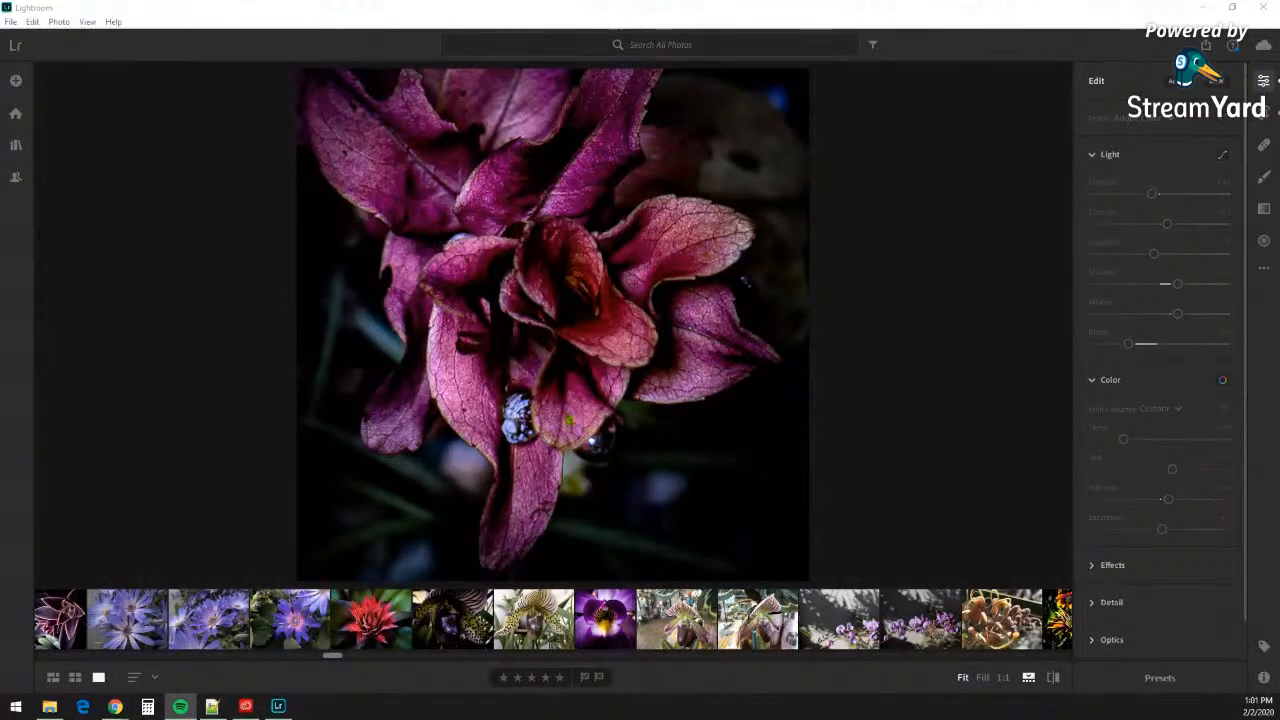
pyautogui.hotkey('alt', 'F4')
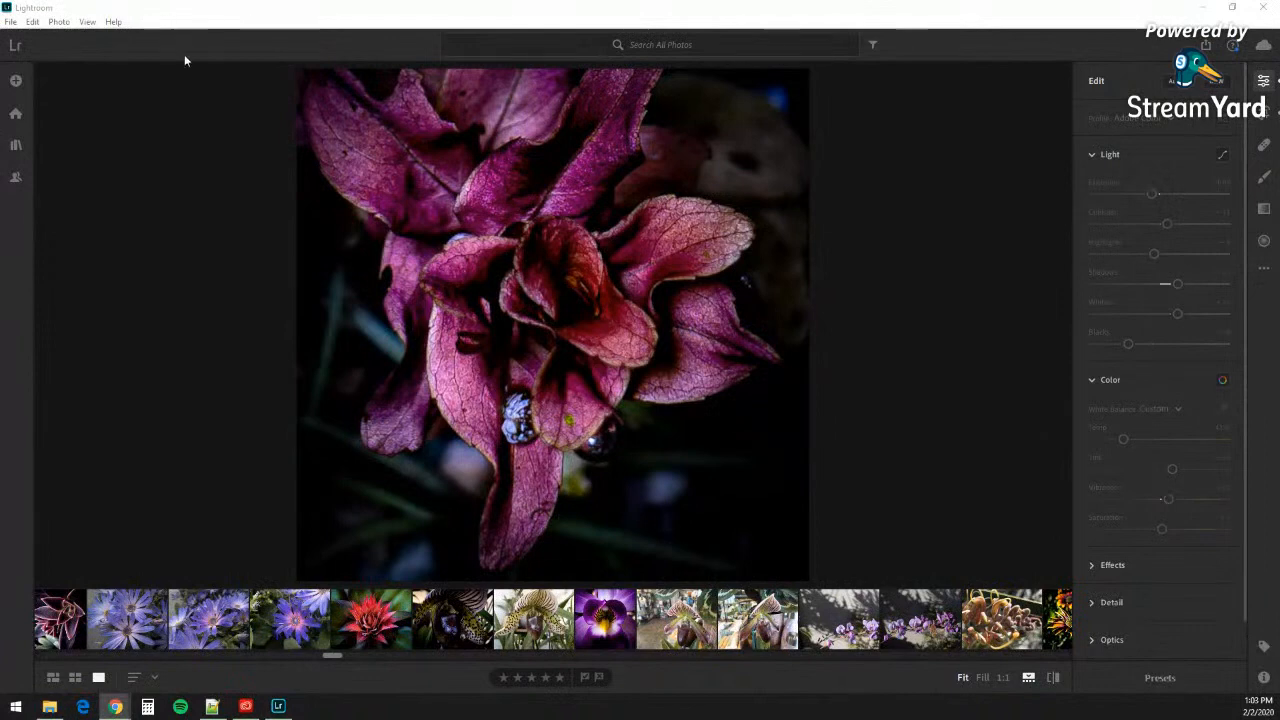
pyautogui.click(278, 26)
pyautogui.moveTo(321, 5)
pyautogui.mouseDown()
pyautogui.moveTo(340, 40)
pyautogui.moveTo(340, 4)
pyautogui.mouseUp()
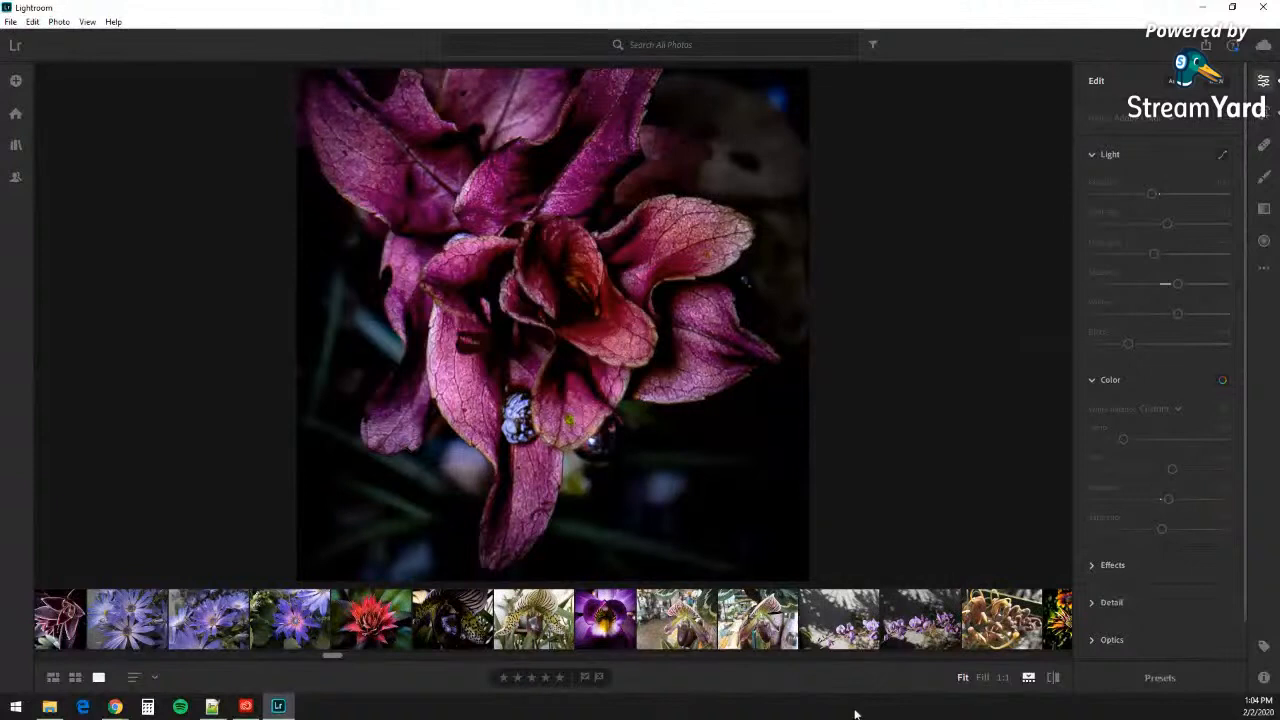
# Step: Switch from Lightroom over to Chrome, leaving the magenta flower edit untouched
pyautogui.hotkey('alt', 'Tab')
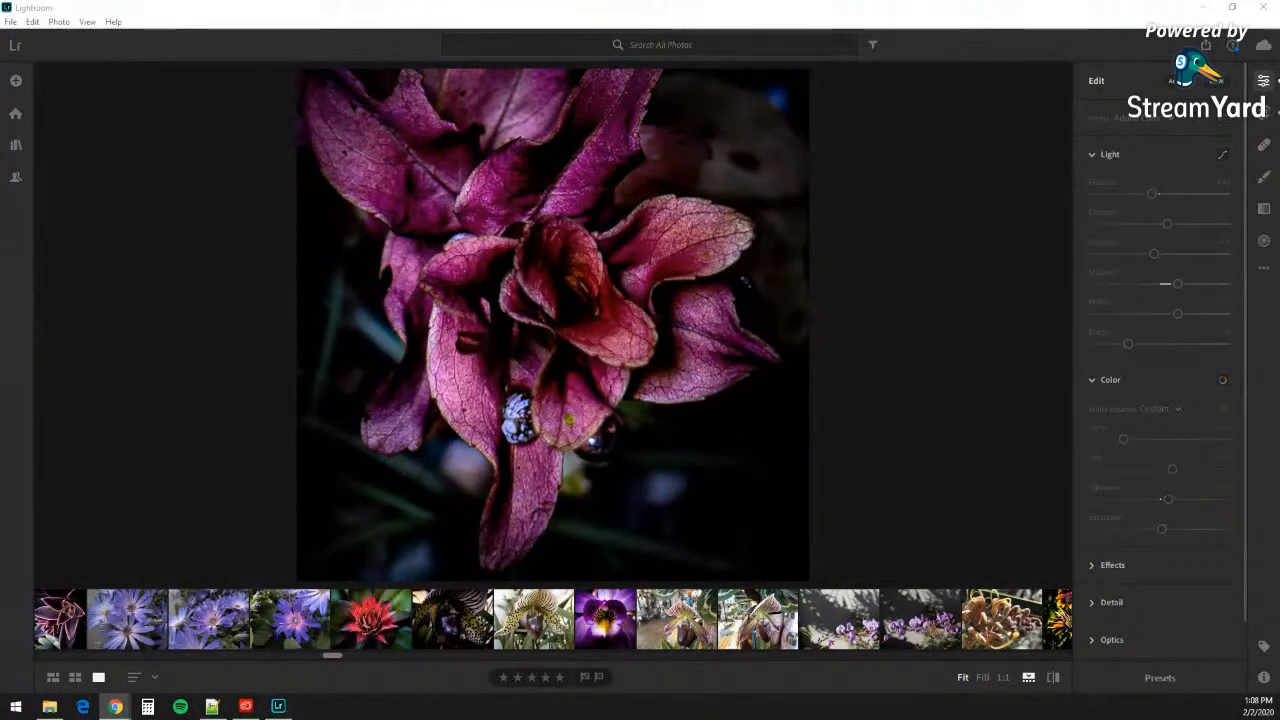
# Step: Scroll back through the filmstrip and load the orange shrimp photo in the main view
pyautogui.scroll(5, 592, 633)
pyautogui.scroll(6, 592, 633)
pyautogui.scroll(6, 591, 633)
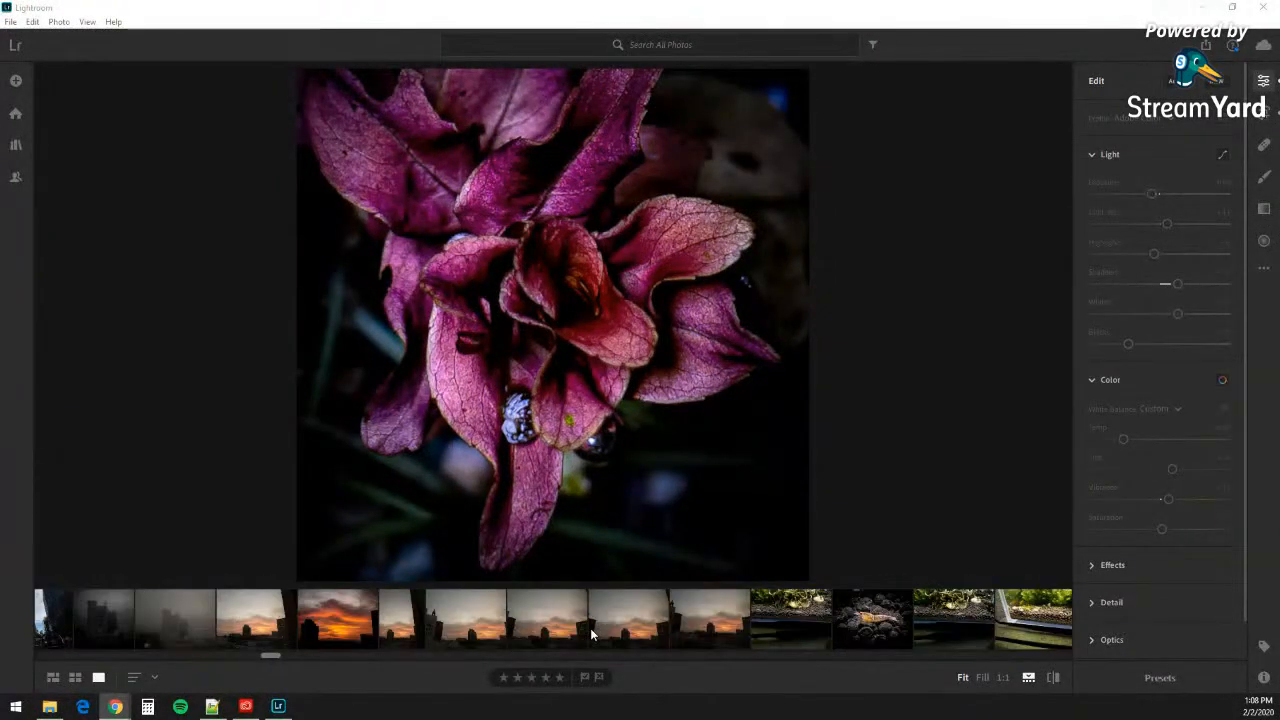
pyautogui.scroll(3, 590, 628)
pyautogui.scroll(3, 590, 628)
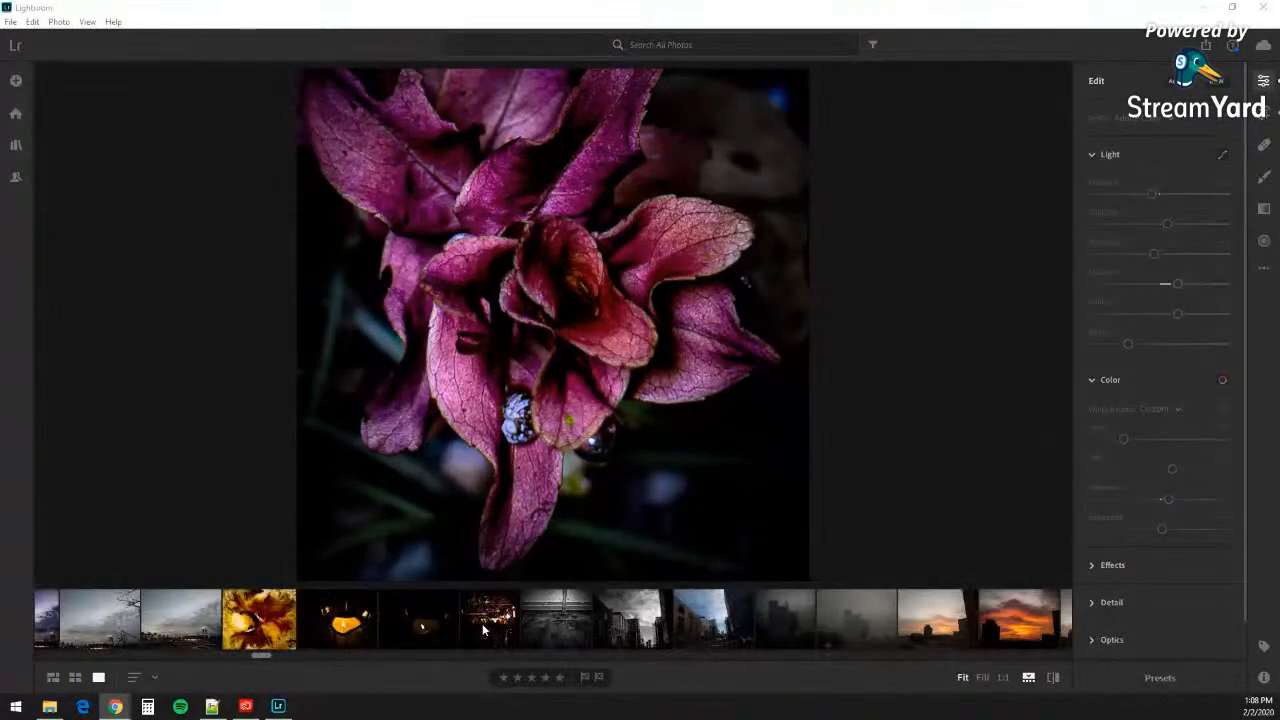
pyautogui.click(484, 625)
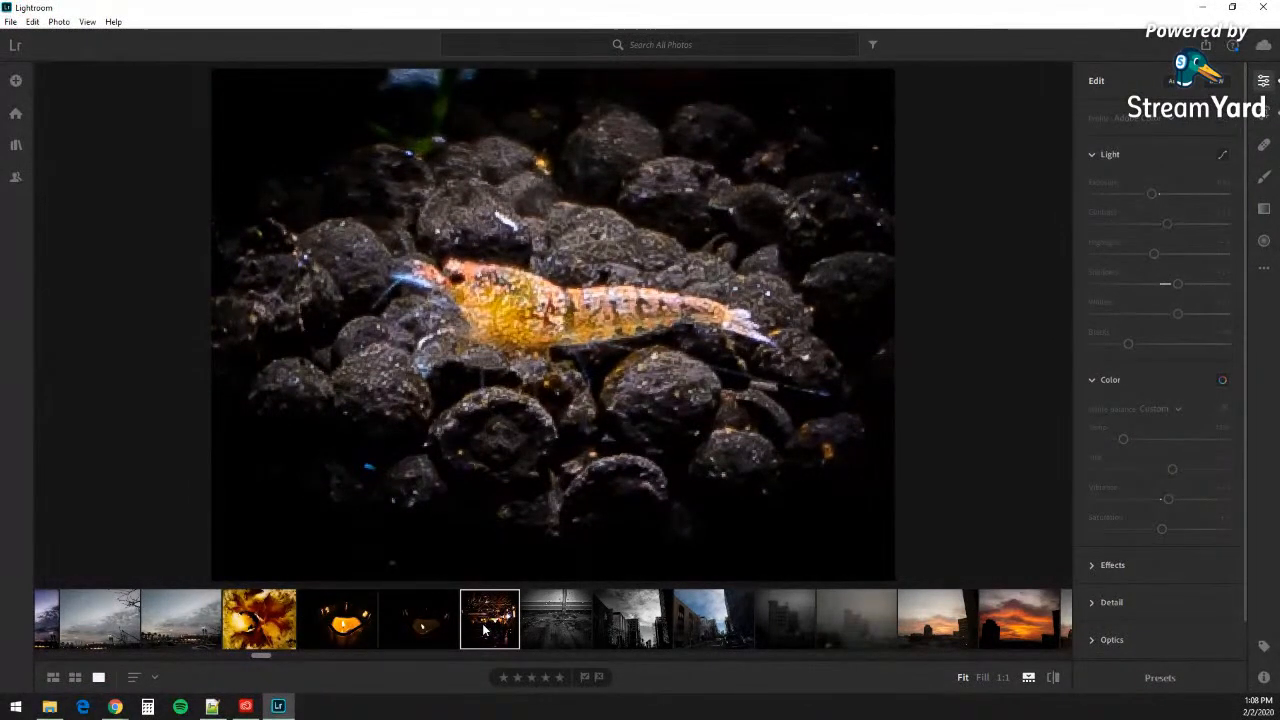
# Step: Select the dark photo before the shrimp and restore the Lightroom window to full screen
pyautogui.rightClick(485, 628)
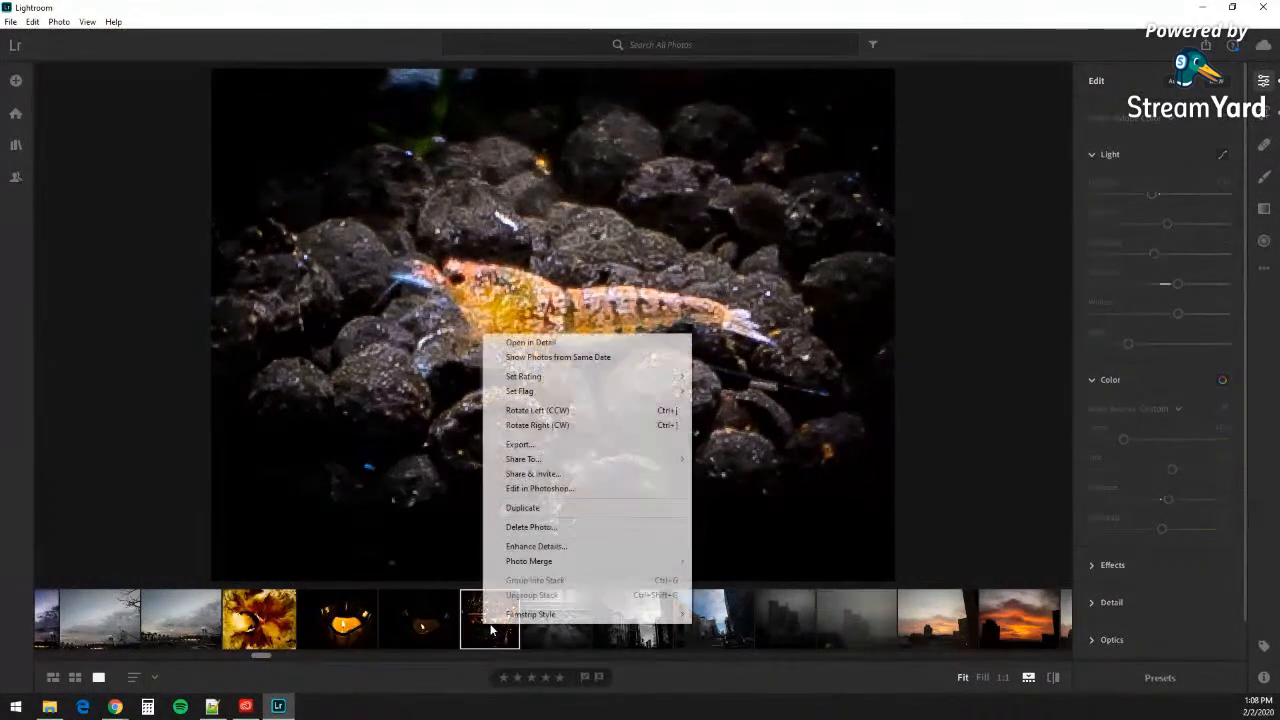
pyautogui.click(430, 620)
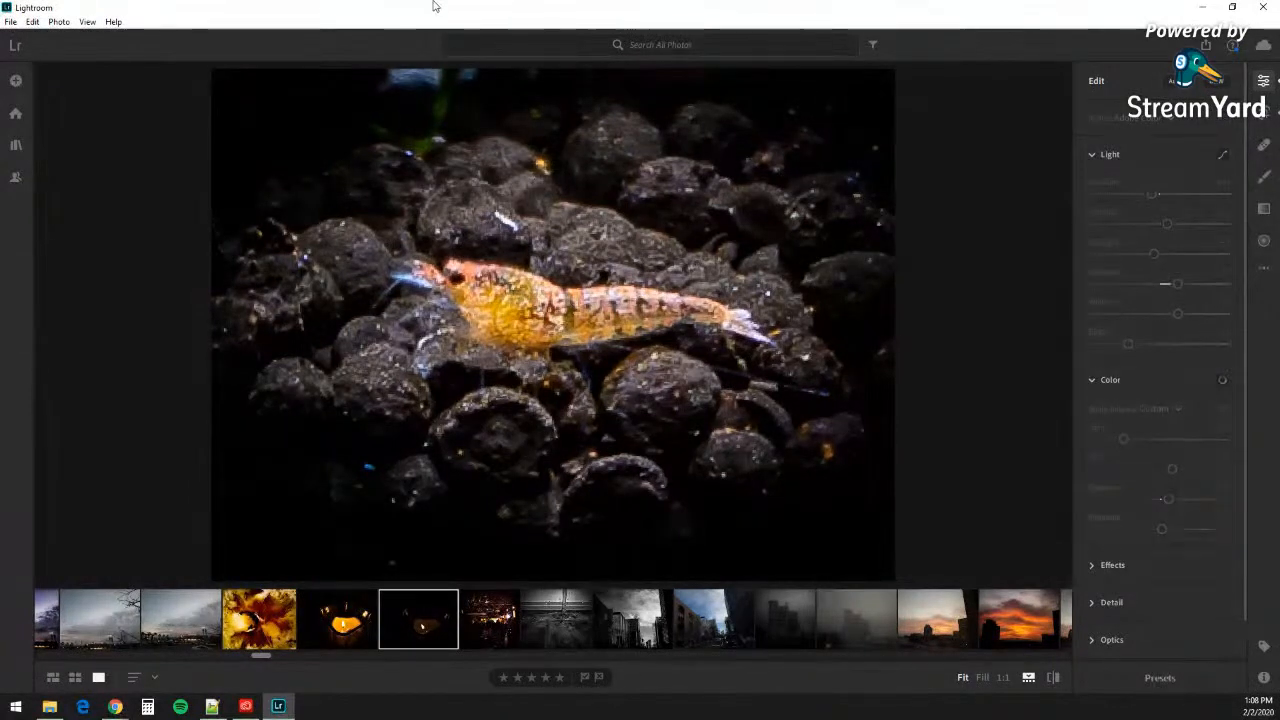
pyautogui.click(1233, 7)
pyautogui.doubleClick(925, 22)
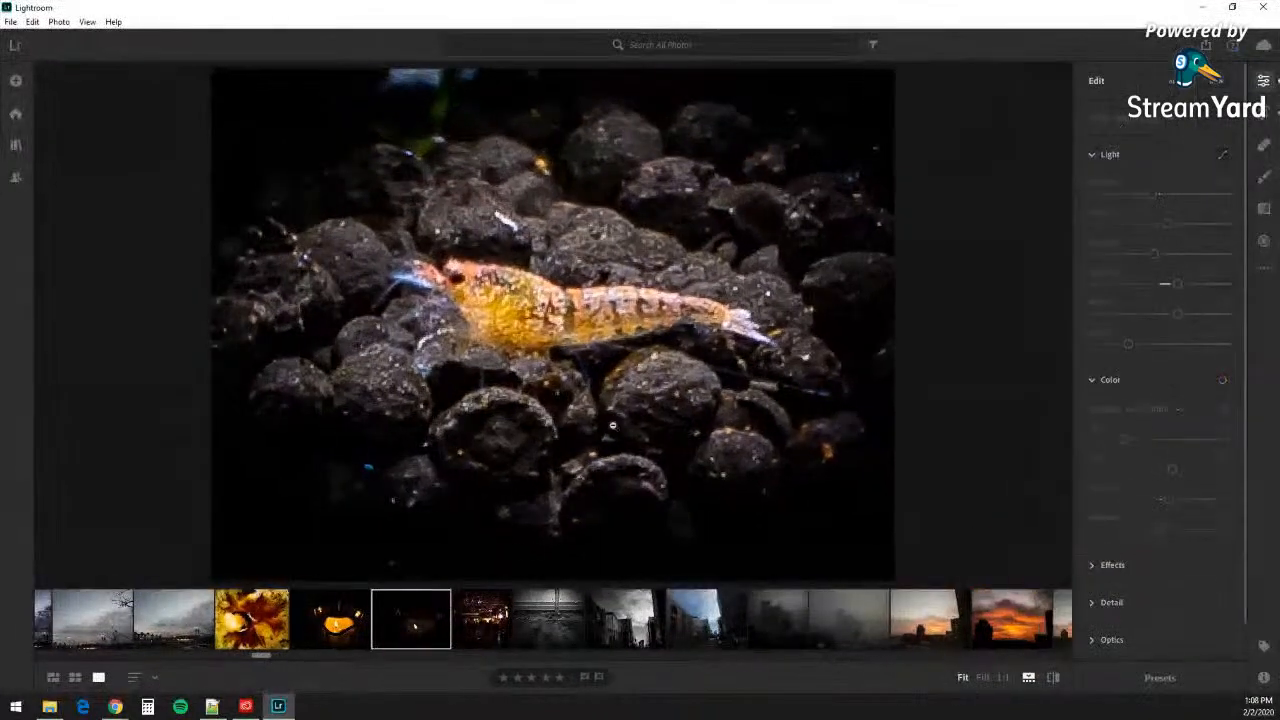
# Step: View the chosen photo in detail, zooming out and back to fit-the-window size
pyautogui.rightClick(403, 608)
pyautogui.click(491, 324)
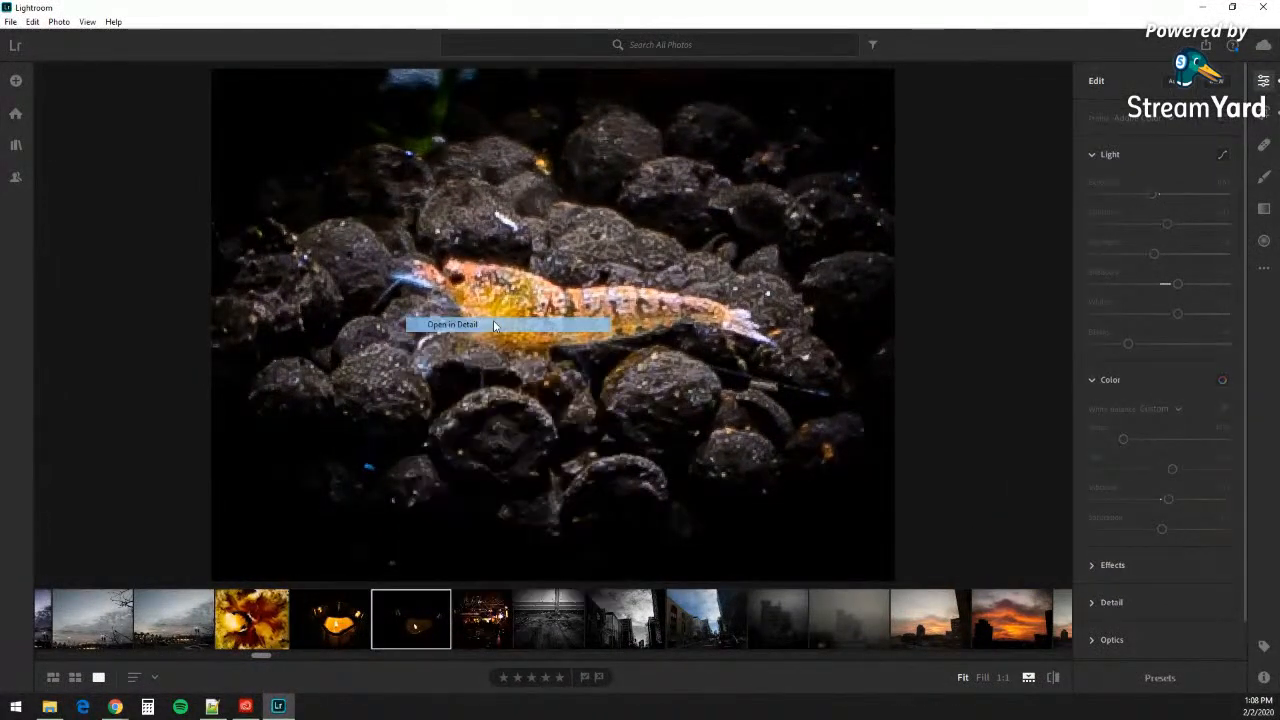
pyautogui.click(501, 490)
pyautogui.click(517, 437)
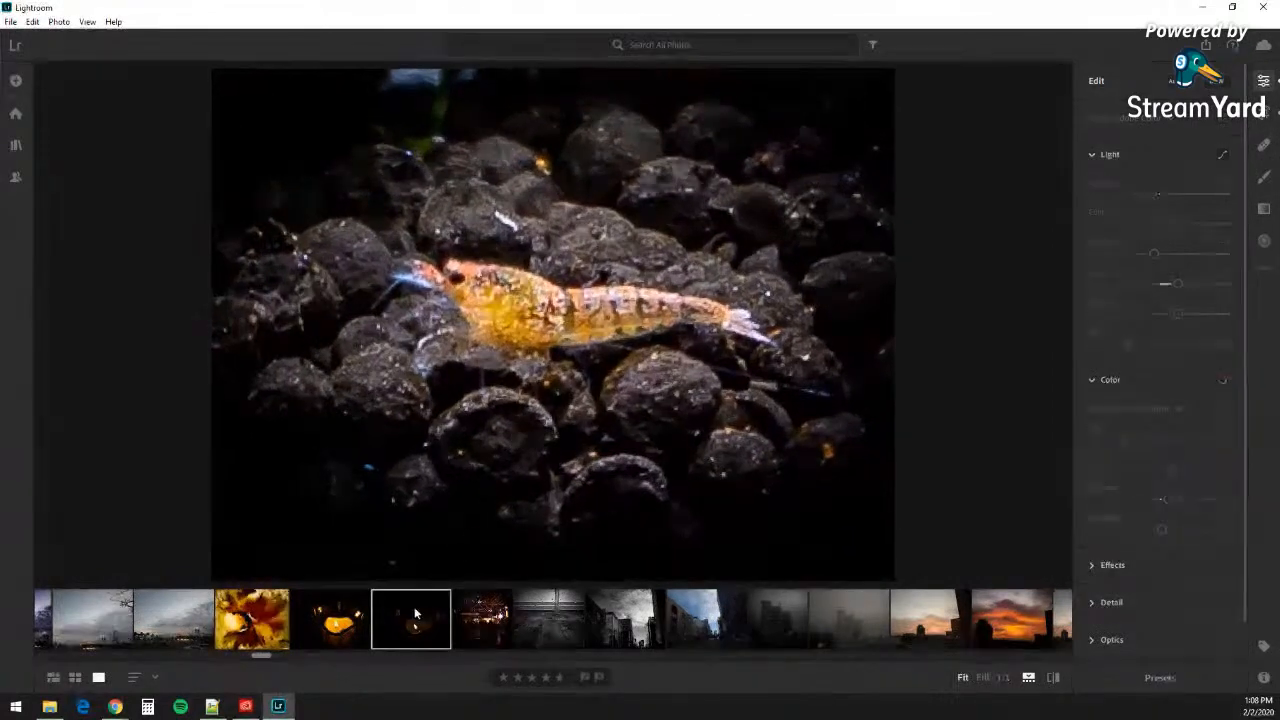
# Step: Select the next filmstrip photo and bring up the File menu to exit Lightroom
pyautogui.click(491, 615)
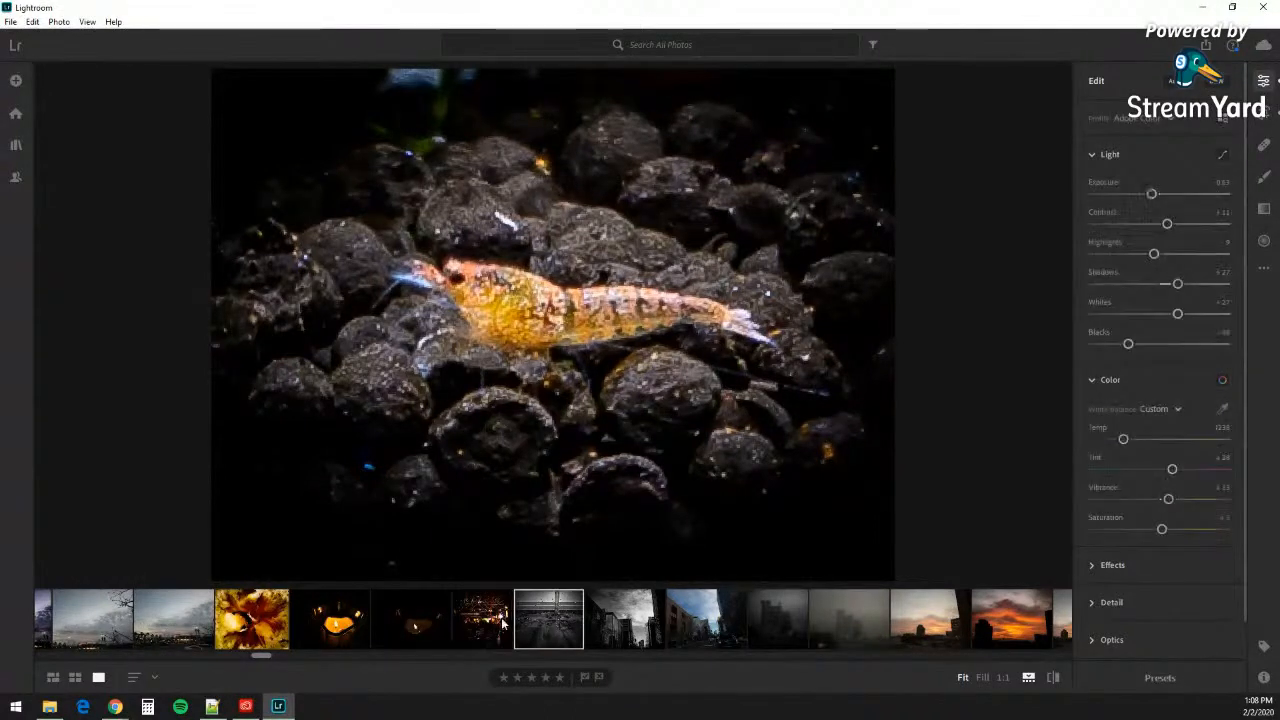
pyautogui.rightClick(471, 622)
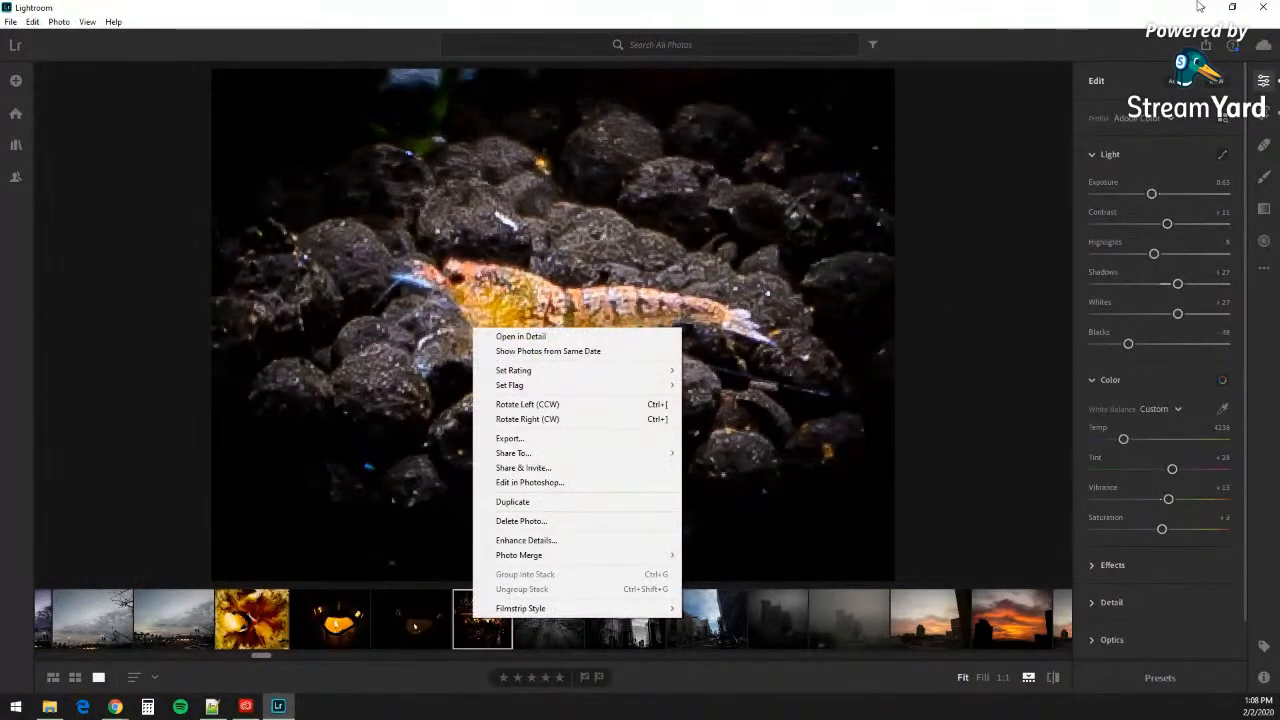
pyautogui.click(11, 21)
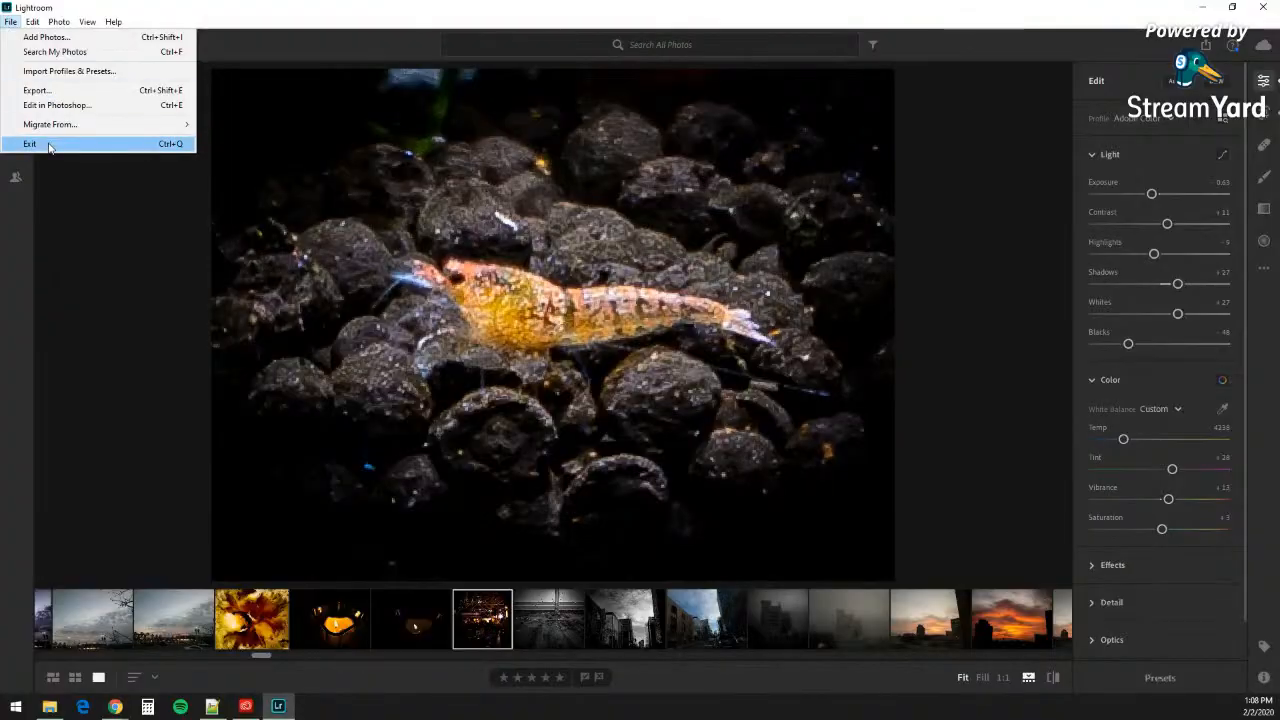
pyautogui.click(40, 143)
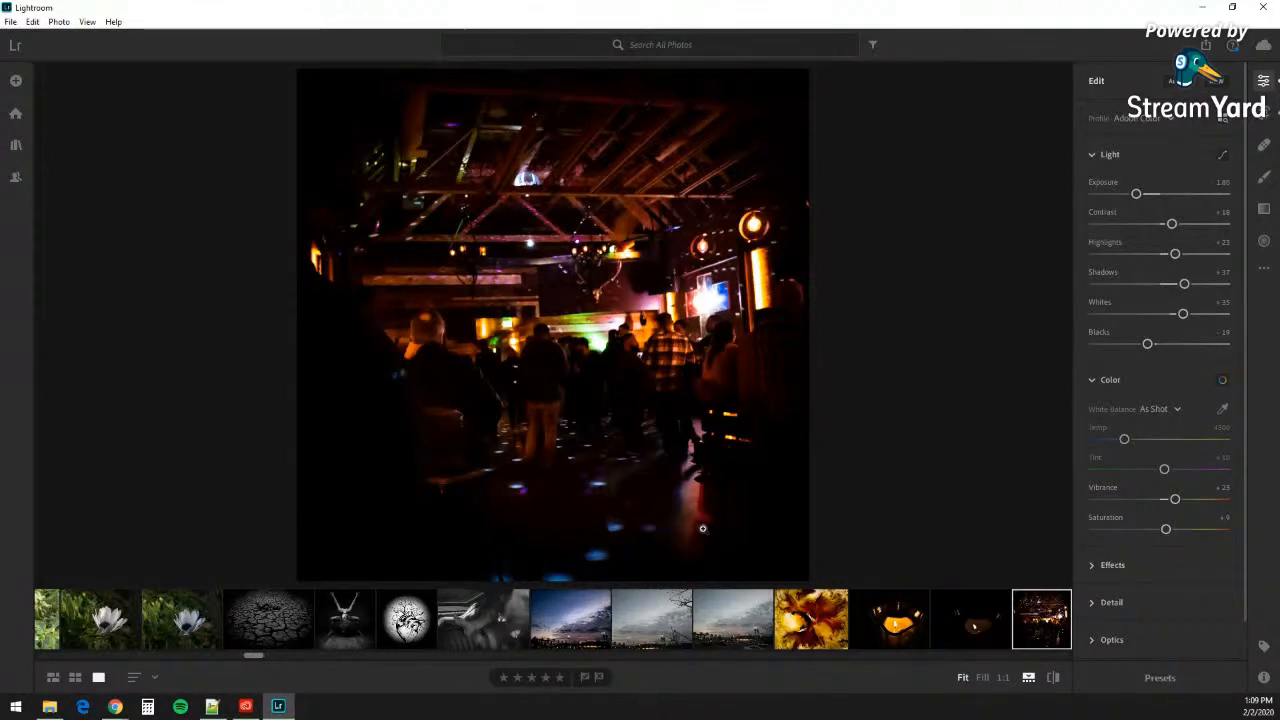
pyautogui.scroll(-5, 652, 598)
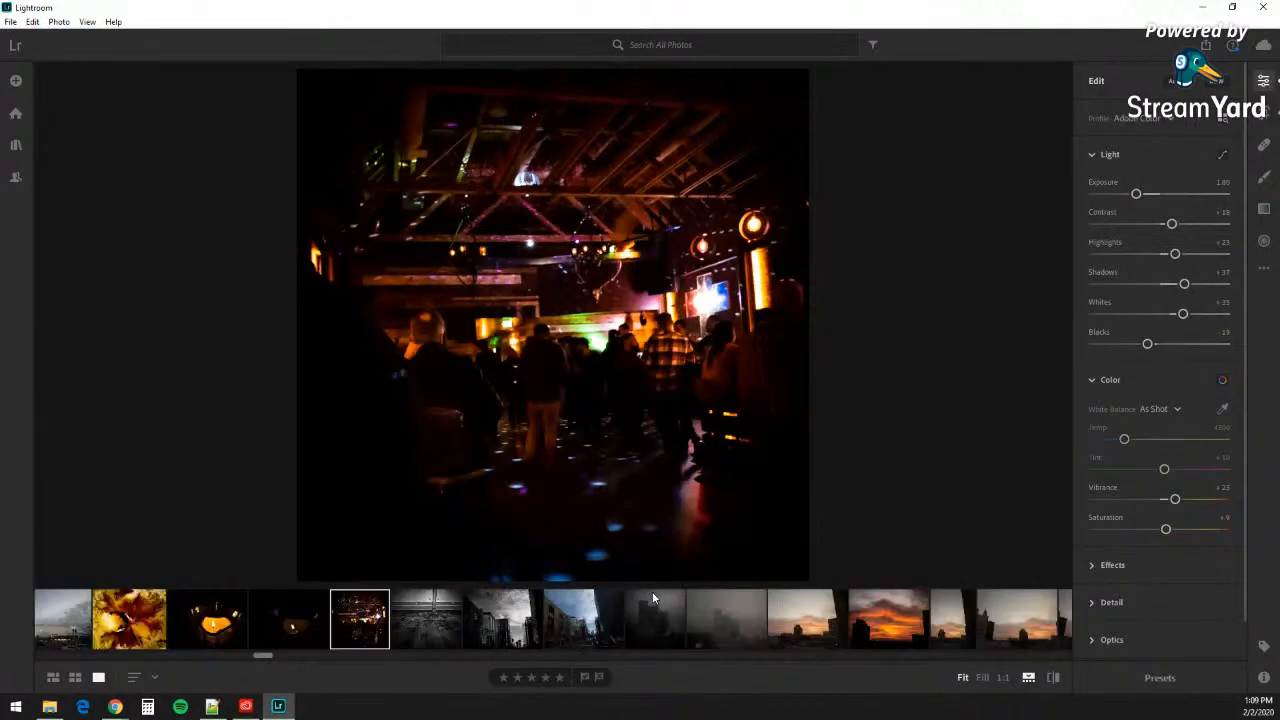
pyautogui.scroll(-5, 652, 595)
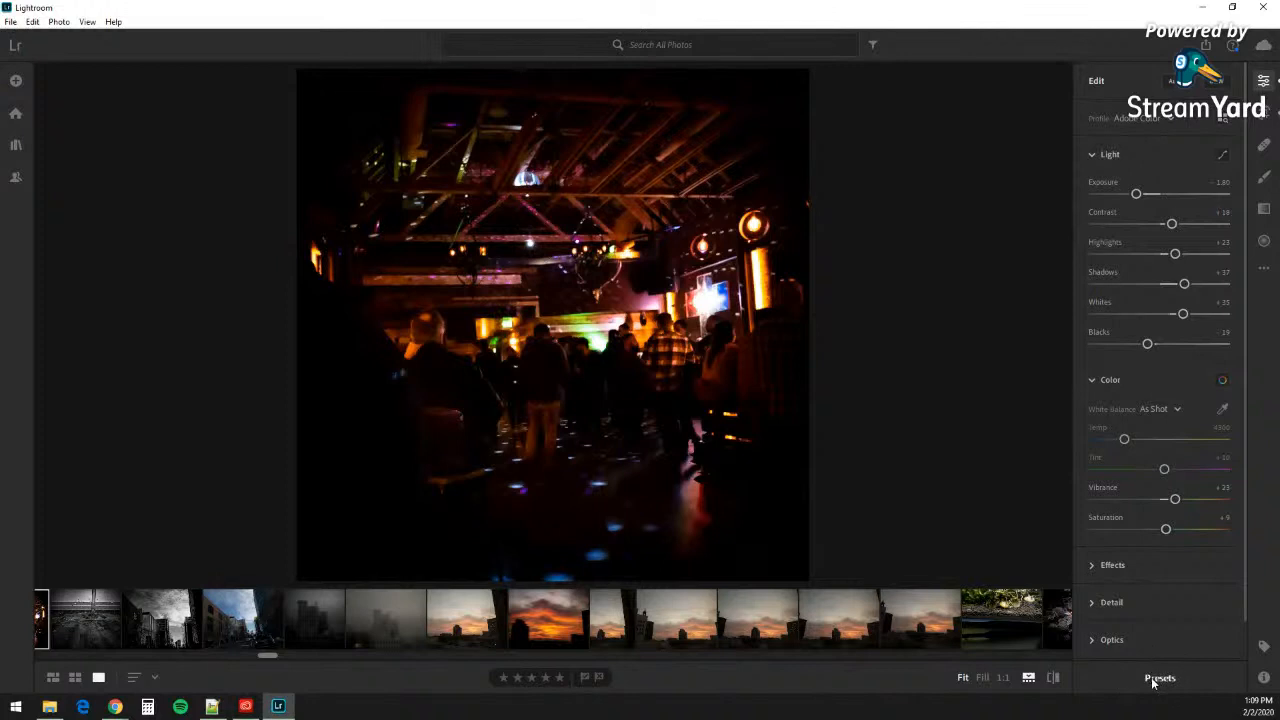
pyautogui.scroll(-1, 1180, 620)
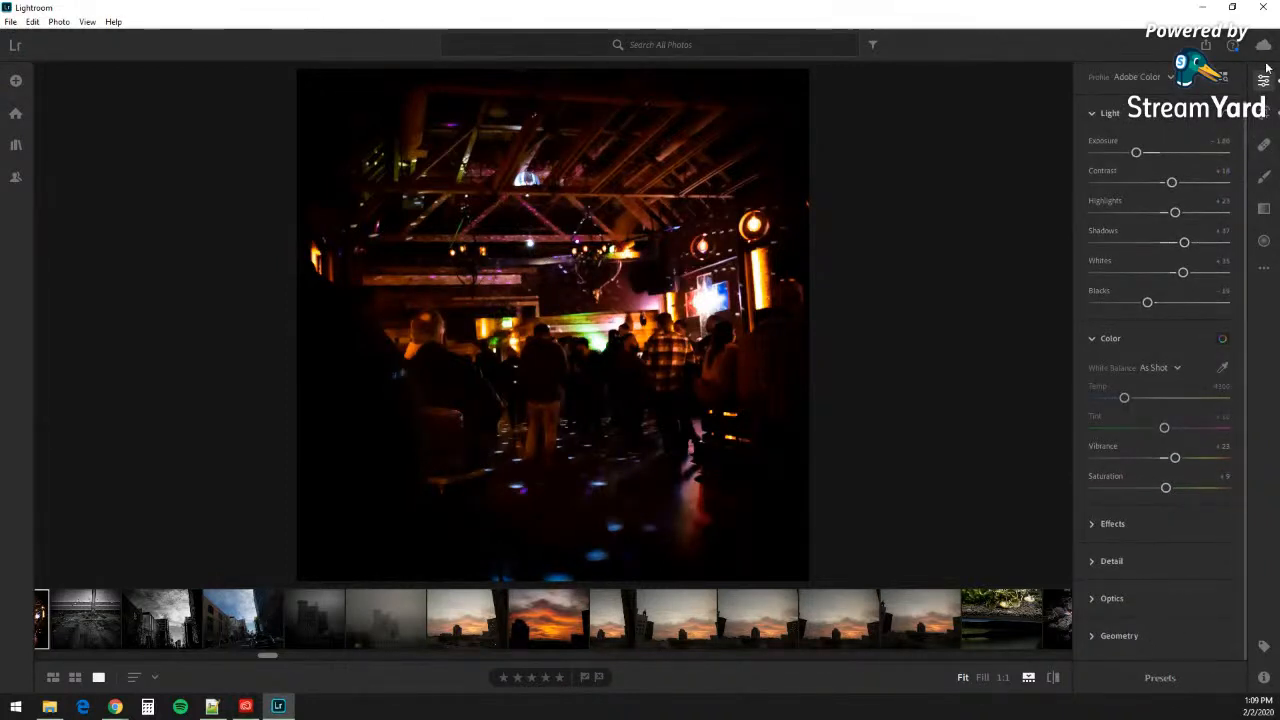
pyautogui.click(1208, 48)
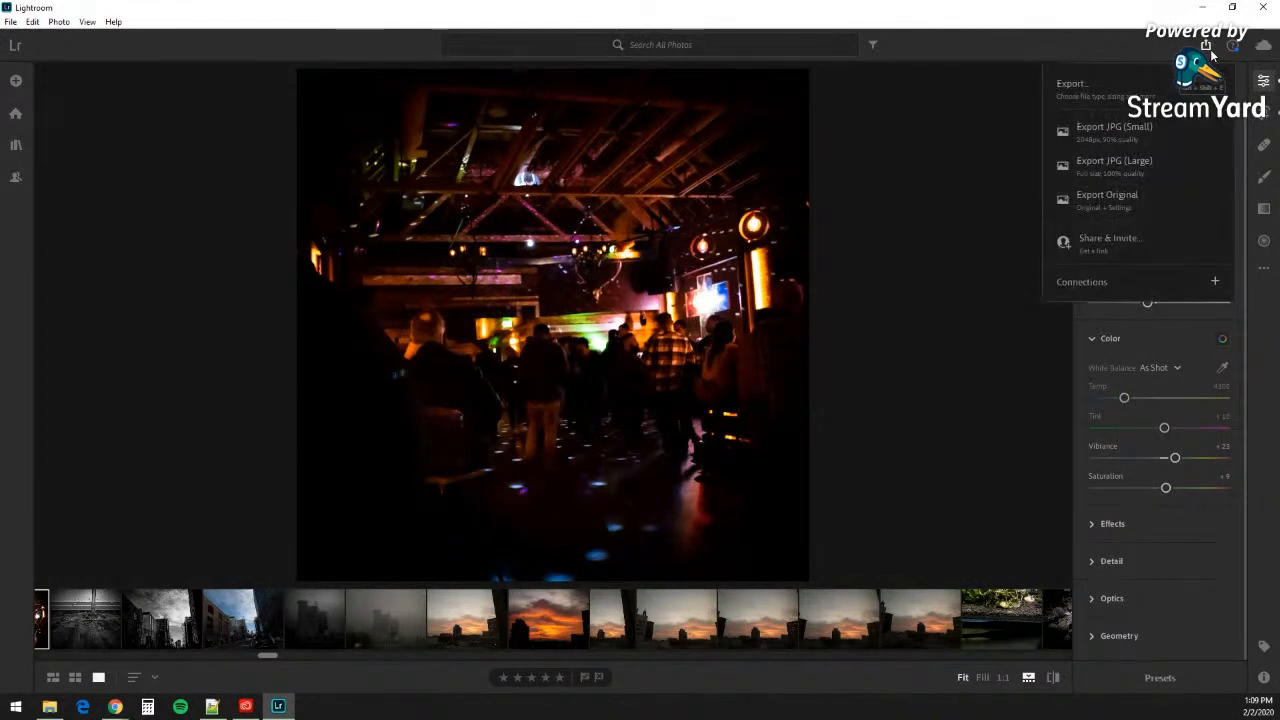
pyautogui.click(1233, 46)
pyautogui.click(1233, 46)
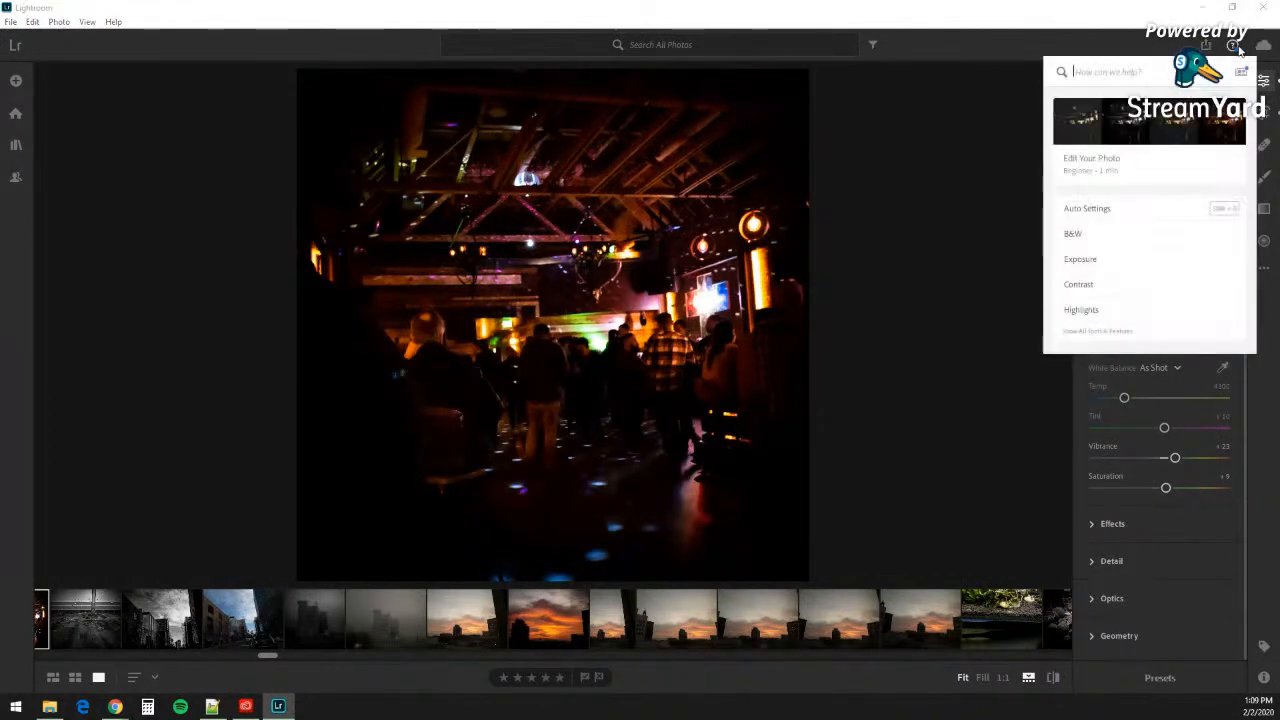
pyautogui.click(1263, 46)
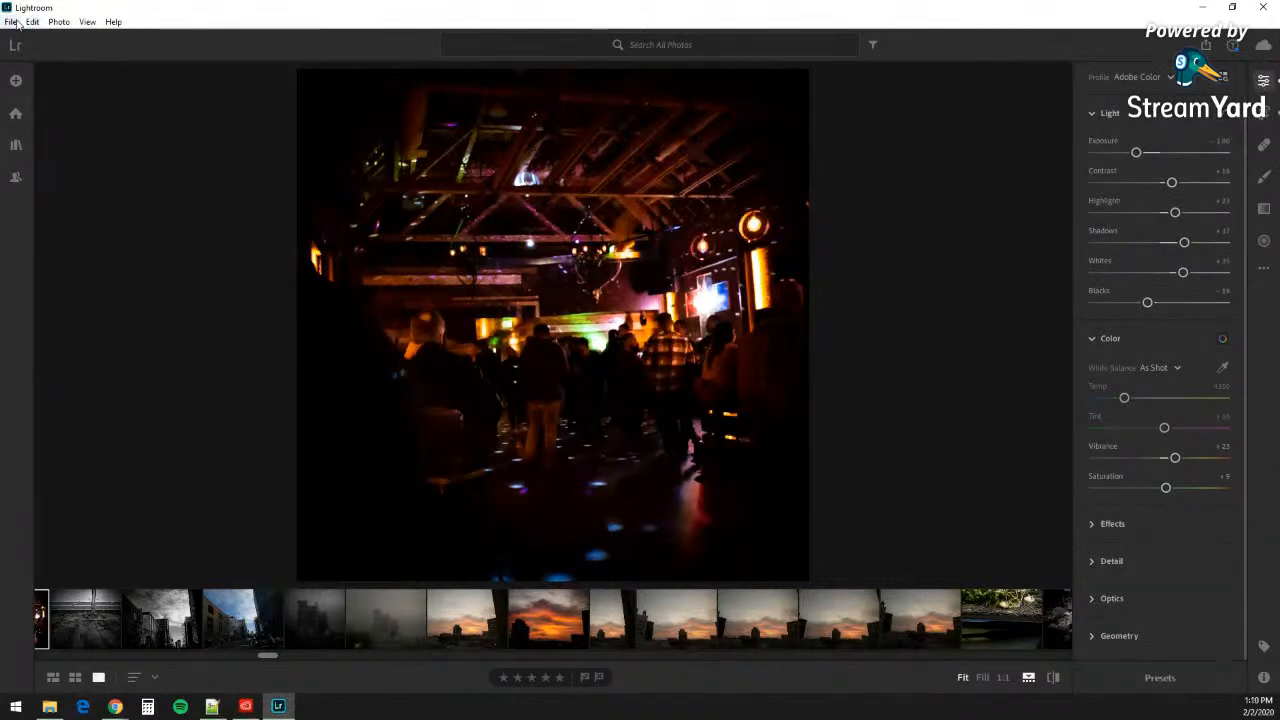
# Step: Reset the night-bar photo with Photo > Reset to Original
pyautogui.click(58, 23)
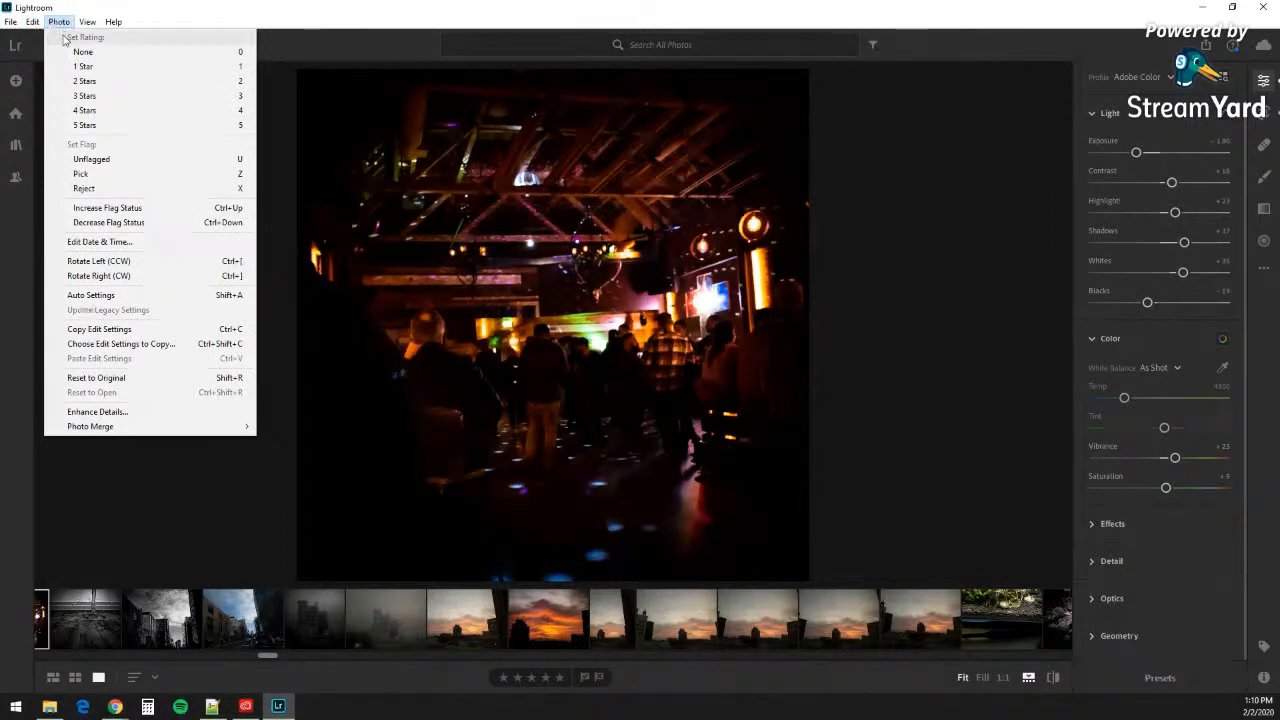
pyautogui.click(110, 380)
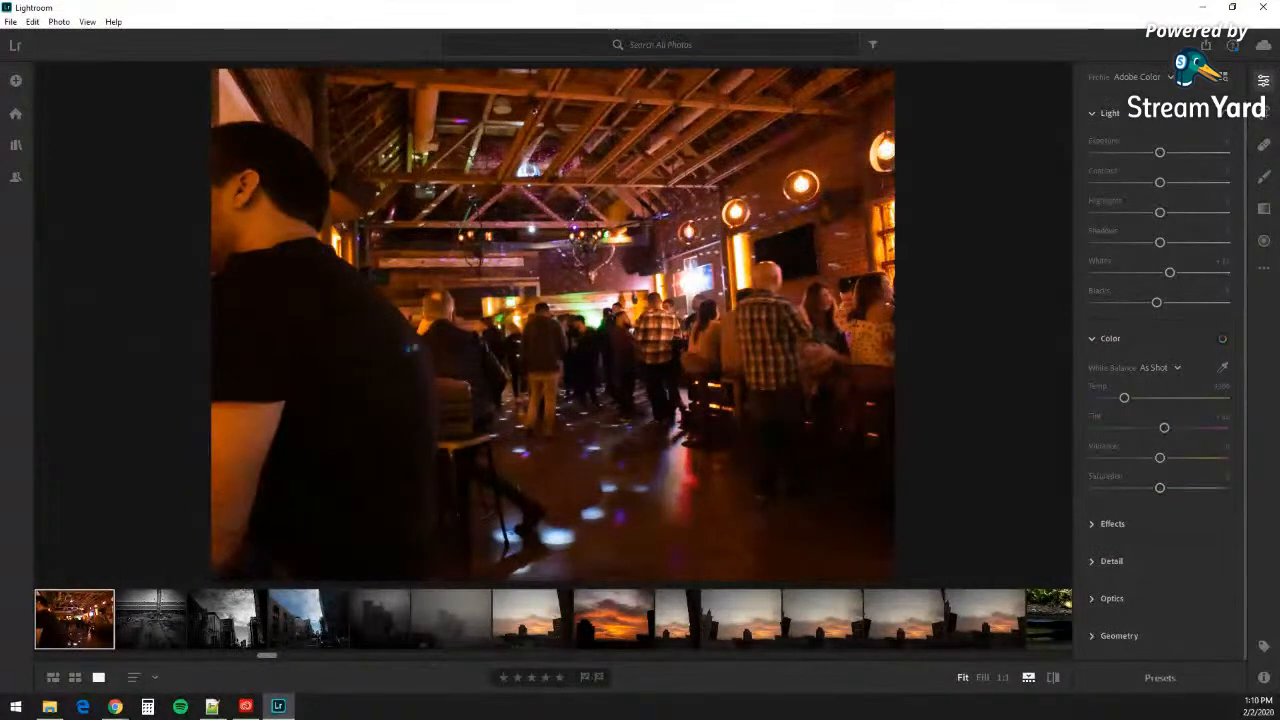
# Step: Scroll the filmstrip up and back down to locate the pink flower close-up
pyautogui.scroll(5, 413, 648)
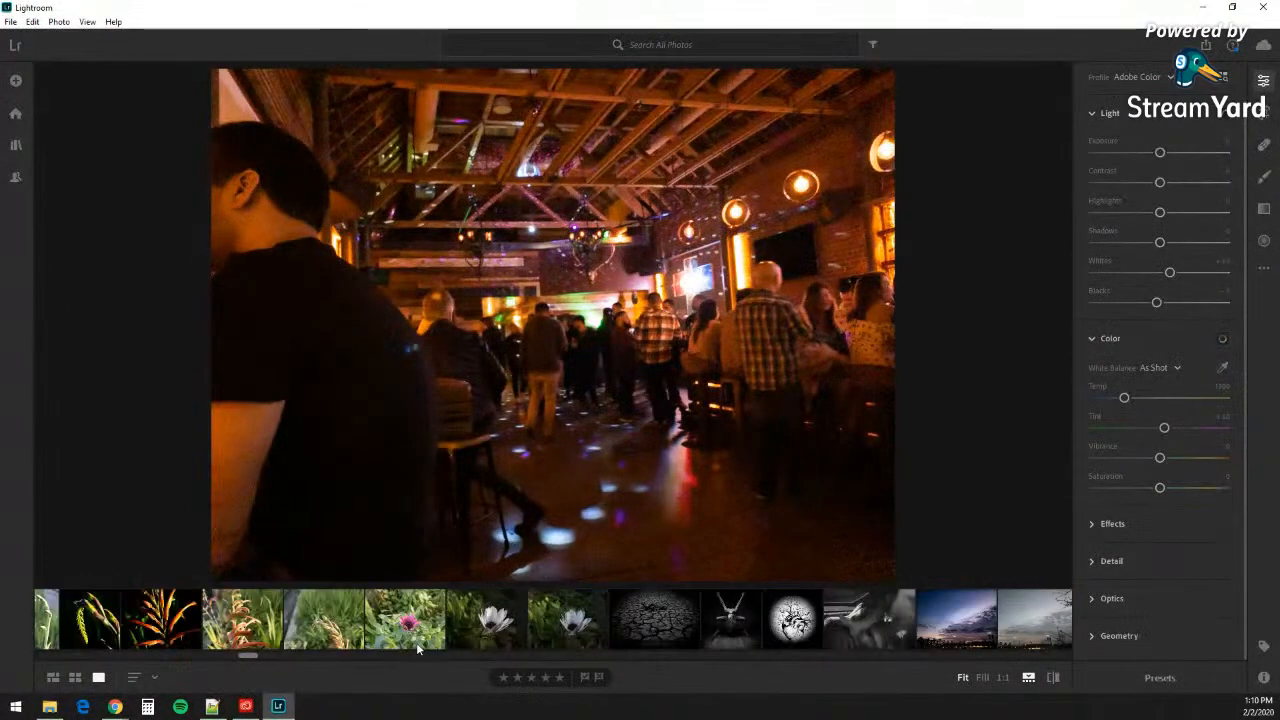
pyautogui.scroll(3, 418, 648)
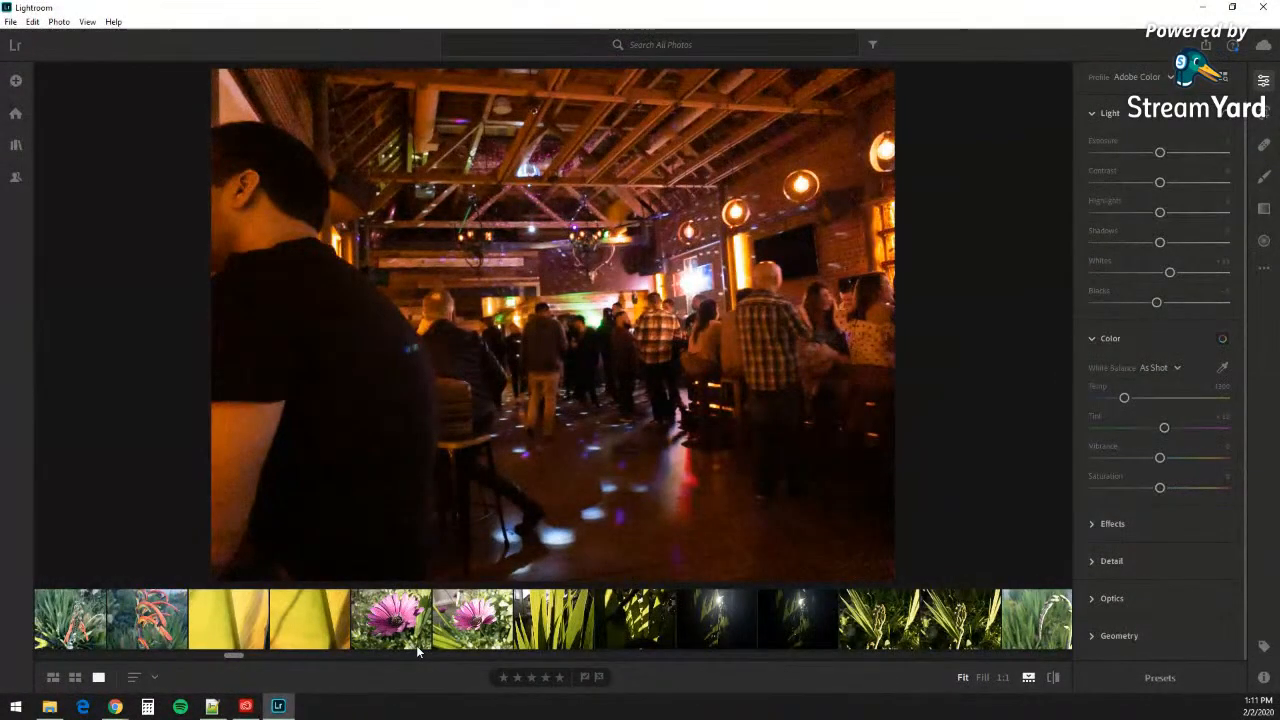
pyautogui.scroll(3, 418, 648)
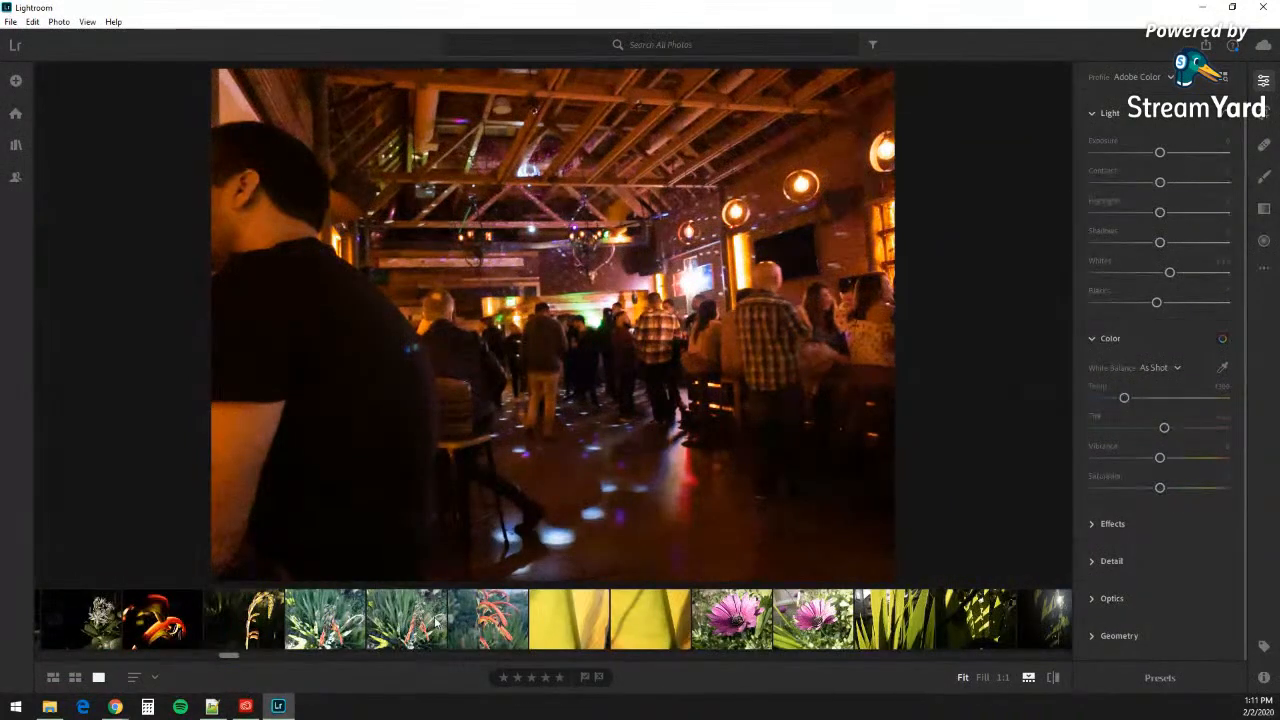
pyautogui.scroll(10, 435, 614)
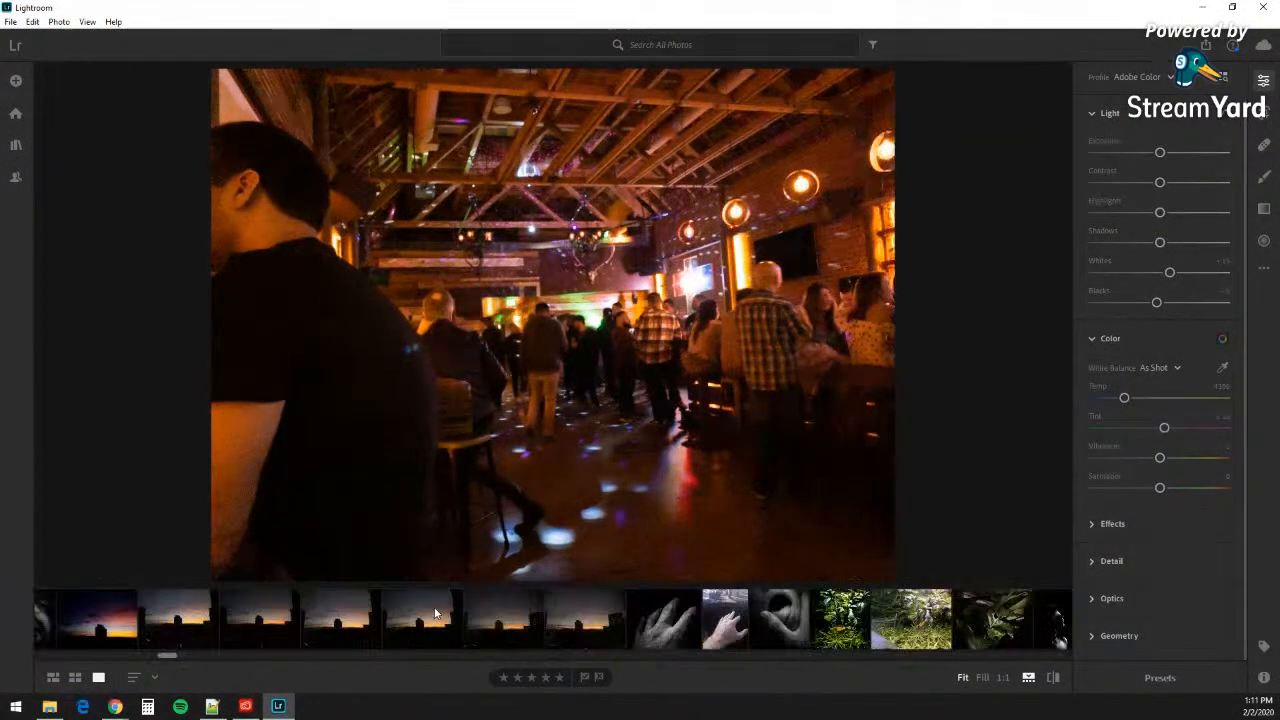
pyautogui.scroll(10, 435, 613)
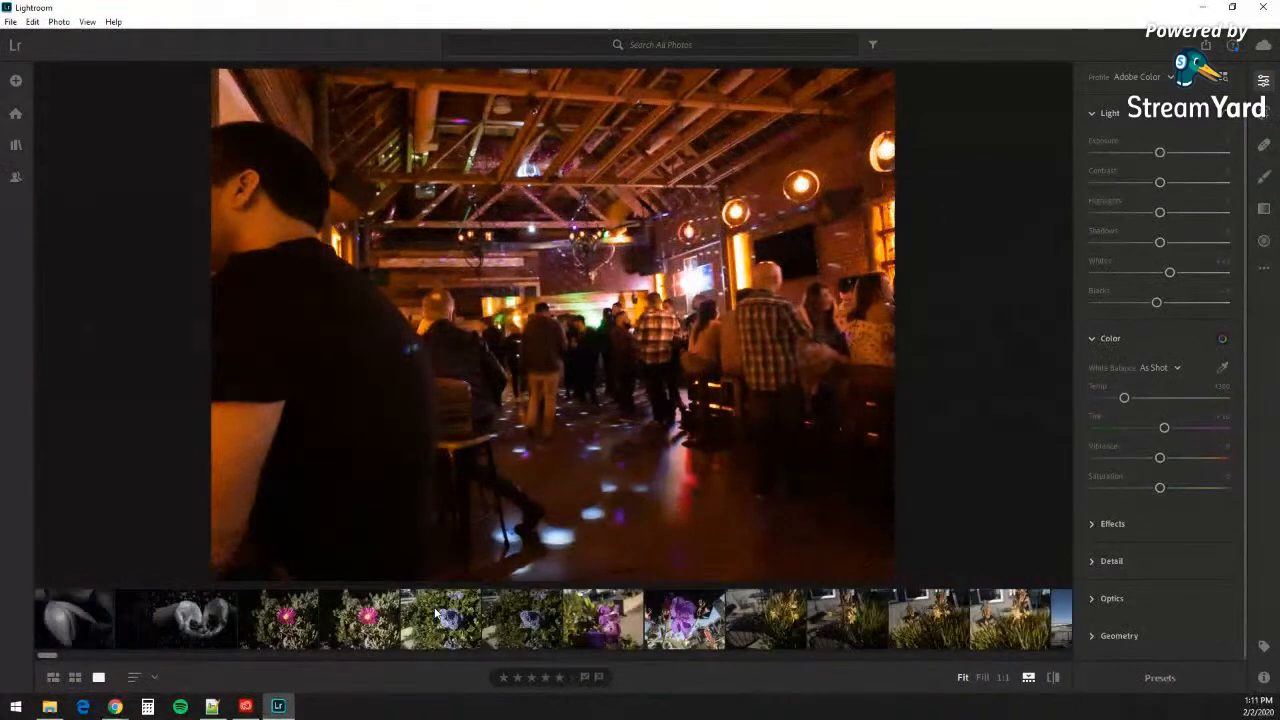
pyautogui.scroll(-10, 436, 613)
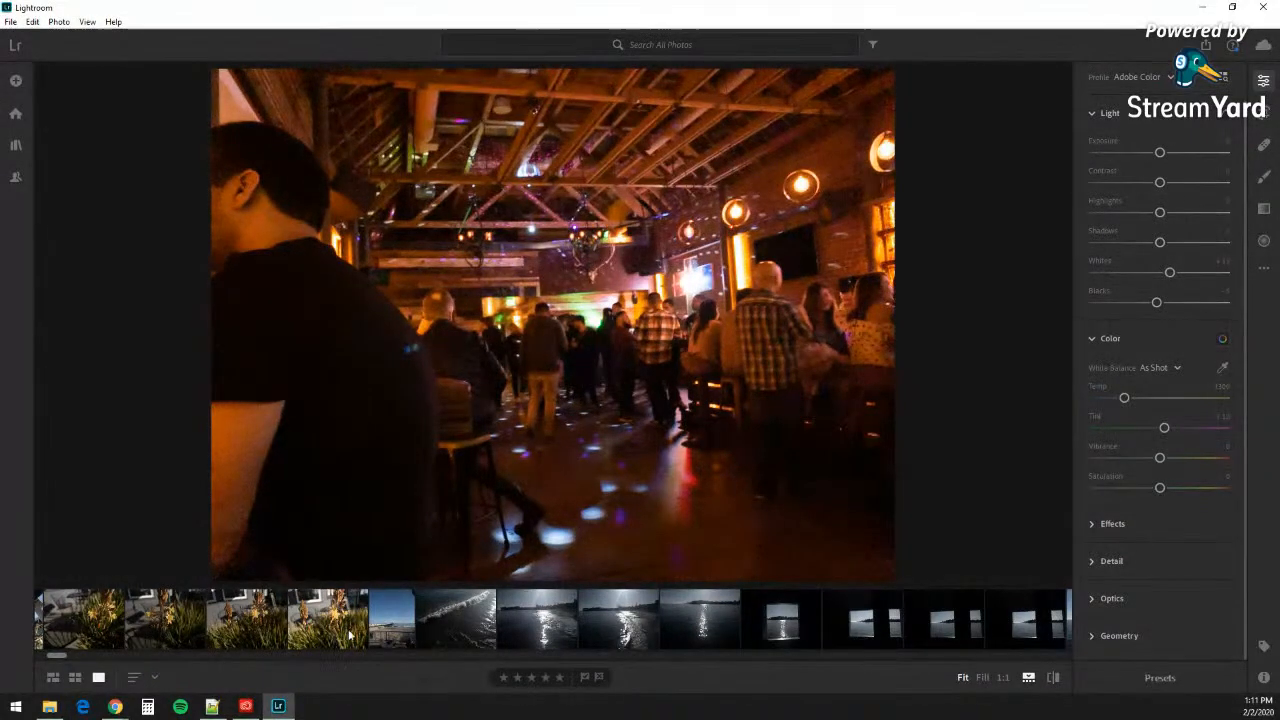
pyautogui.scroll(-10, 350, 635)
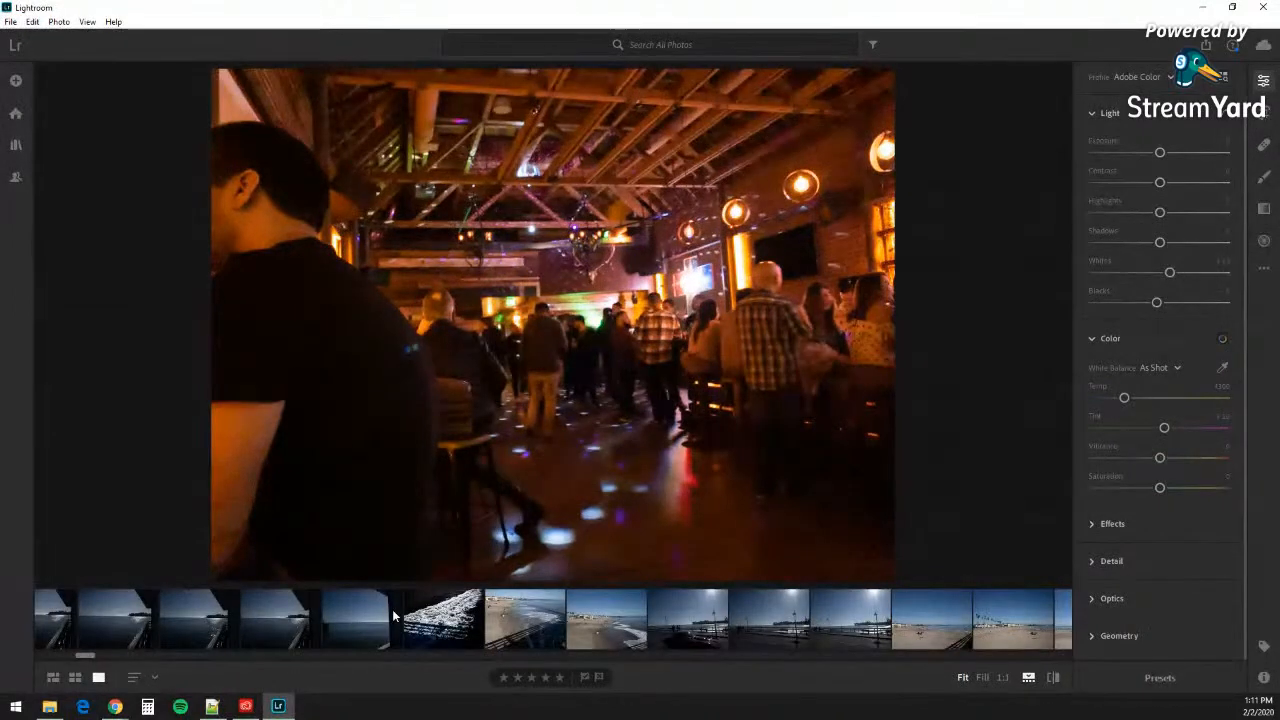
pyautogui.scroll(-5, 393, 616)
pyautogui.scroll(-8, 393, 616)
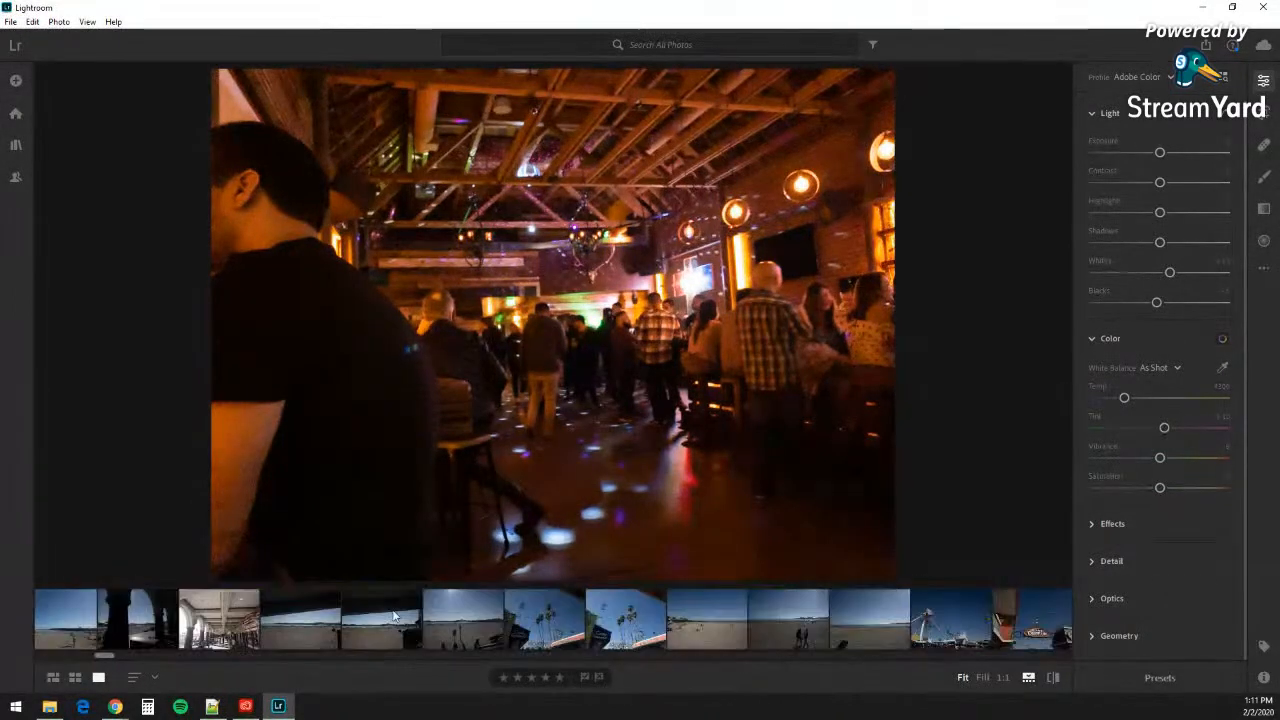
pyautogui.scroll(-5, 393, 616)
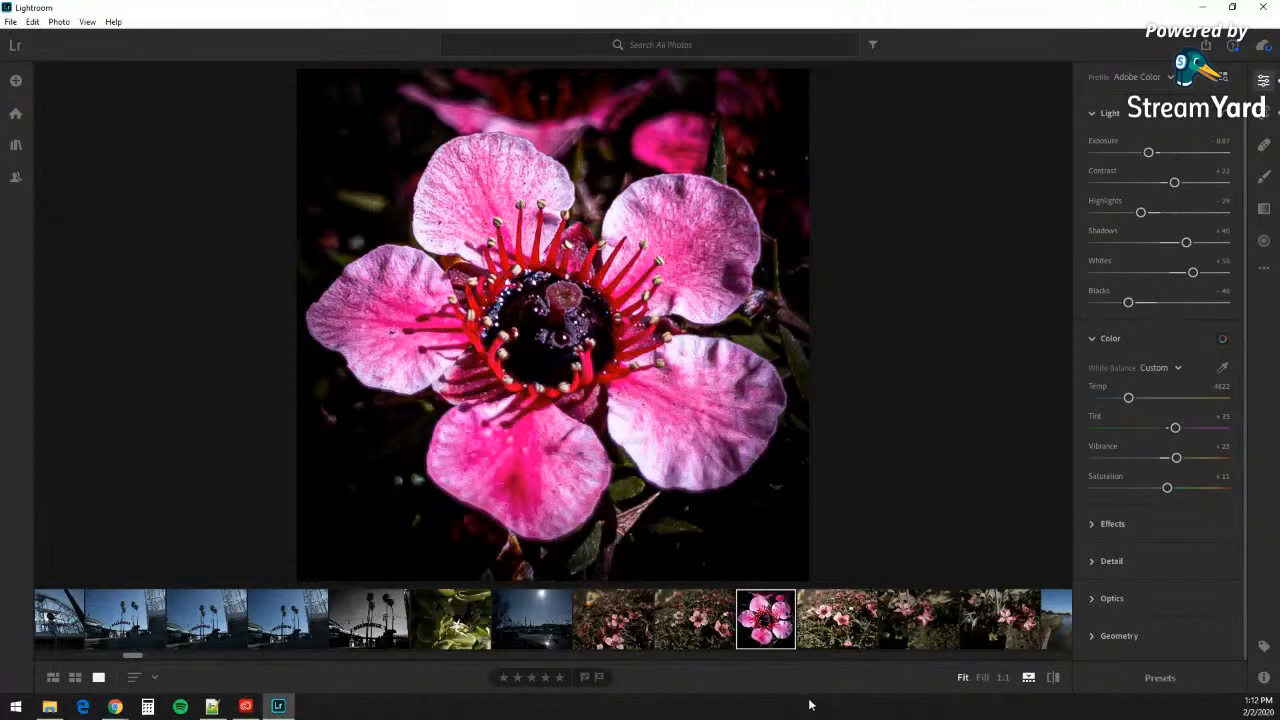
# Step: Open the pink flower bush photo, then scroll the filmstrip back toward the blue ceanothus shots
pyautogui.click(718, 634)
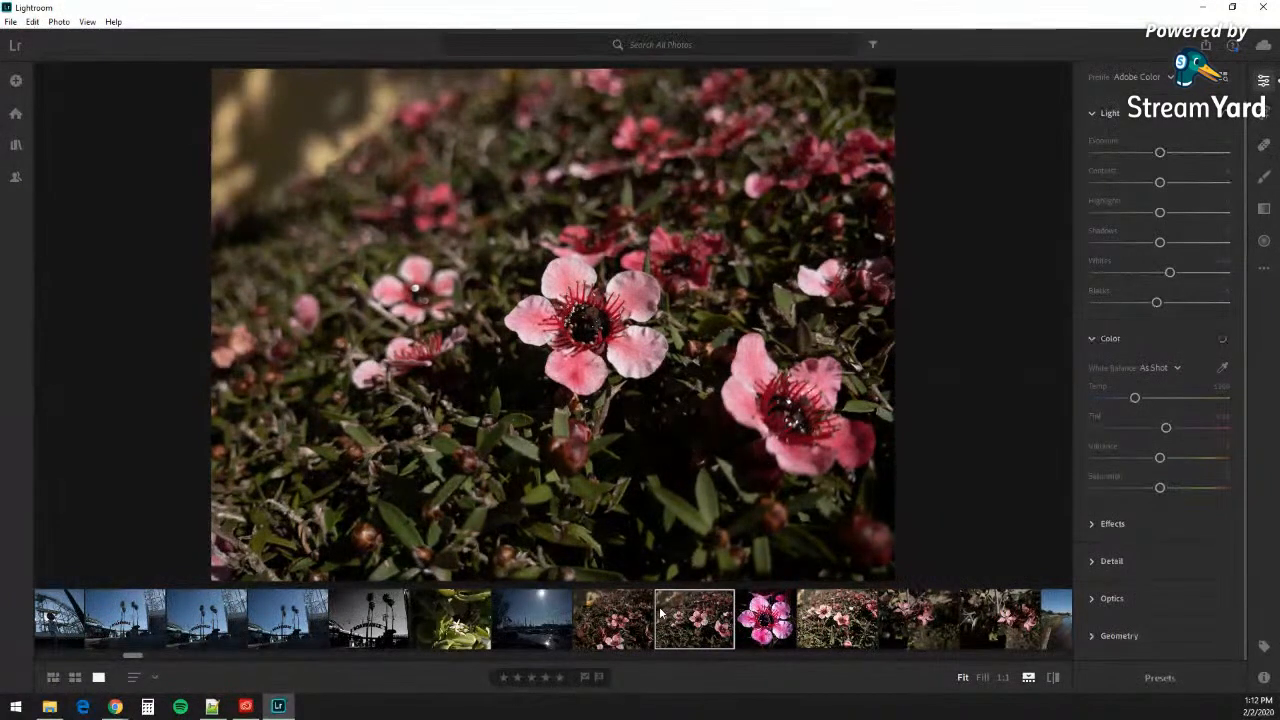
pyautogui.scroll(15, 660, 612)
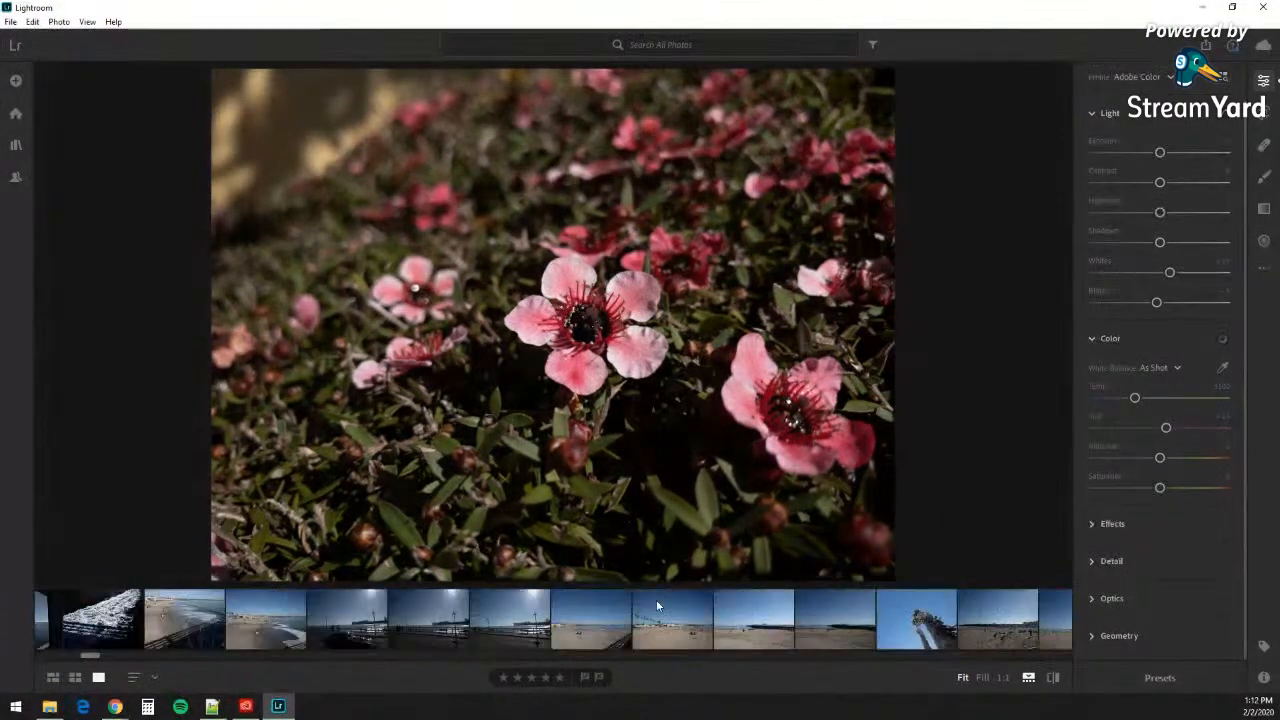
pyautogui.scroll(10, 656, 604)
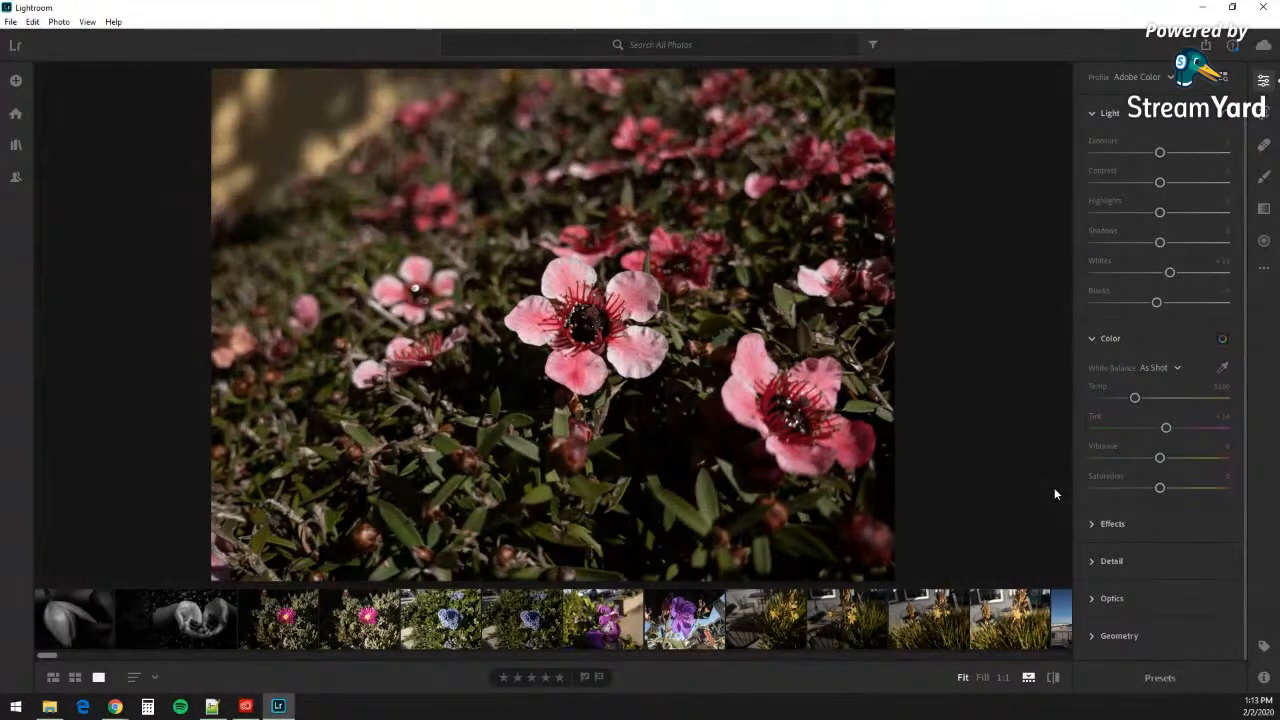
# Step: Load the blue ceanothus close-up from the filmstrip into the main editing view
pyautogui.click(448, 628)
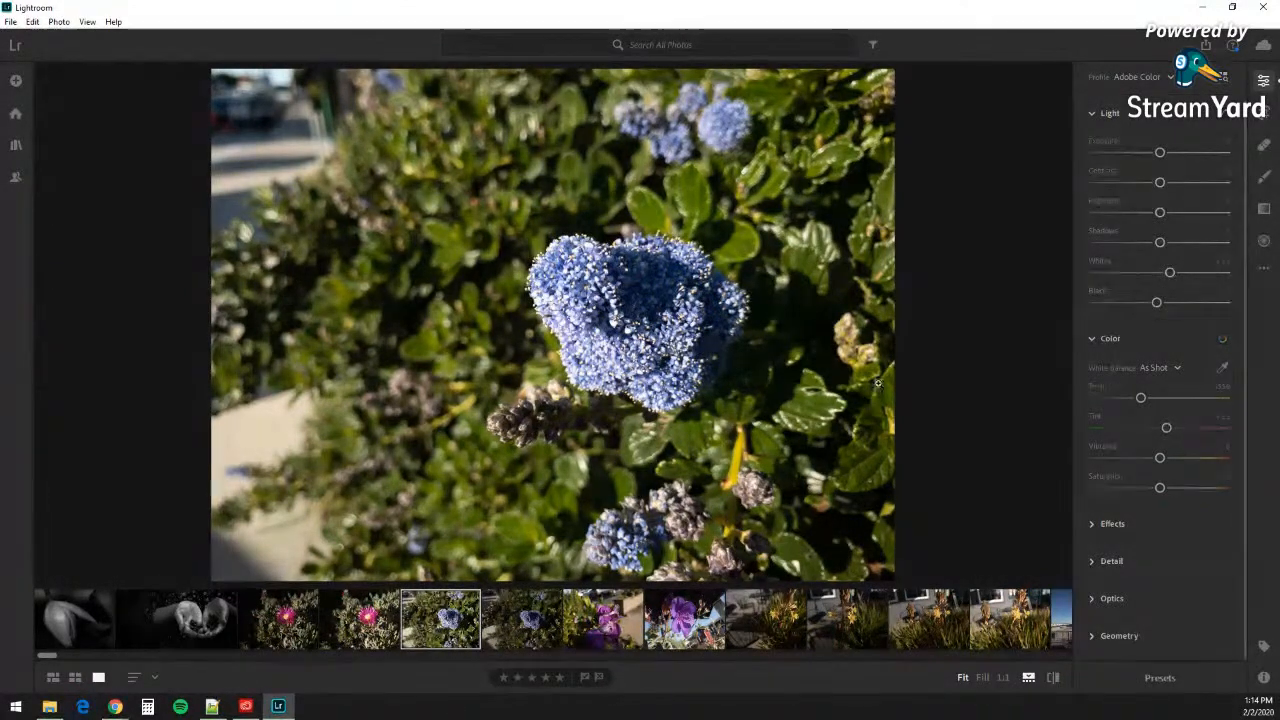
pyautogui.moveTo(1147, 230)
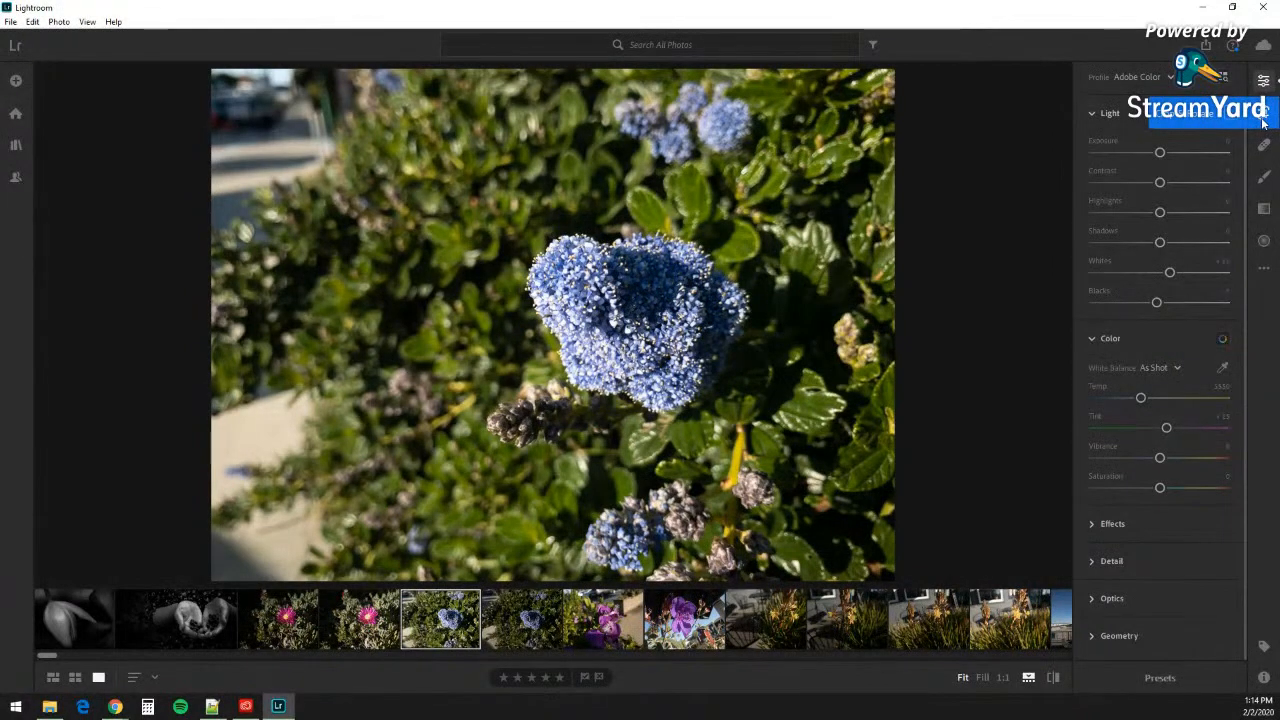
# Step: Enter Crop & Rotate on the blue ceanothus photo, leave once, and return to crop mode
pyautogui.click(1265, 122)
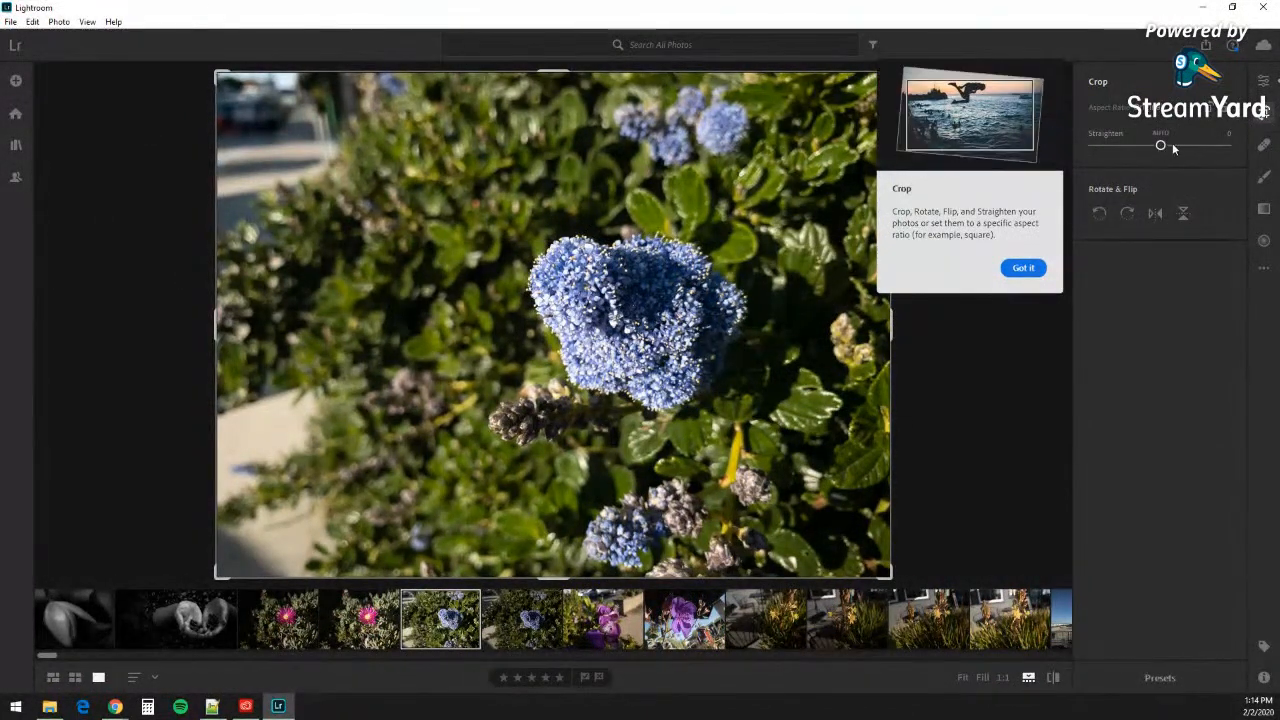
pyautogui.click(1263, 114)
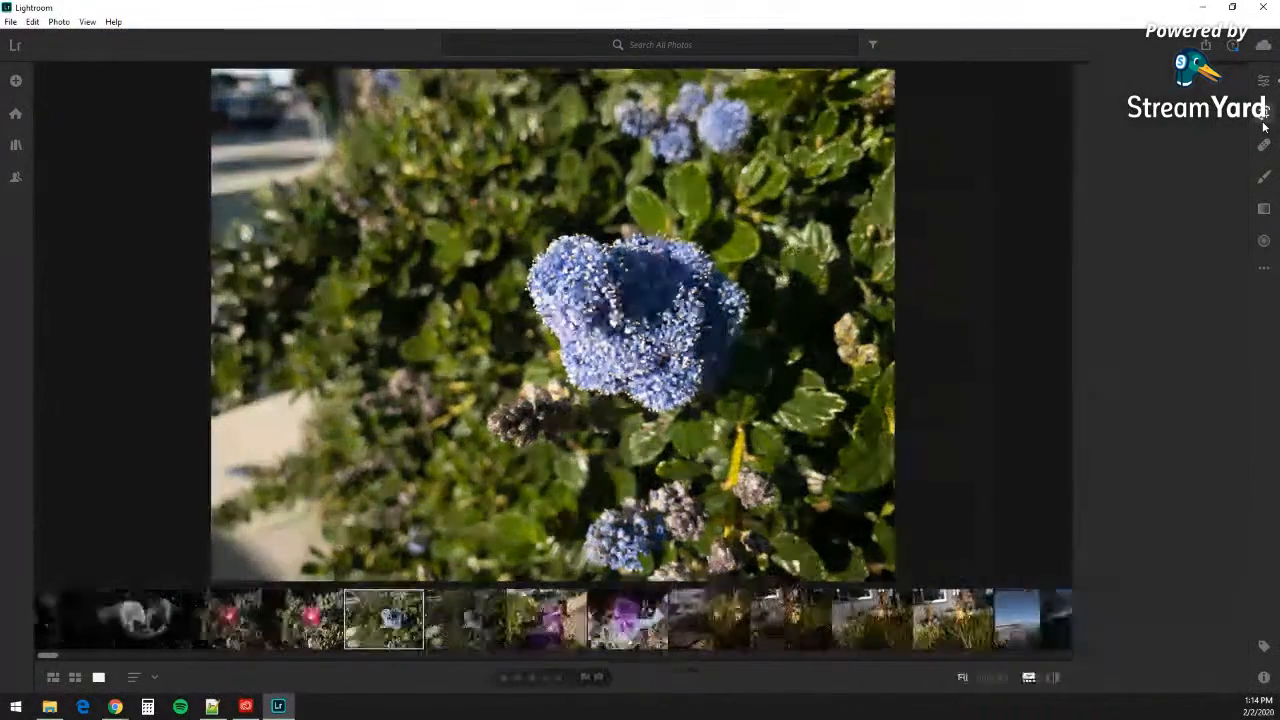
pyautogui.click(1263, 118)
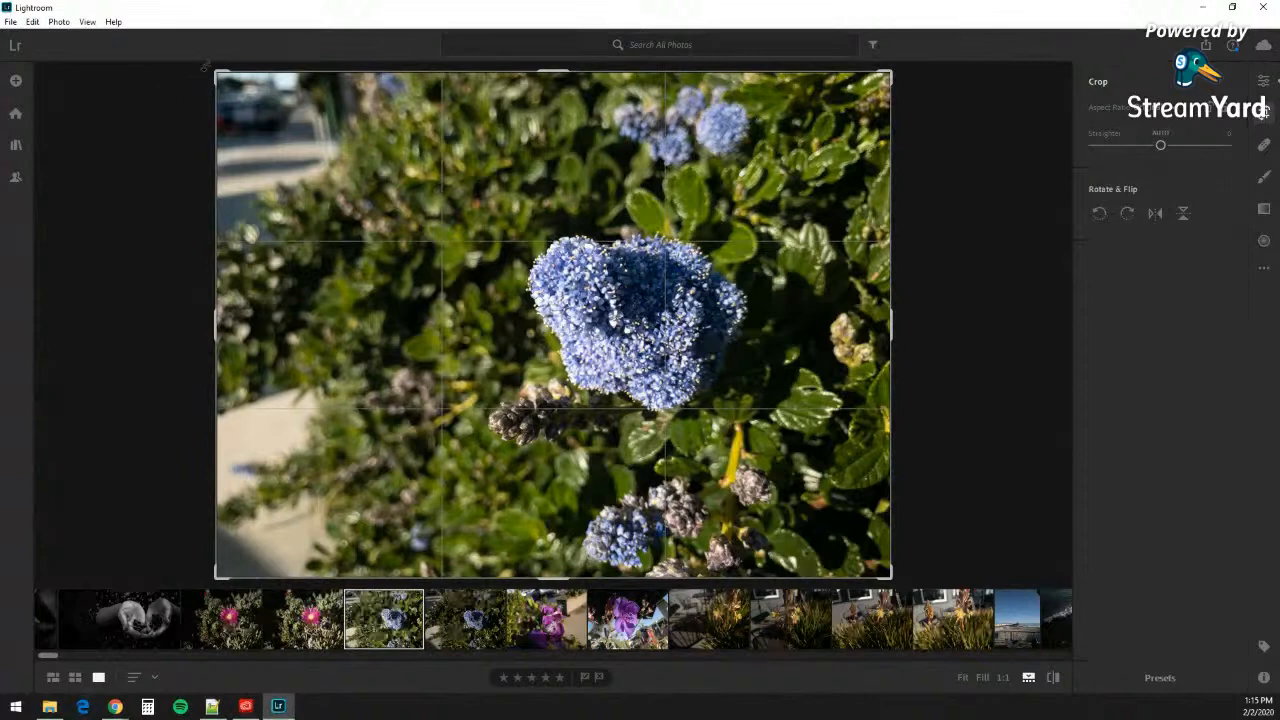
# Step: Pull the crop in from the top corners and recentre the flower cluster inside the frame
pyautogui.moveTo(215, 71); pyautogui.dragTo(323, 129)
pyautogui.moveTo(502, 284); pyautogui.dragTo(524, 354)
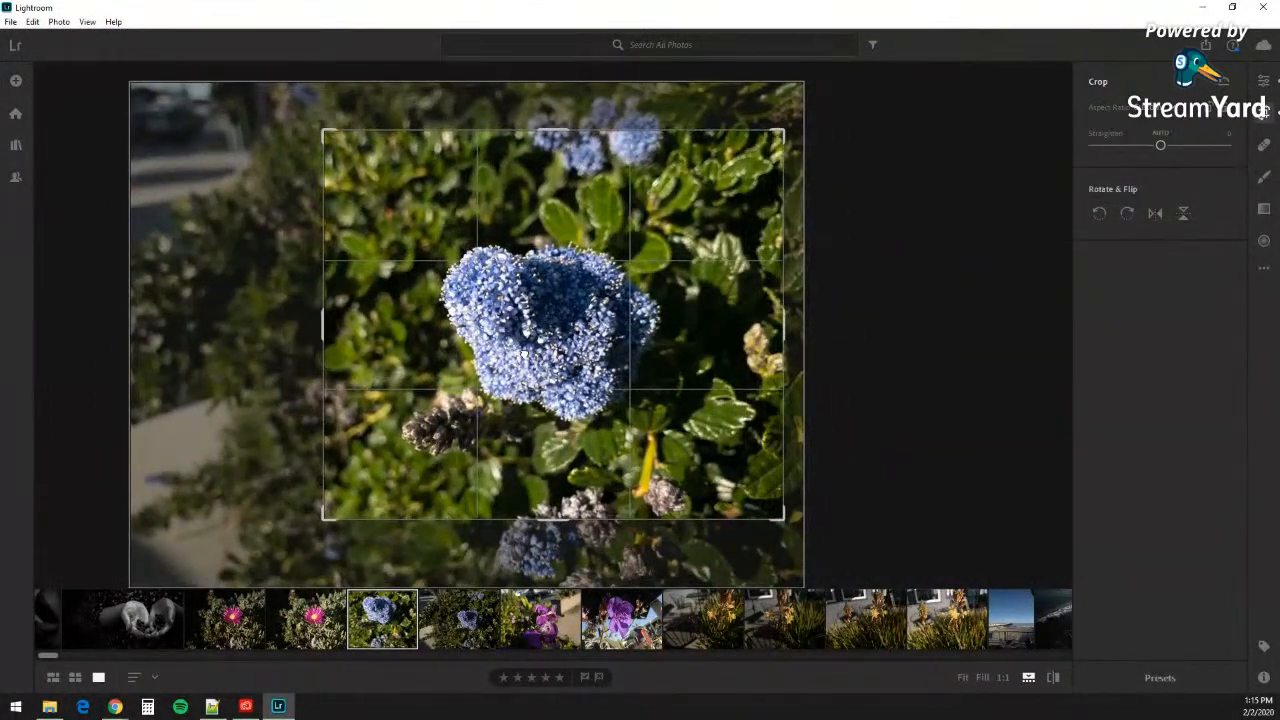
pyautogui.moveTo(524, 354)
pyautogui.mouseDown()
pyautogui.moveTo(563, 390)
pyautogui.moveTo(542, 340)
pyautogui.moveTo(540, 354)
pyautogui.mouseUp()
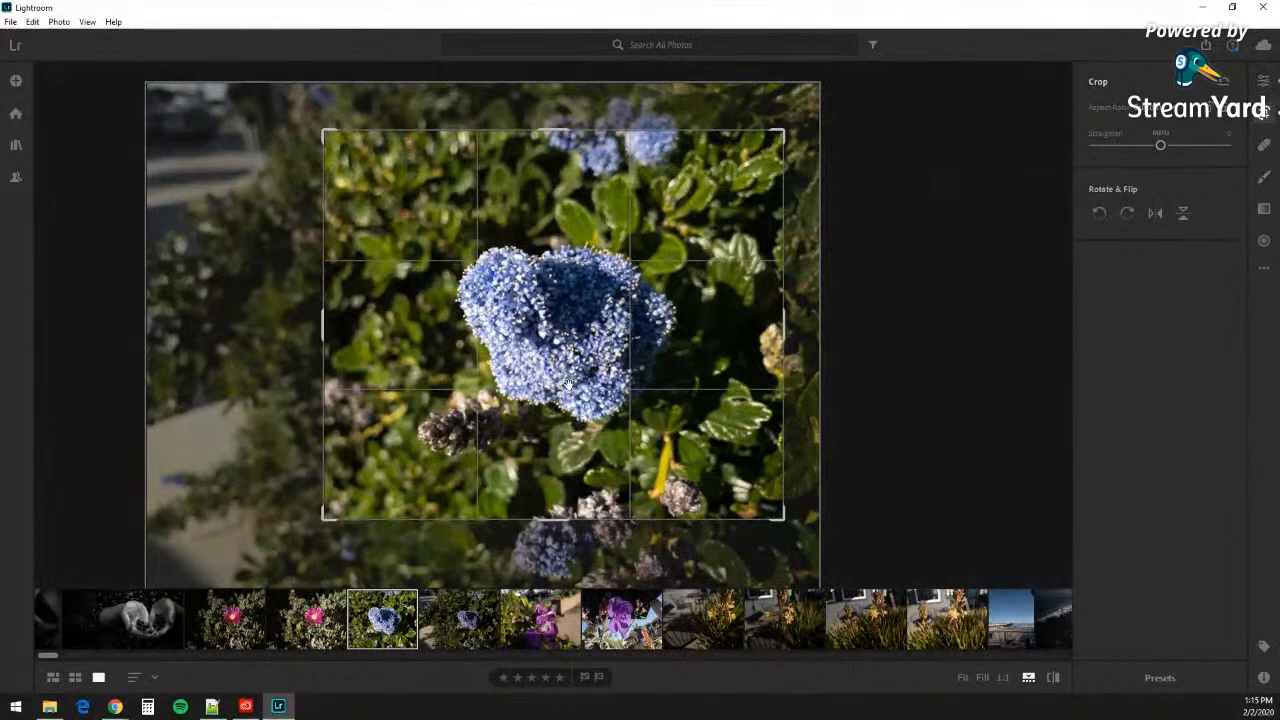
pyautogui.moveTo(541, 338); pyautogui.dragTo(565, 364)
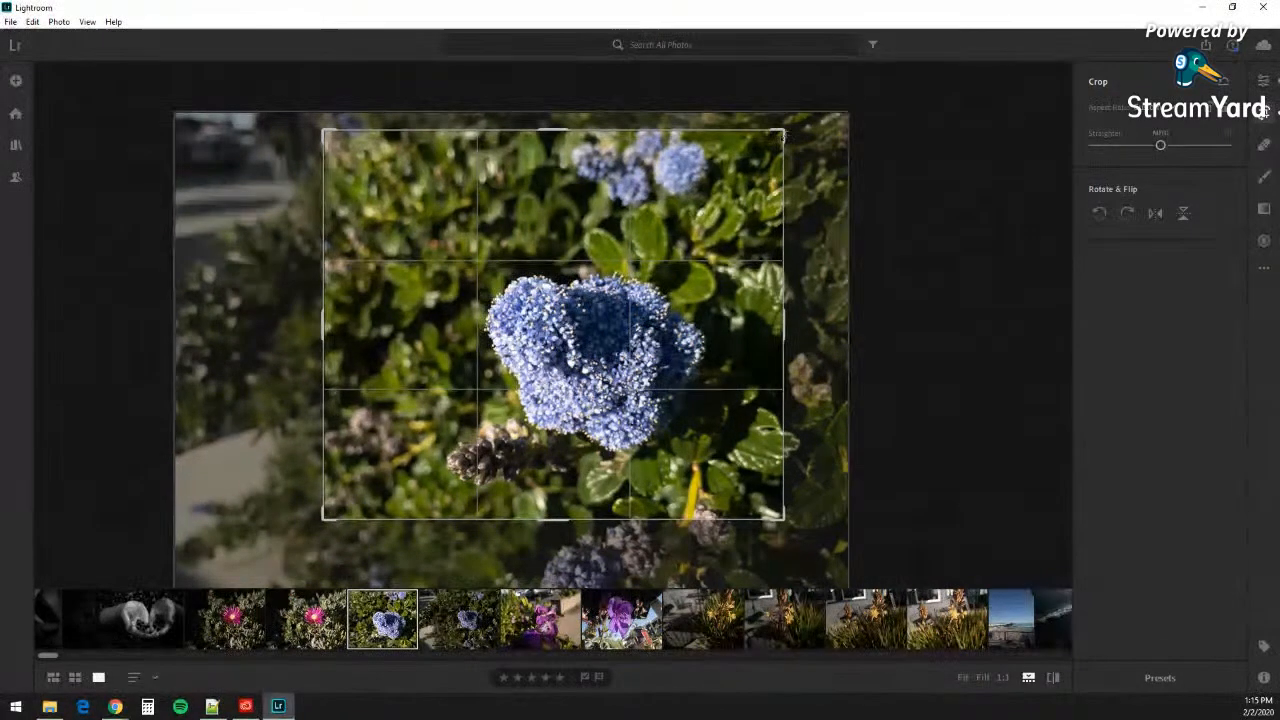
pyautogui.moveTo(783, 132); pyautogui.dragTo(760, 191)
pyautogui.moveTo(656, 285)
pyautogui.mouseDown()
pyautogui.moveTo(647, 322)
pyautogui.moveTo(648, 303)
pyautogui.mouseUp()
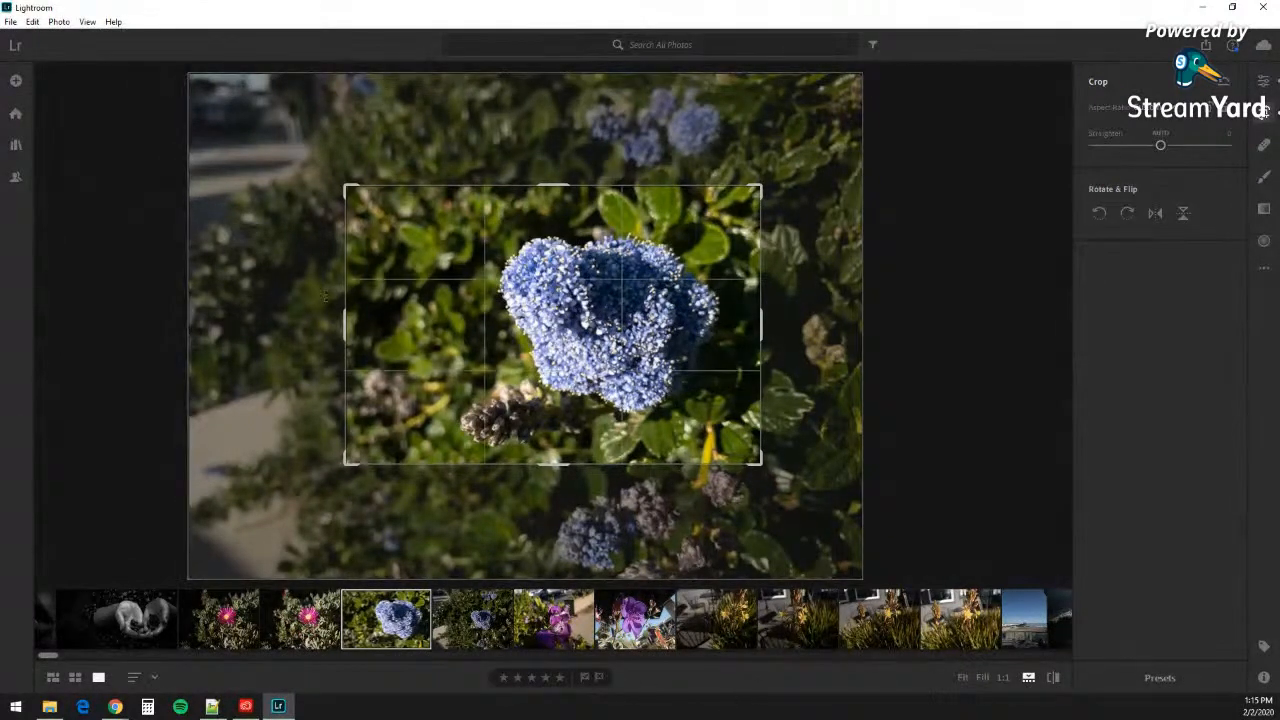
# Step: Trim the left, right, top and bottom edges to a near-square frame and apply the crop
pyautogui.moveTo(345, 325); pyautogui.dragTo(389, 329)
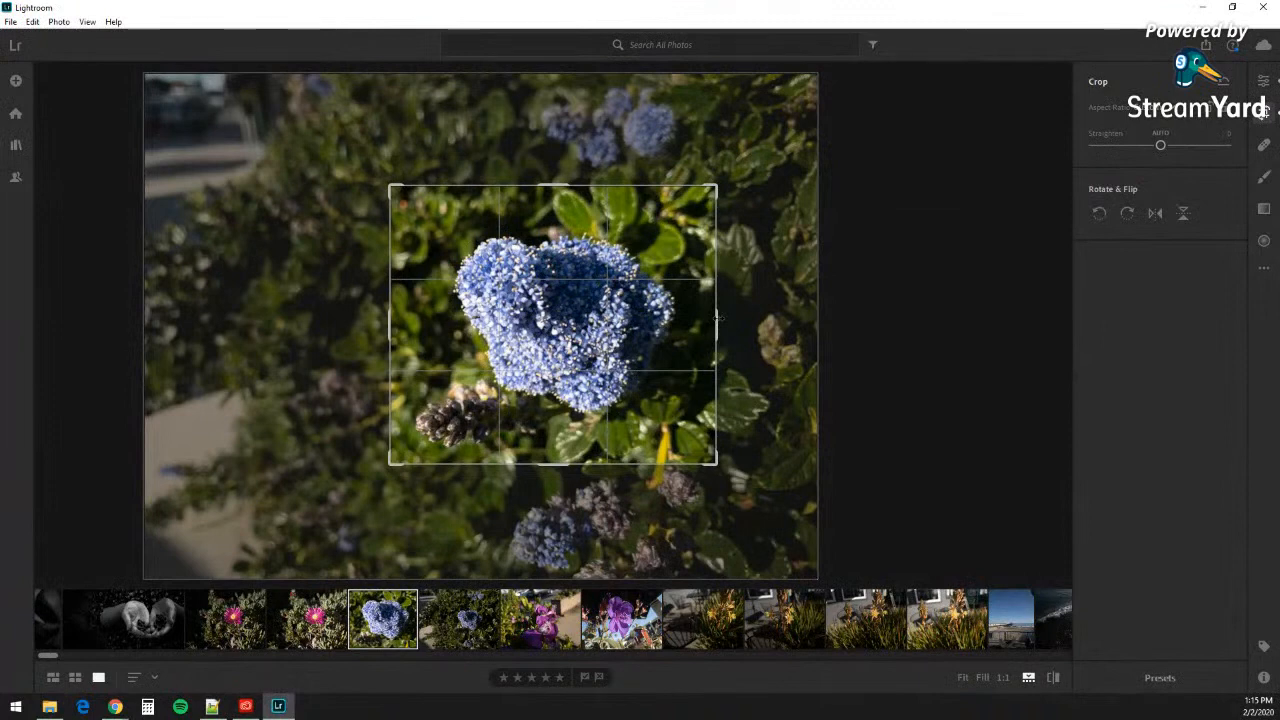
pyautogui.moveTo(717, 316)
pyautogui.mouseDown()
pyautogui.moveTo(703, 316)
pyautogui.moveTo(714, 320)
pyautogui.mouseUp()
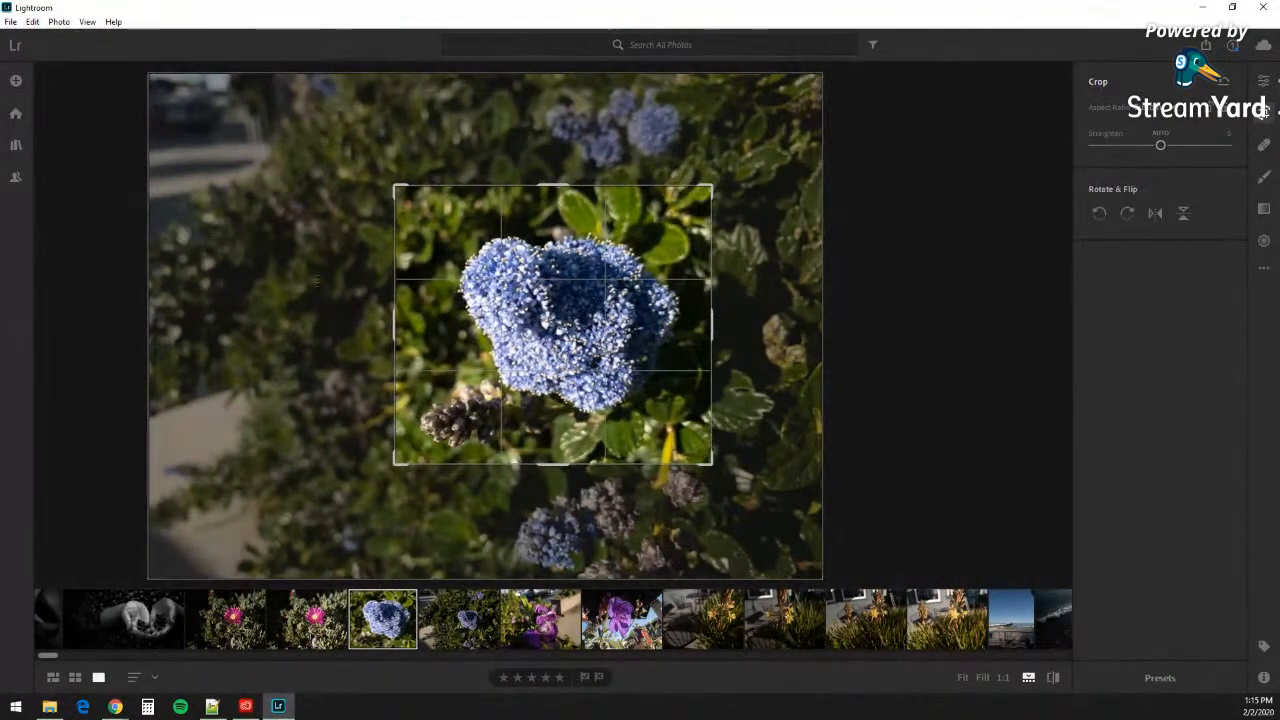
pyautogui.moveTo(556, 186); pyautogui.dragTo(555, 195)
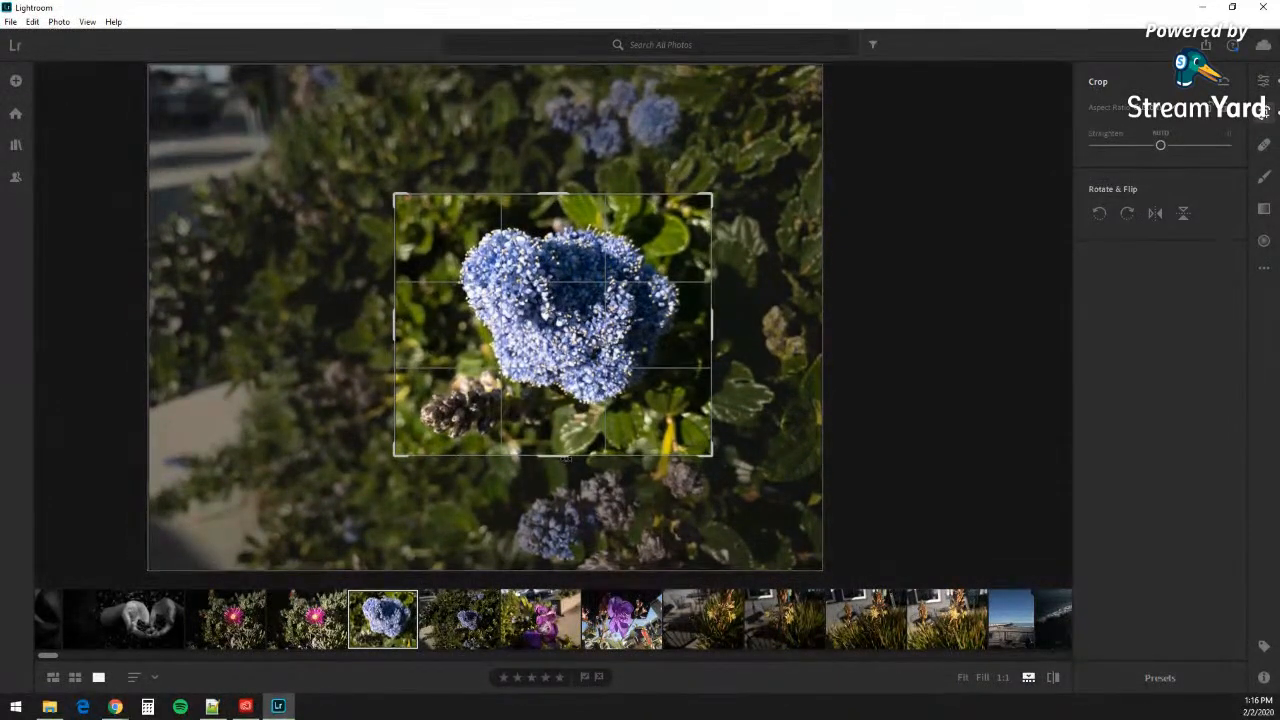
pyautogui.moveTo(554, 458); pyautogui.dragTo(554, 454)
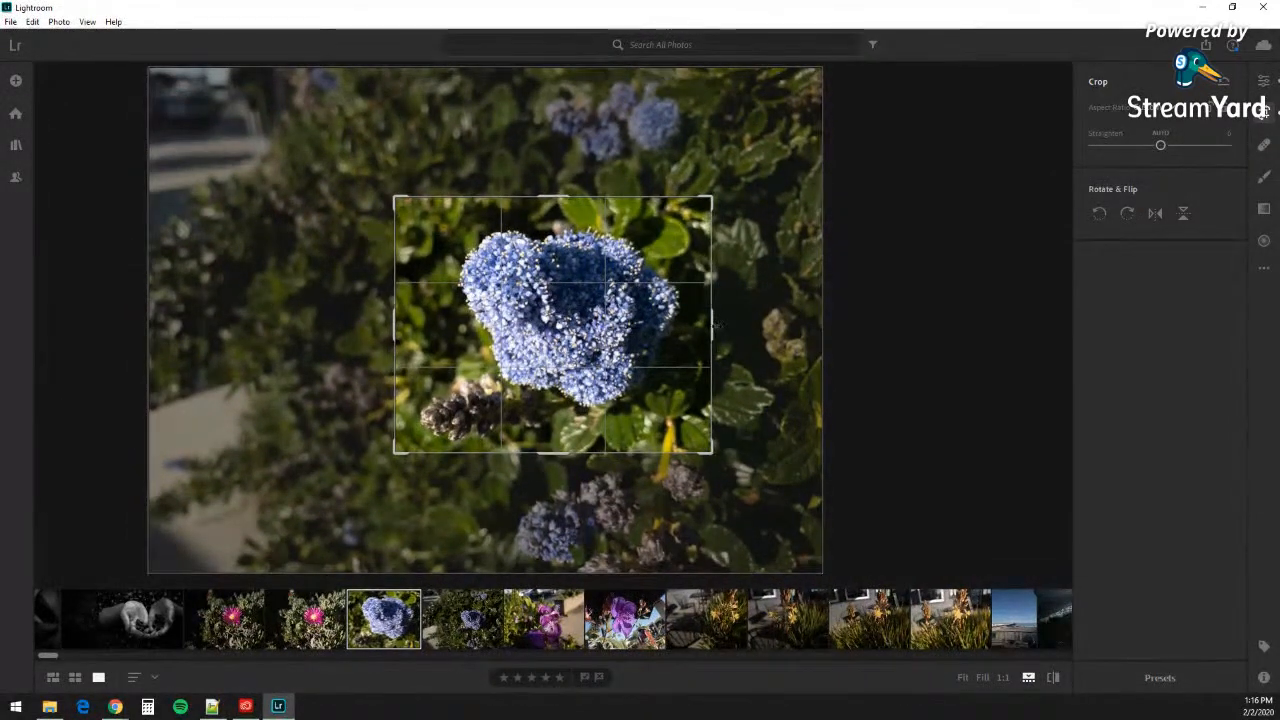
pyautogui.moveTo(714, 325); pyautogui.dragTo(704, 323)
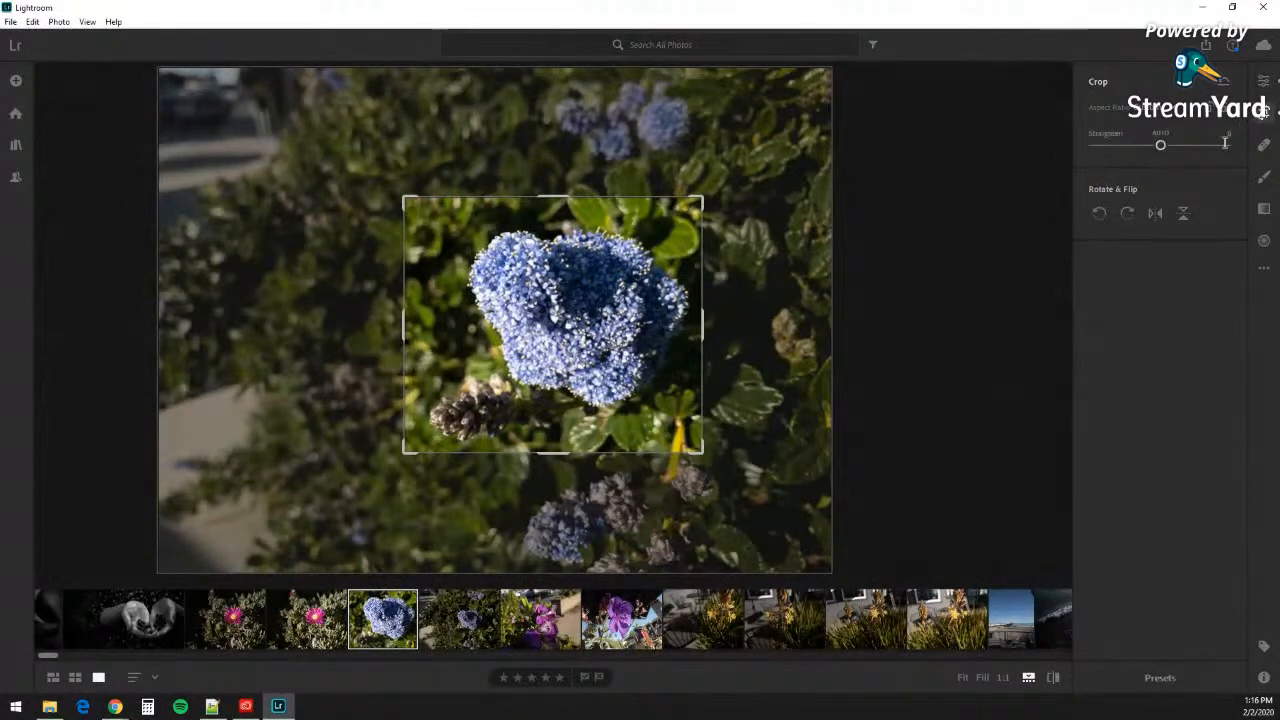
pyautogui.press('Return')
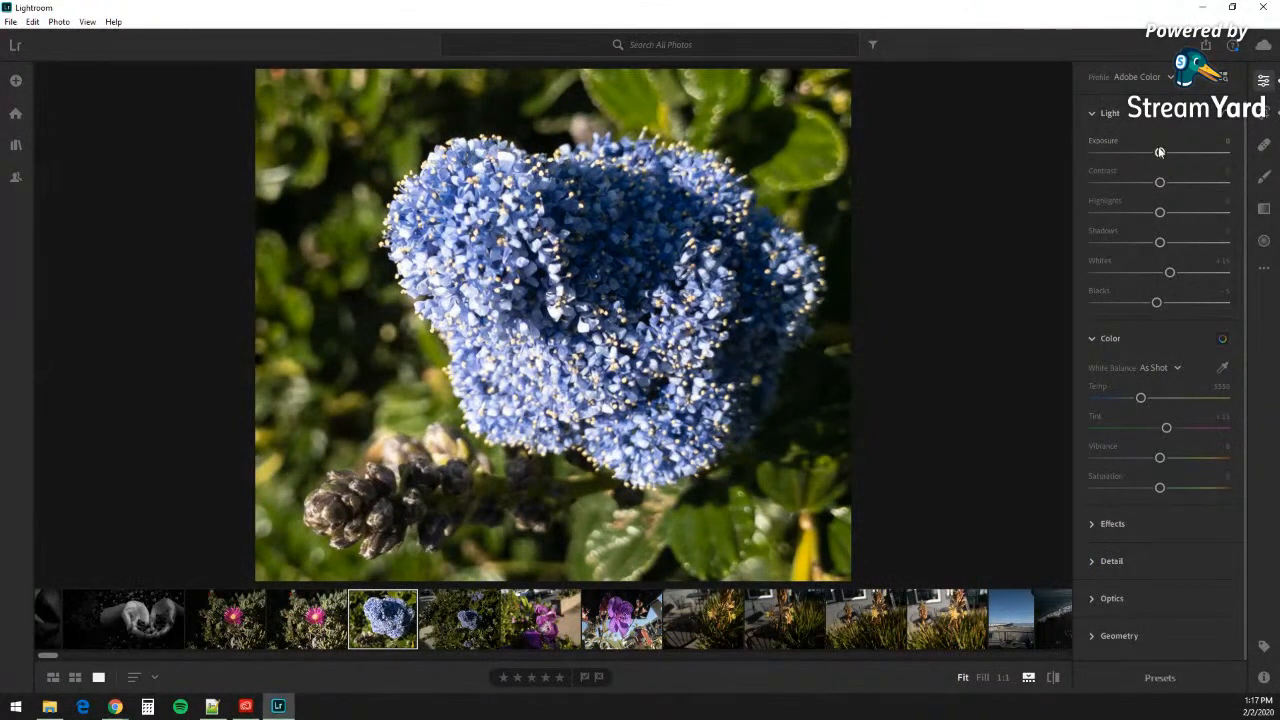
# Step: Lower the exposure slightly and raise Contrast to +17
pyautogui.moveTo(1160, 153)
pyautogui.mouseDown()
pyautogui.moveTo(1078, 151)
pyautogui.moveTo(1235, 148)
pyautogui.moveTo(1148, 147)
pyautogui.mouseUp()
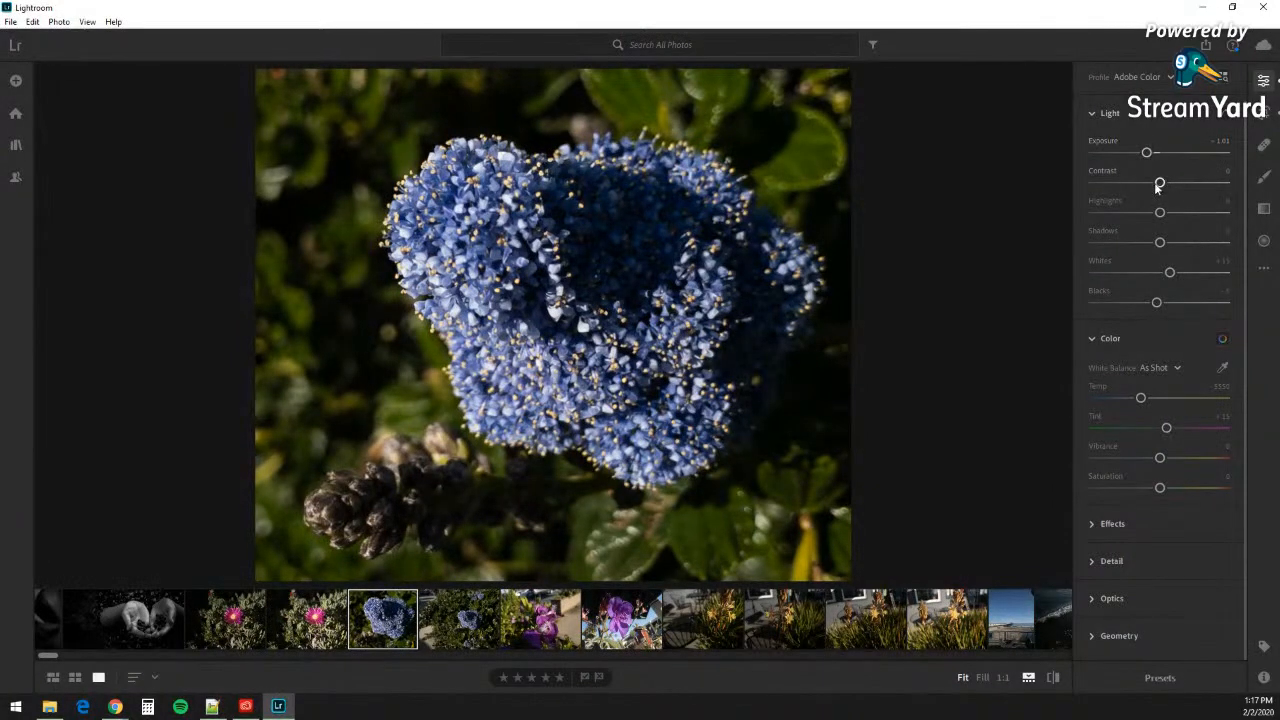
pyautogui.moveTo(1160, 183); pyautogui.dragTo(1172, 183)
# Step: Set Blacks to -53, Shadows to +41 and Whites to +40 in the Light panel
pyautogui.moveTo(1157, 305); pyautogui.dragTo(1115, 307)
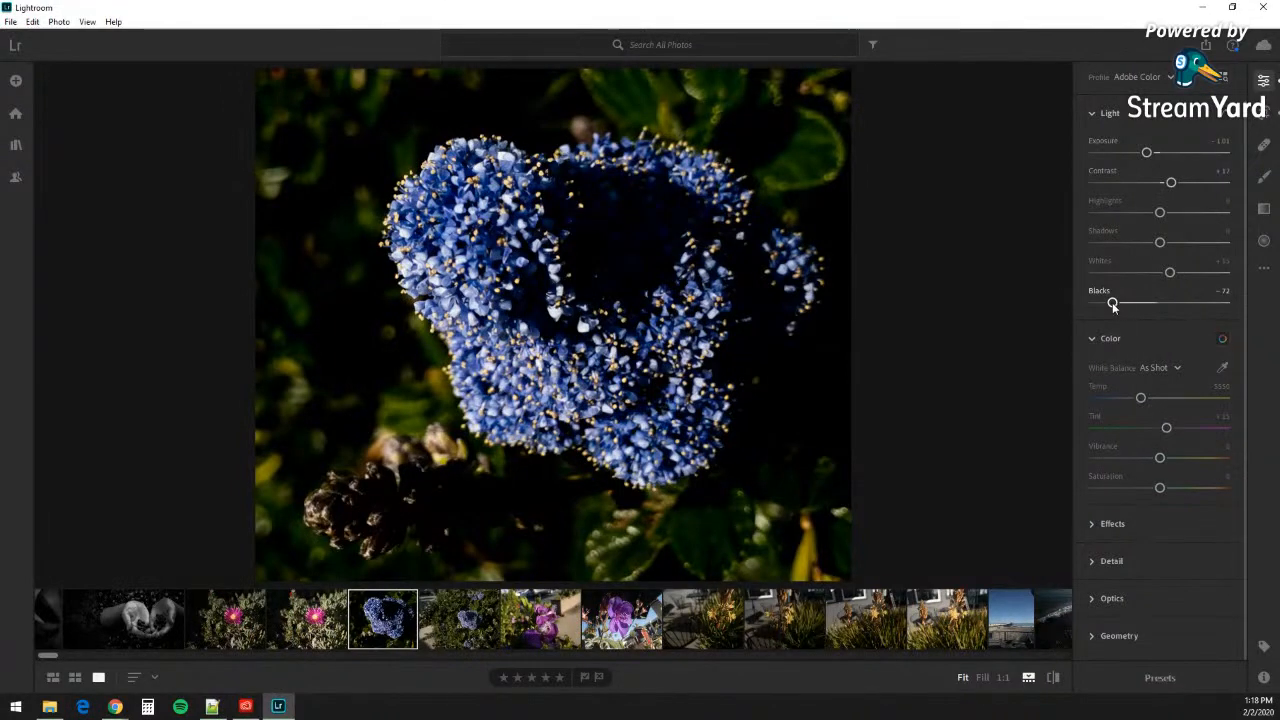
pyautogui.moveTo(1113, 305); pyautogui.dragTo(1127, 306)
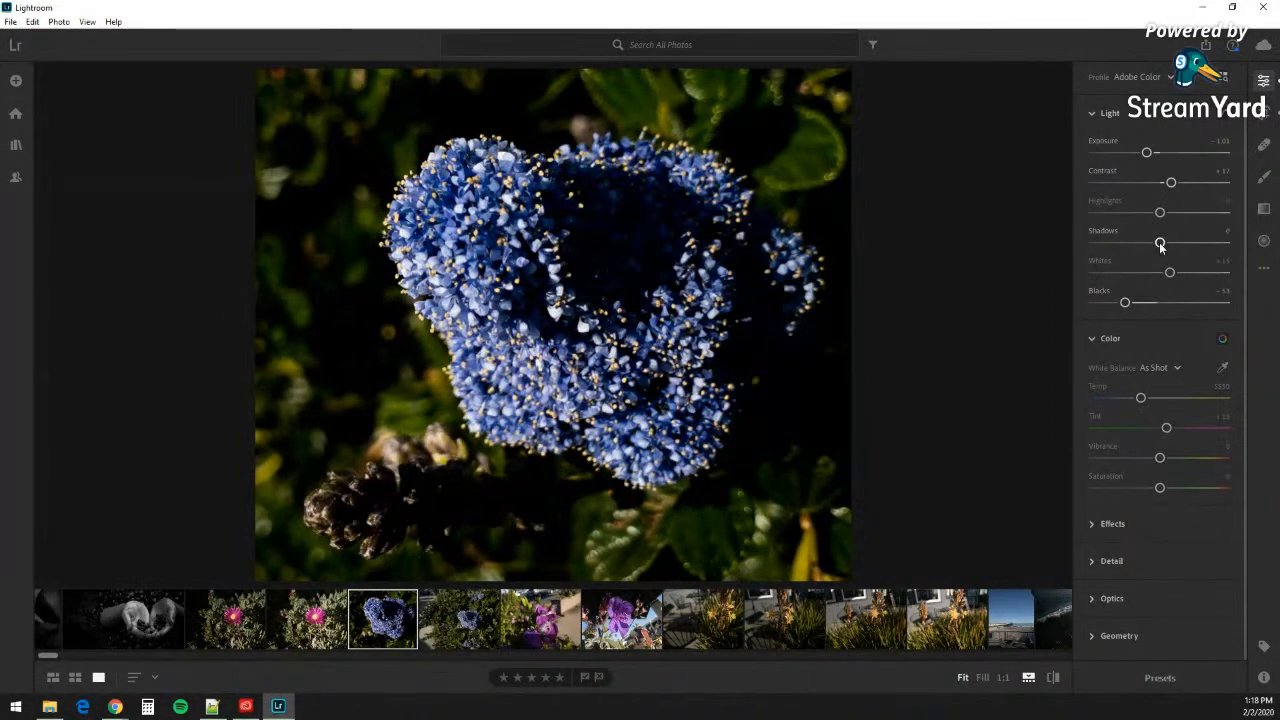
pyautogui.moveTo(1160, 245); pyautogui.dragTo(1187, 245)
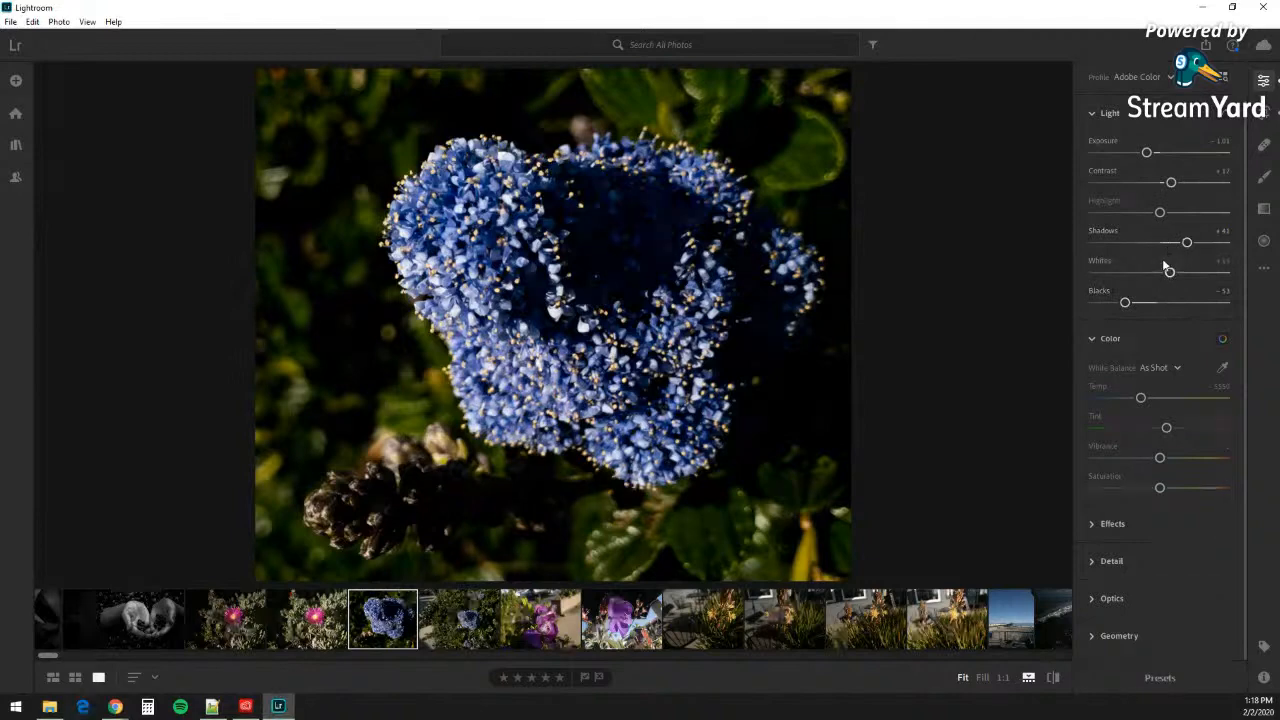
pyautogui.moveTo(1169, 273); pyautogui.dragTo(1186, 278)
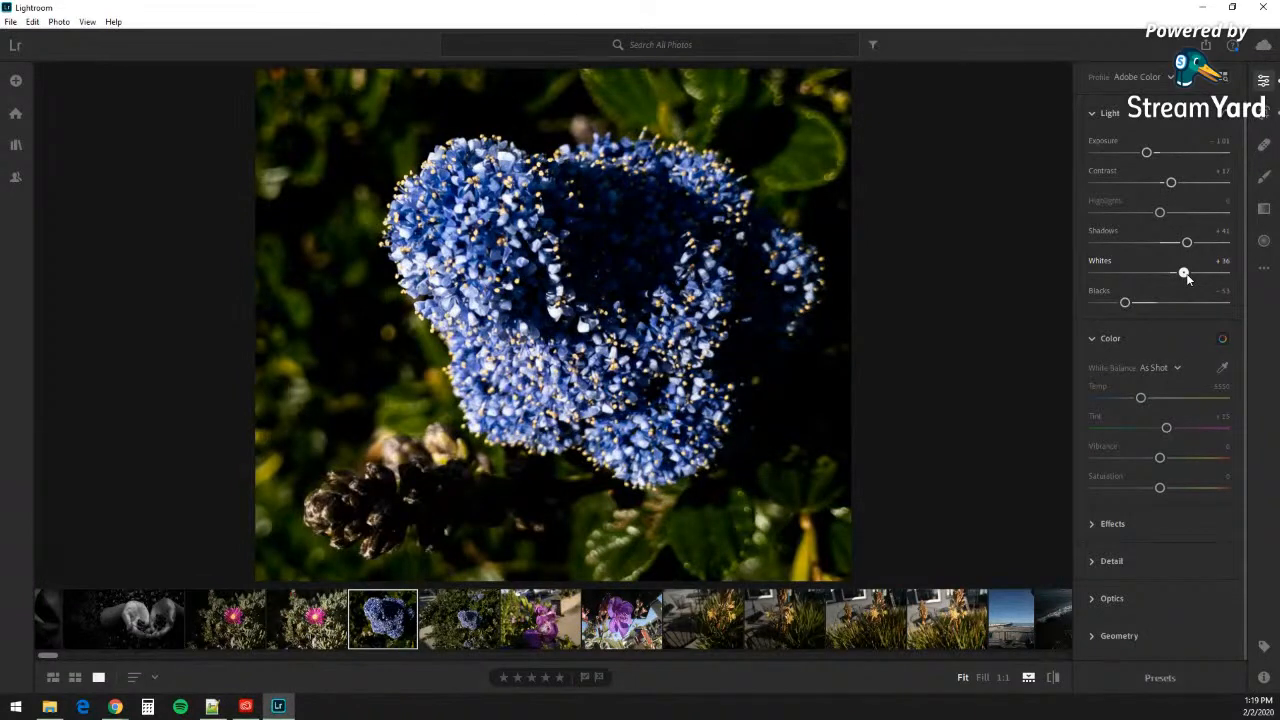
pyautogui.moveTo(1188, 279); pyautogui.dragTo(1190, 279)
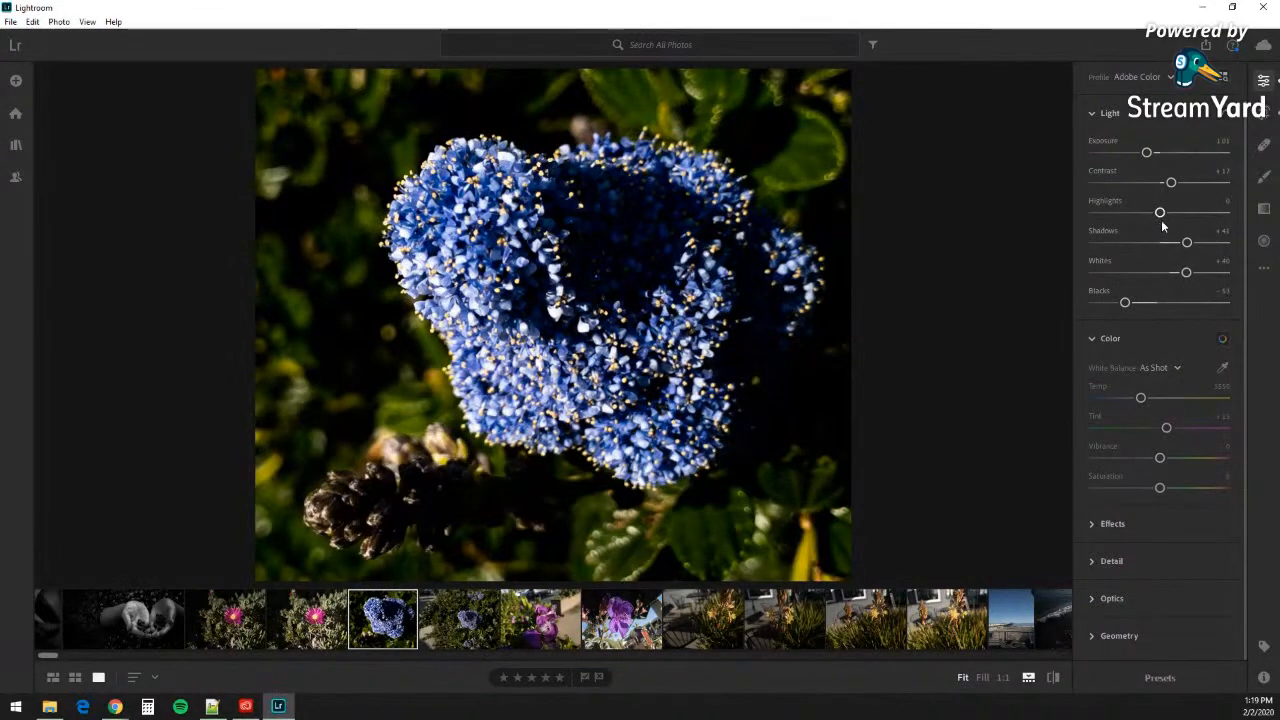
# Step: Pull Highlights down to -43 after a brief upward test
pyautogui.moveTo(1160, 214); pyautogui.dragTo(1200, 215)
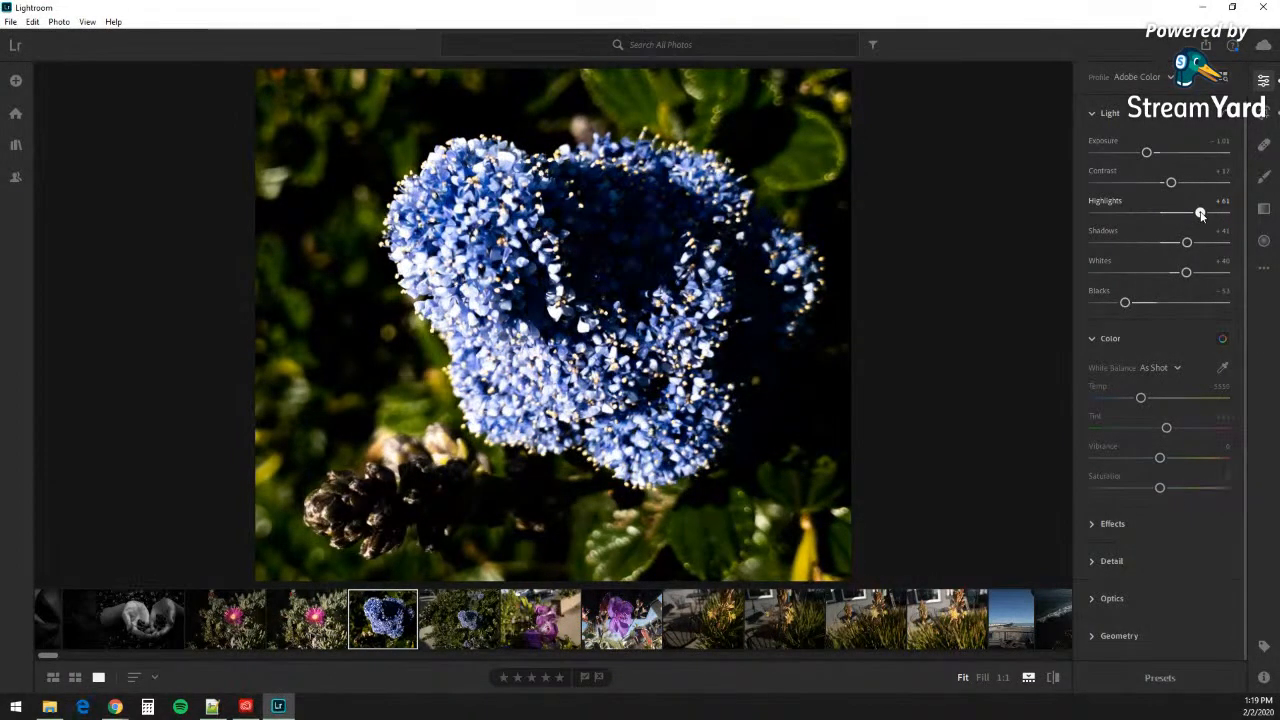
pyautogui.moveTo(1200, 214); pyautogui.dragTo(1134, 217)
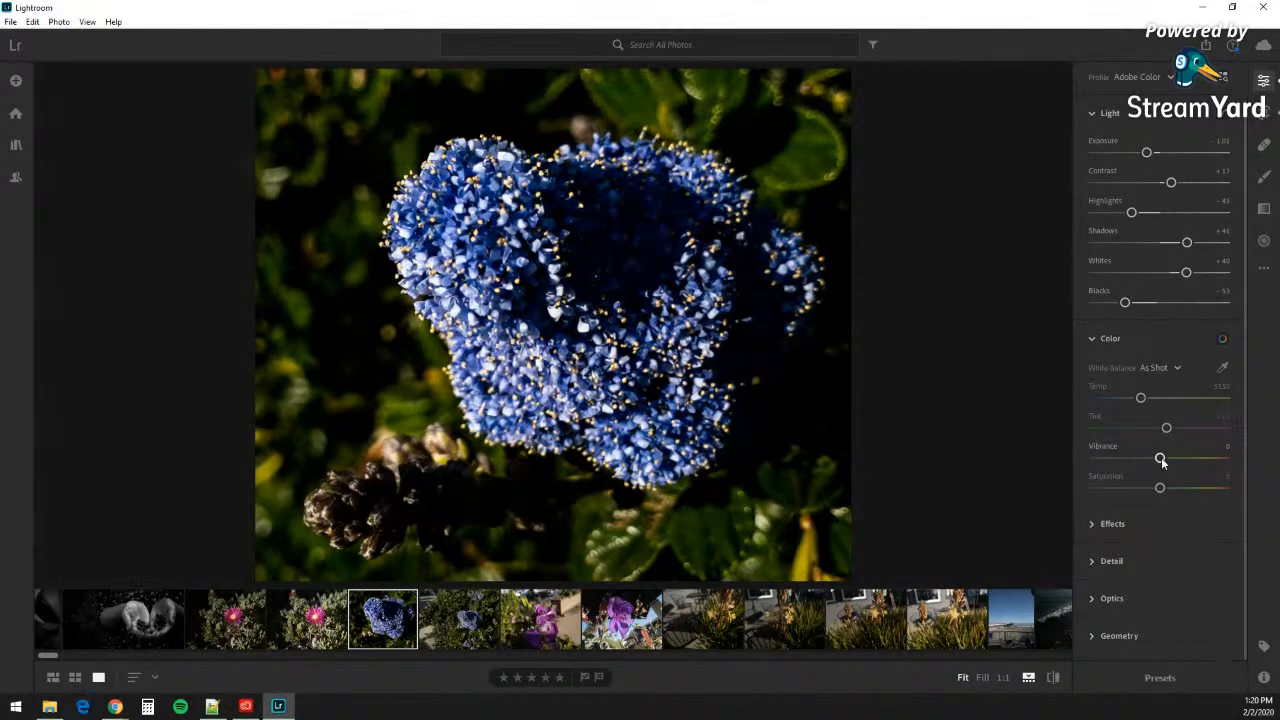
# Step: Set Vibrance to +20 and fine-tune Saturation to +8
pyautogui.moveTo(1161, 461); pyautogui.dragTo(1173, 458)
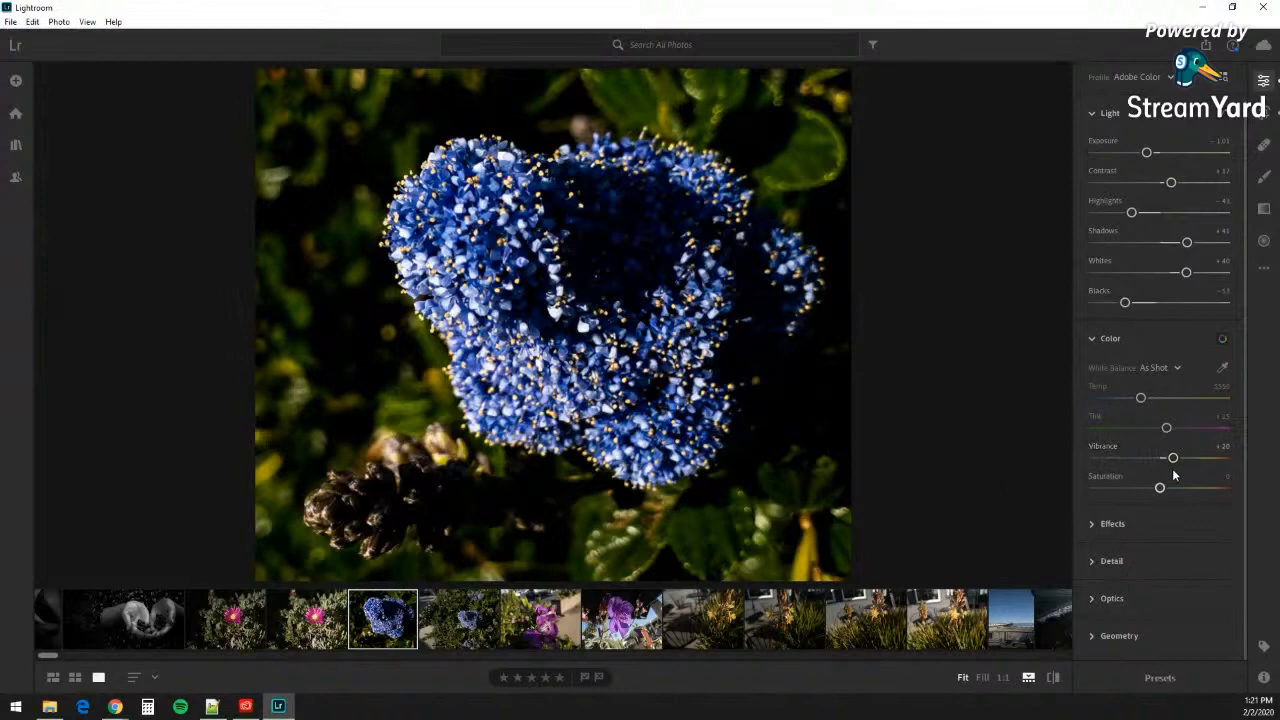
pyautogui.moveTo(1160, 488); pyautogui.dragTo(1166, 488)
pyautogui.moveTo(1165, 488); pyautogui.dragTo(1166, 488)
pyautogui.moveTo(1168, 488); pyautogui.dragTo(1165, 488)
# Step: Cool Temp to about 4891, making white balance Custom, and set Tint to +23
pyautogui.moveTo(1142, 400); pyautogui.dragTo(1130, 402)
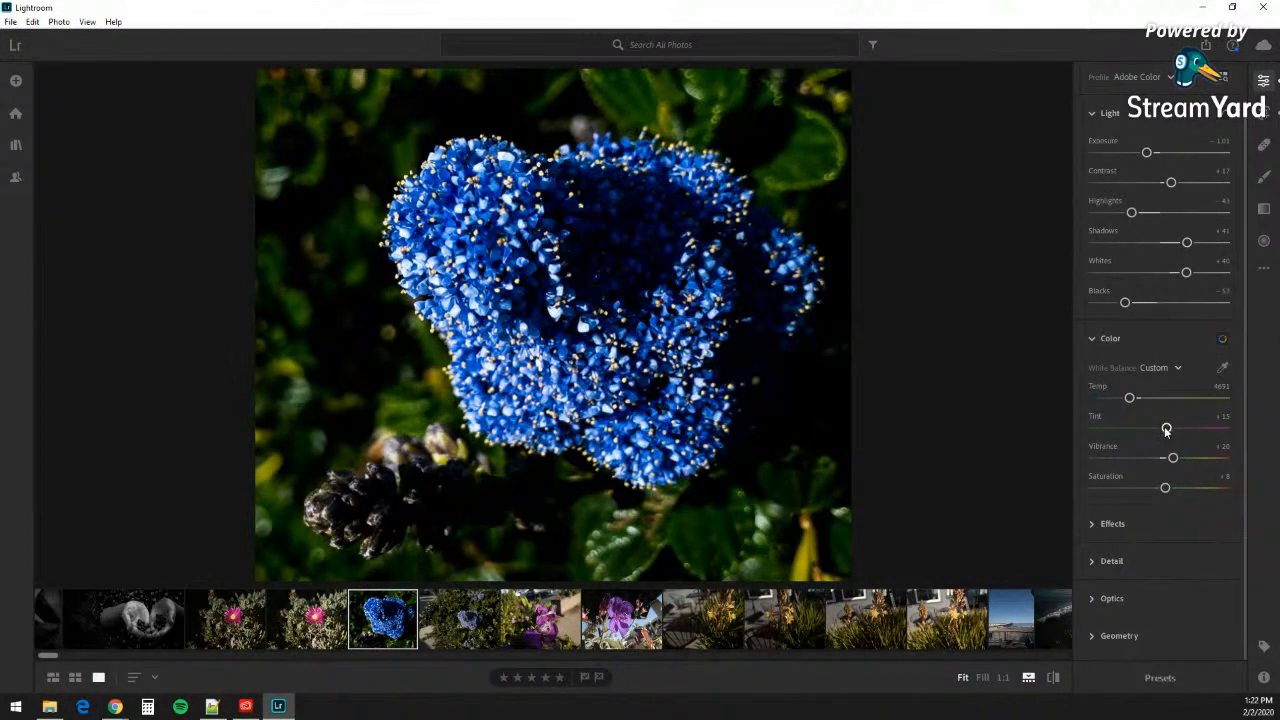
pyautogui.moveTo(1166, 429); pyautogui.dragTo(1170, 430)
# Step: Expand Effects and Detail, then collapse Effects so only the Detail sliders show
pyautogui.click(1160, 526)
pyautogui.click(1160, 566)
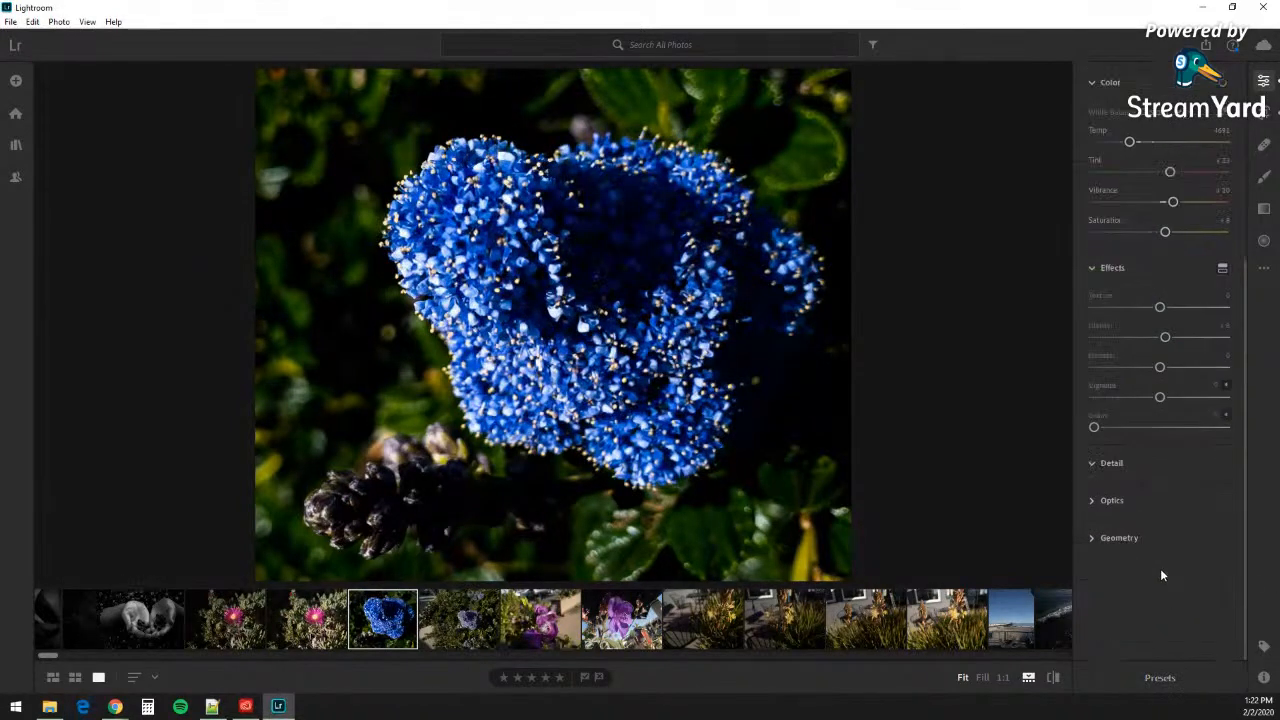
pyautogui.click(1094, 267)
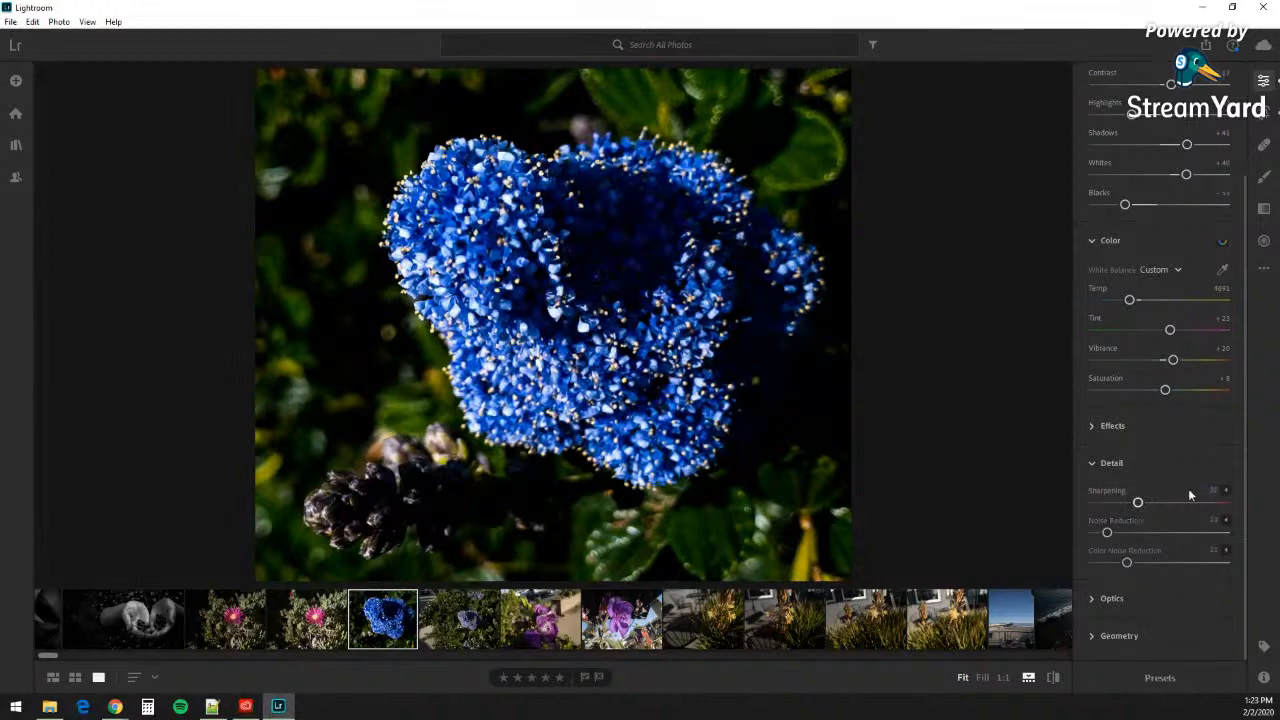
# Step: Reveal the extra Sharpening, Noise Reduction and Color Noise Reduction settings
pyautogui.moveTo(1153, 552)
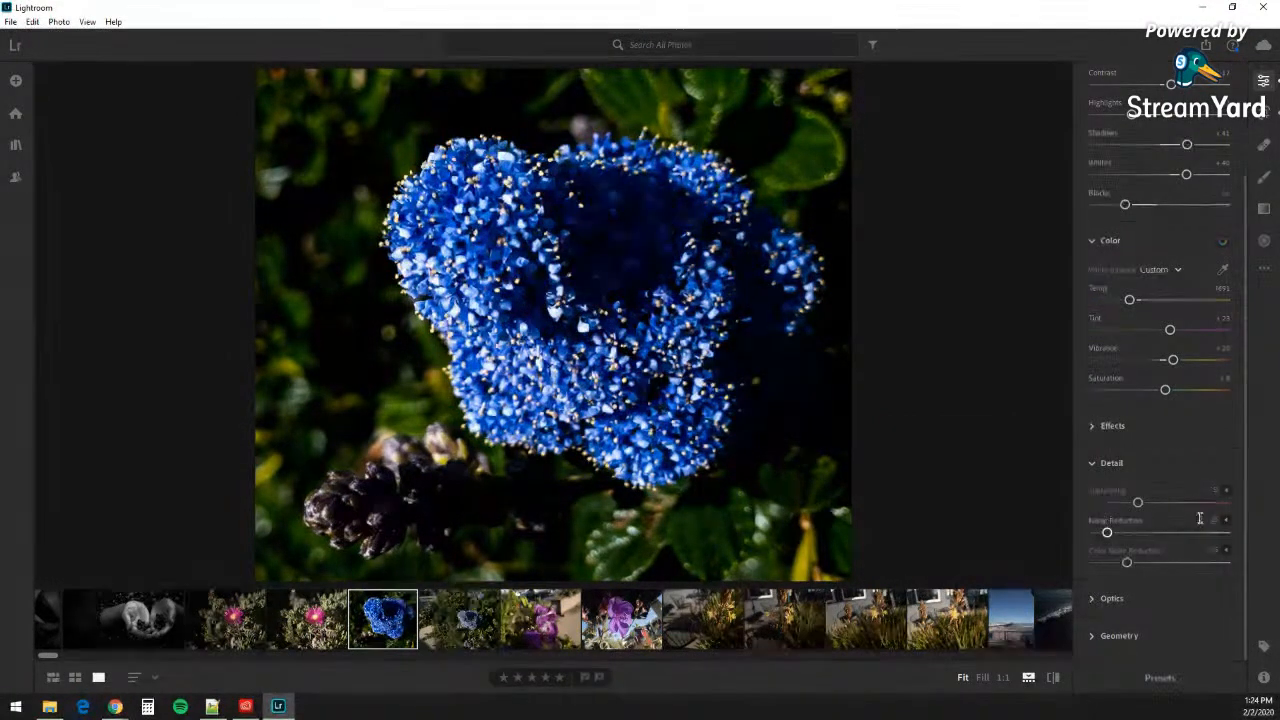
pyautogui.click(1224, 490)
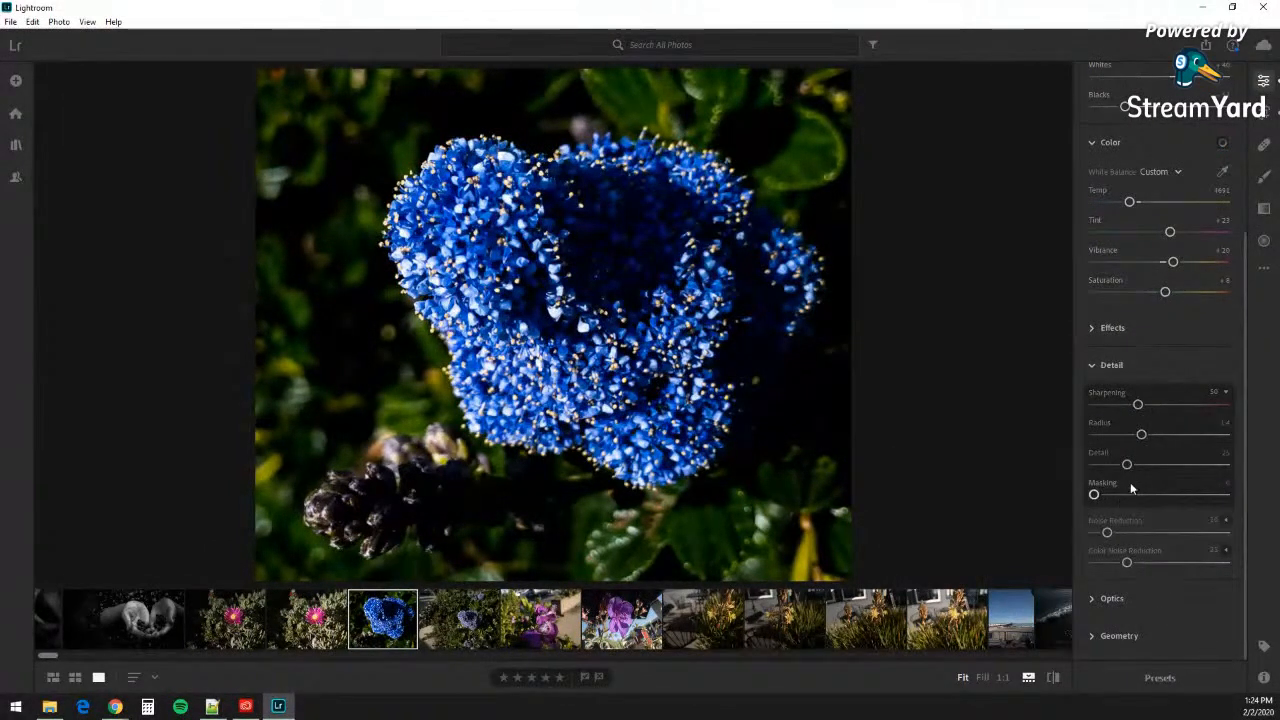
pyautogui.click(1224, 524)
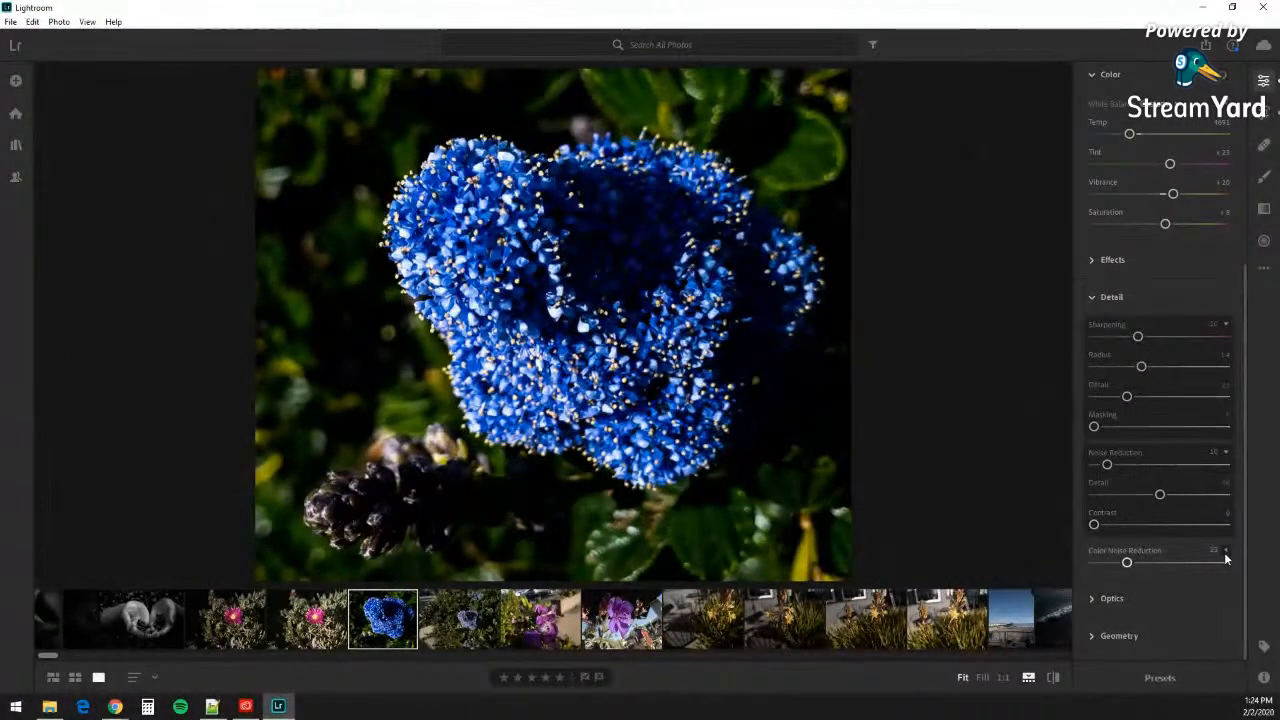
pyautogui.click(1224, 551)
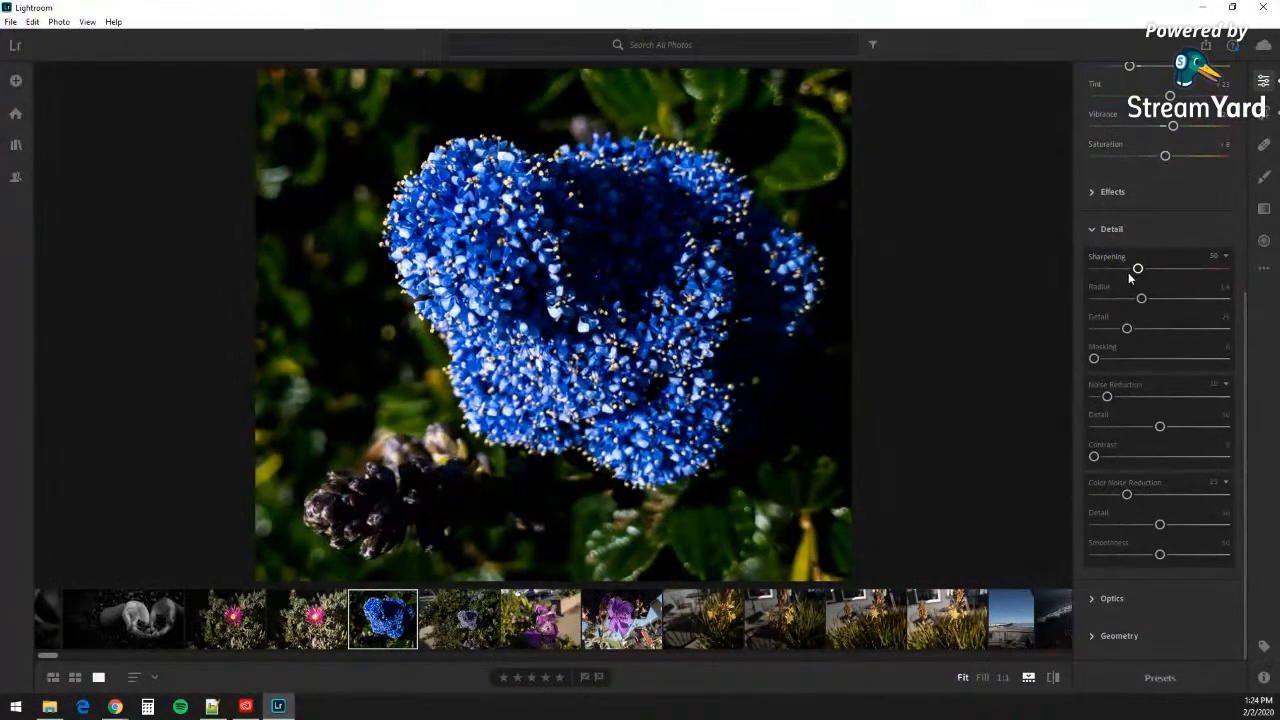
# Step: Set Sharpening to 64, sharpening detail to 32 and noise-reduction contrast to about 13
pyautogui.moveTo(1139, 270); pyautogui.dragTo(1152, 300)
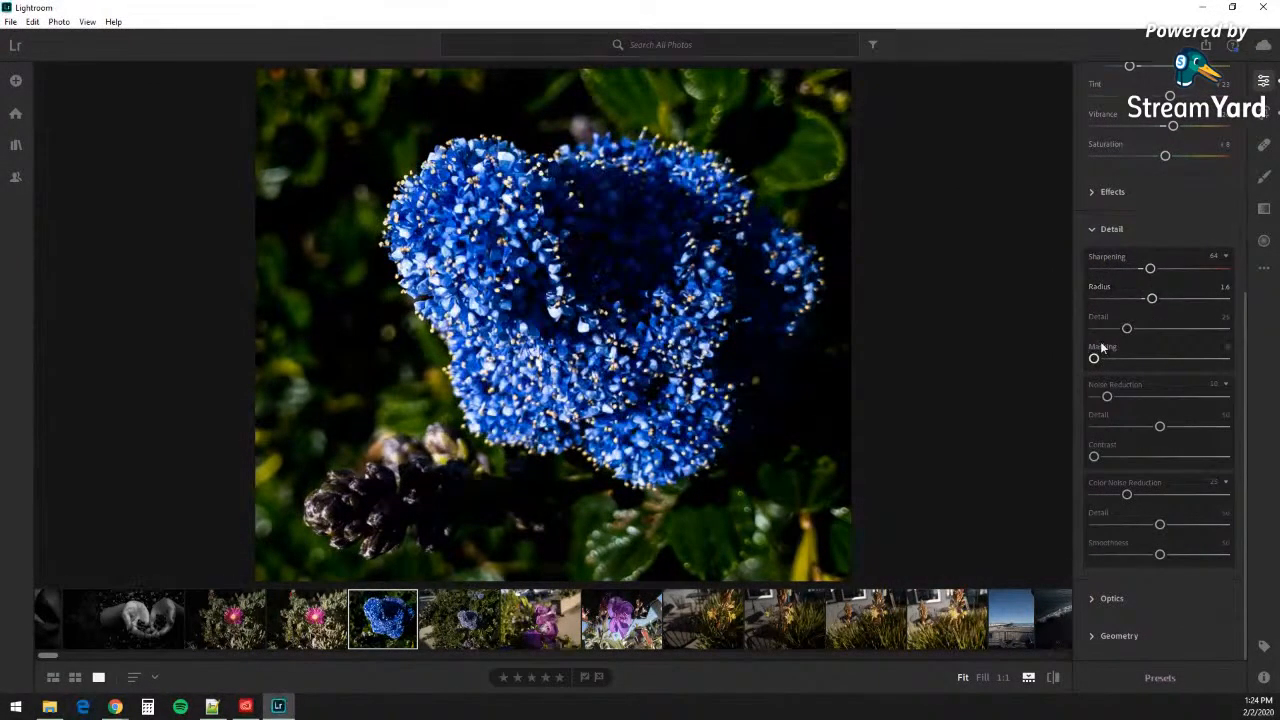
pyautogui.moveTo(1127, 329); pyautogui.dragTo(1171, 427)
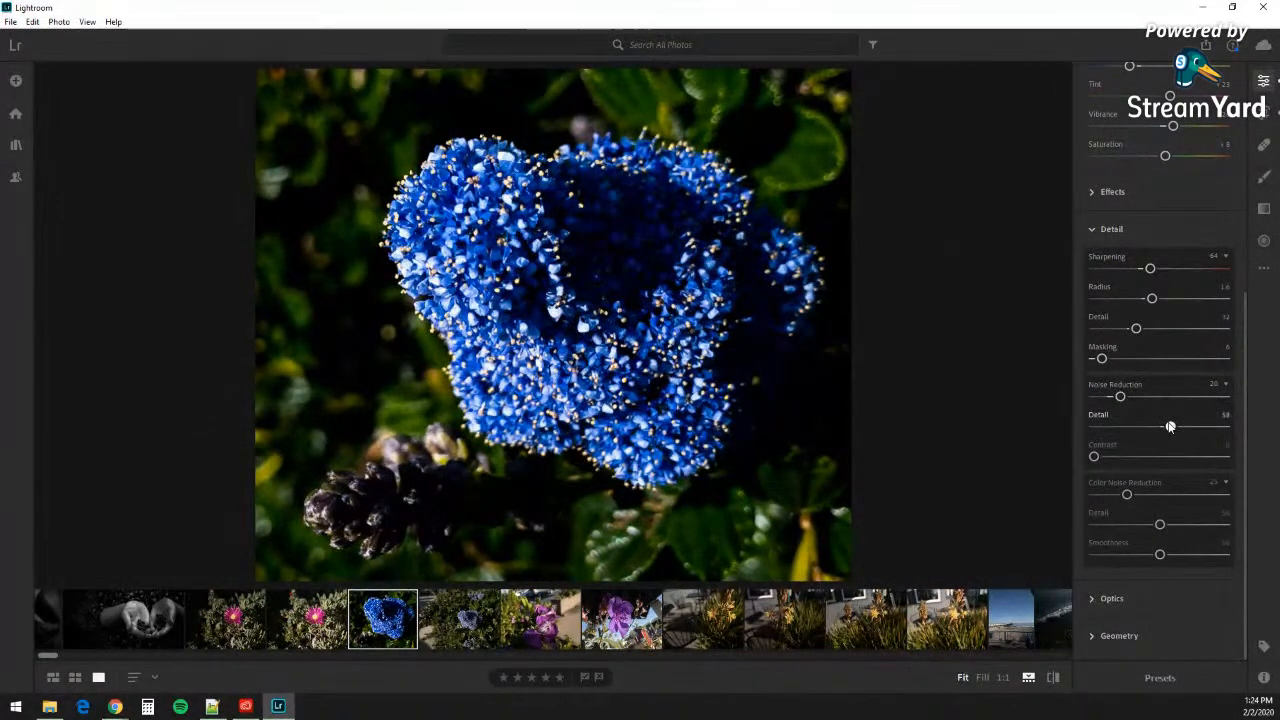
pyautogui.moveTo(1093, 456); pyautogui.dragTo(1170, 525)
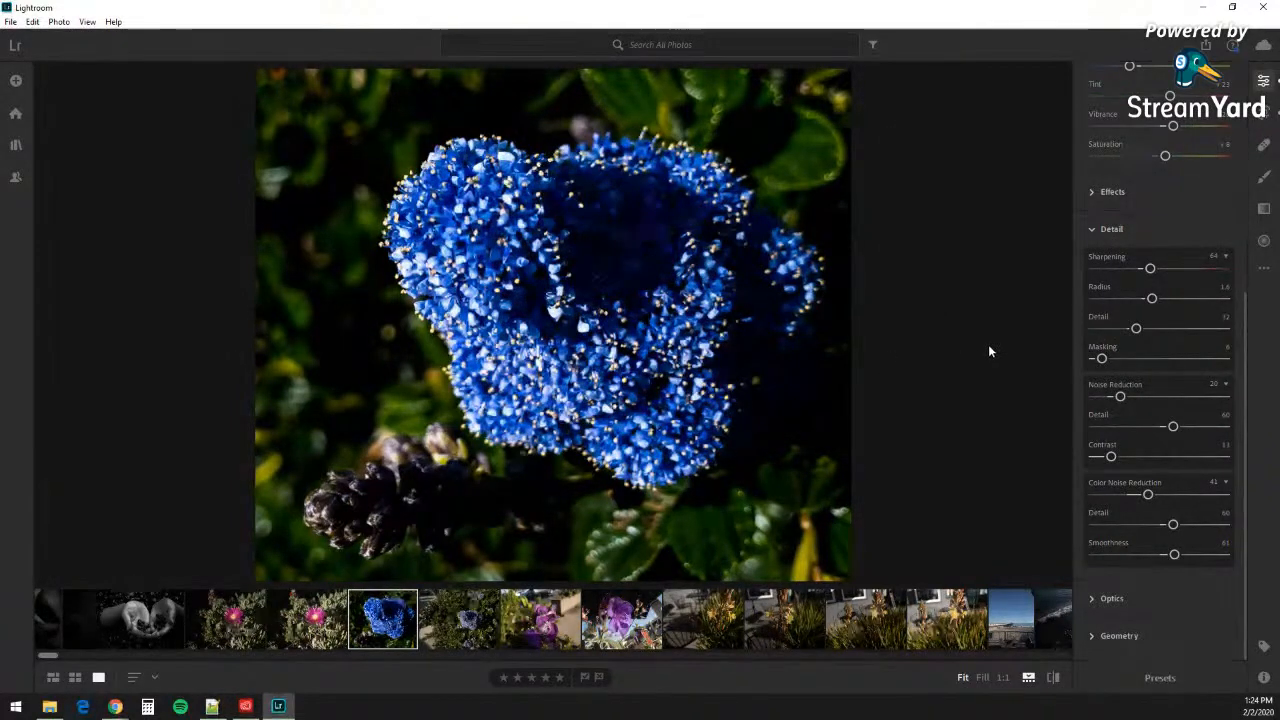
# Step: Swap Detail for Effects, compare Texture extremes, then set Texture +49 and Clarity +53
pyautogui.click(1090, 229)
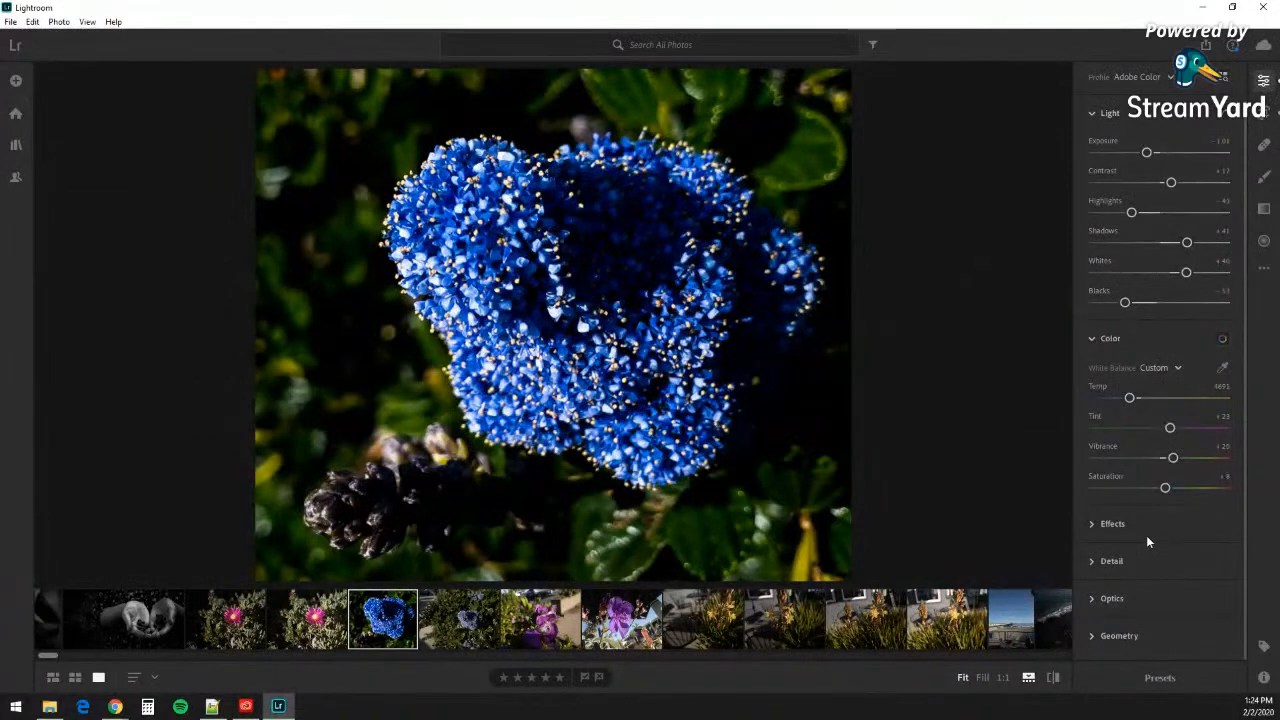
pyautogui.click(1090, 527)
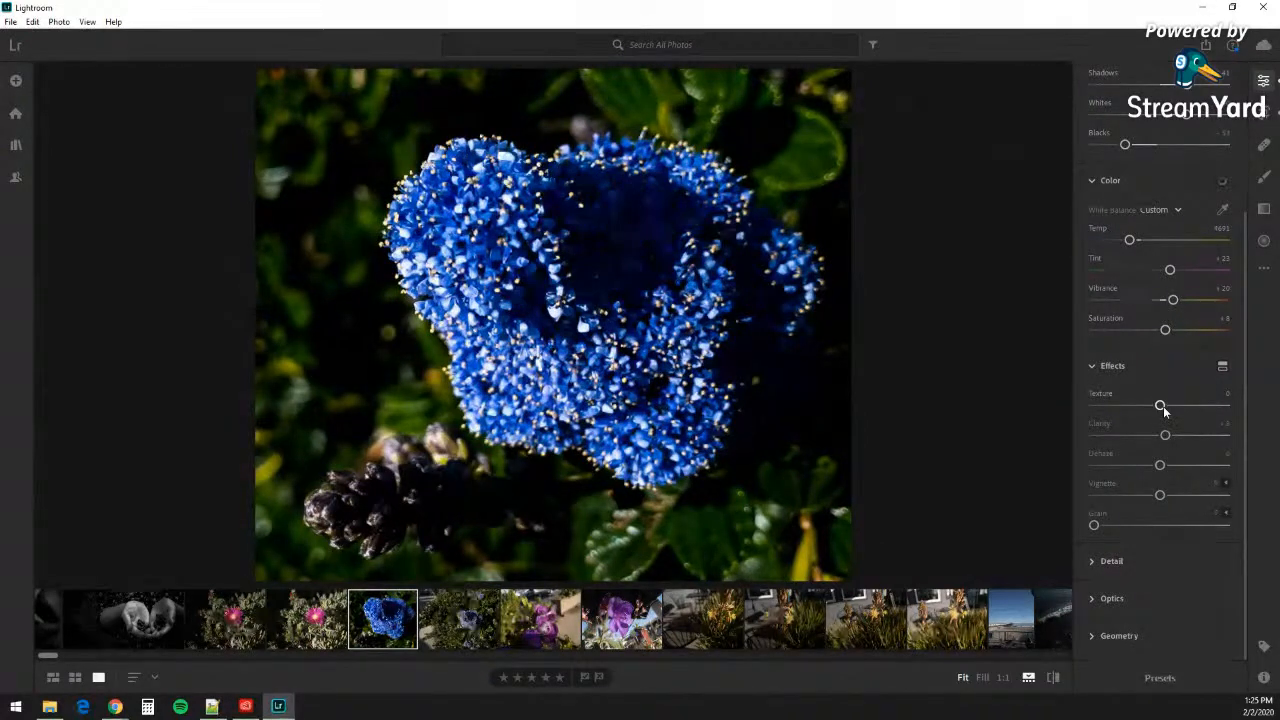
pyautogui.moveTo(1163, 406); pyautogui.dragTo(1275, 423)
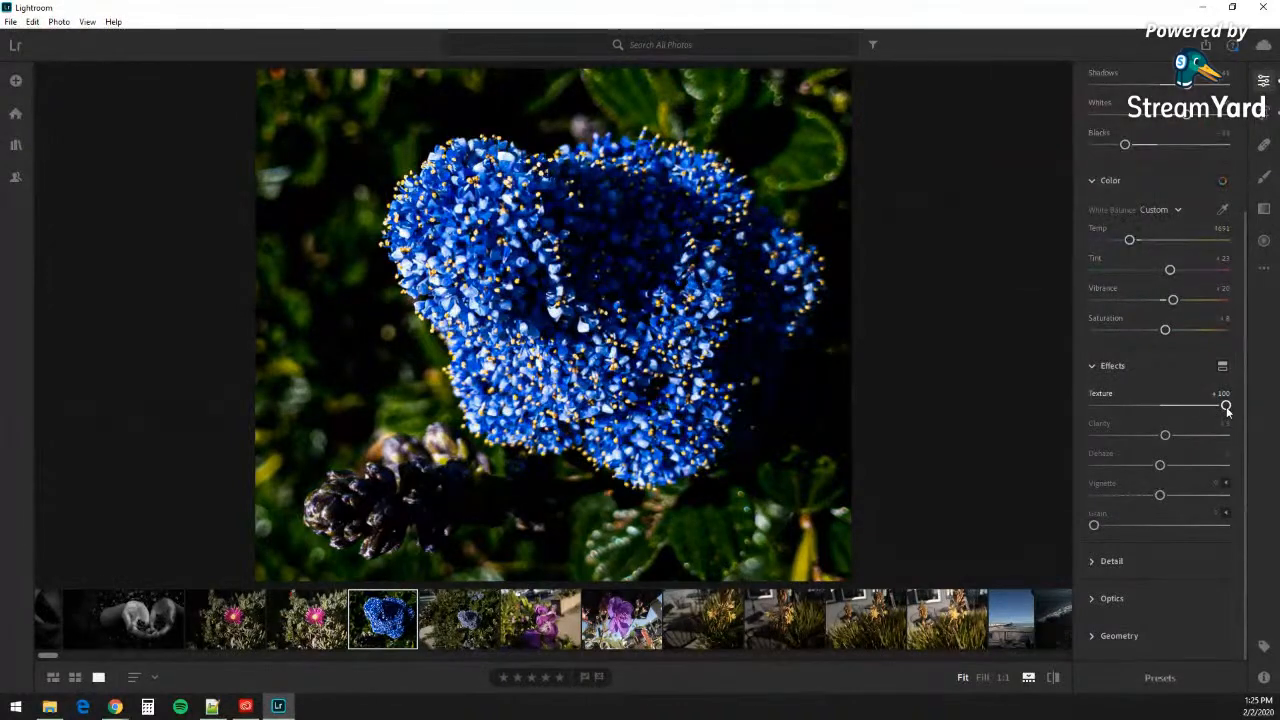
pyautogui.moveTo(1226, 407); pyautogui.dragTo(986, 380)
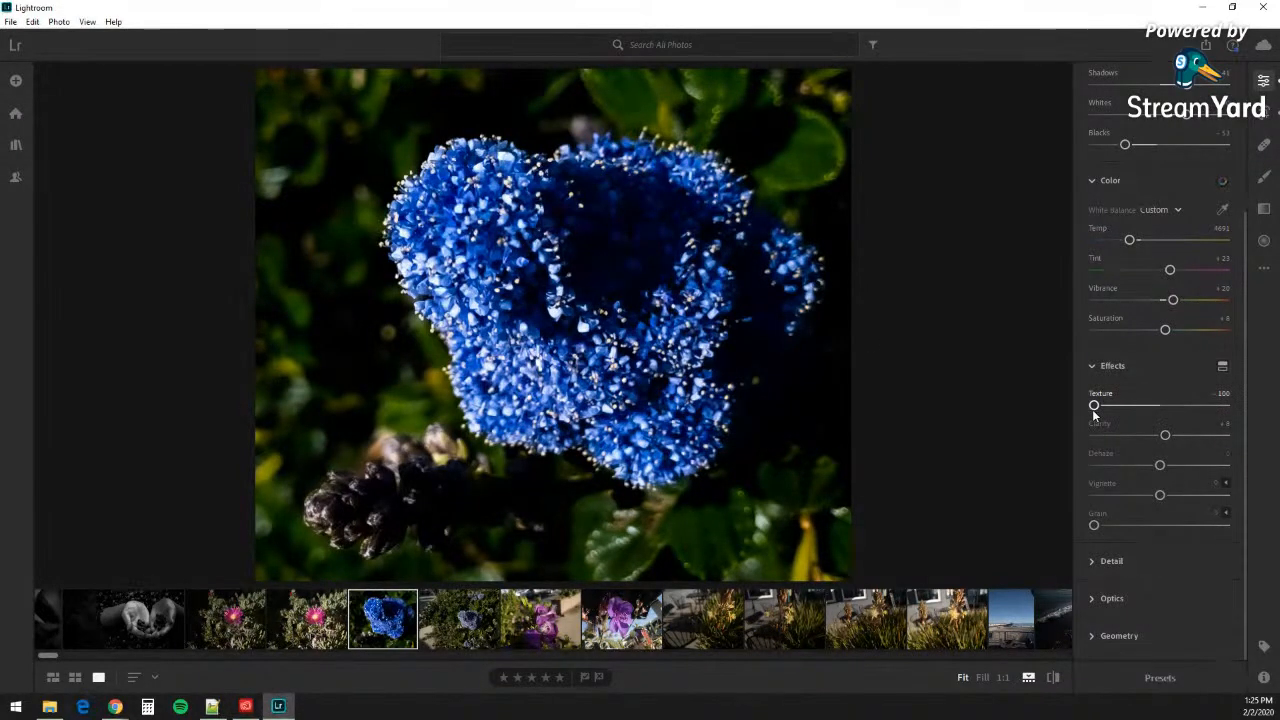
pyautogui.moveTo(1116, 410); pyautogui.dragTo(1187, 407)
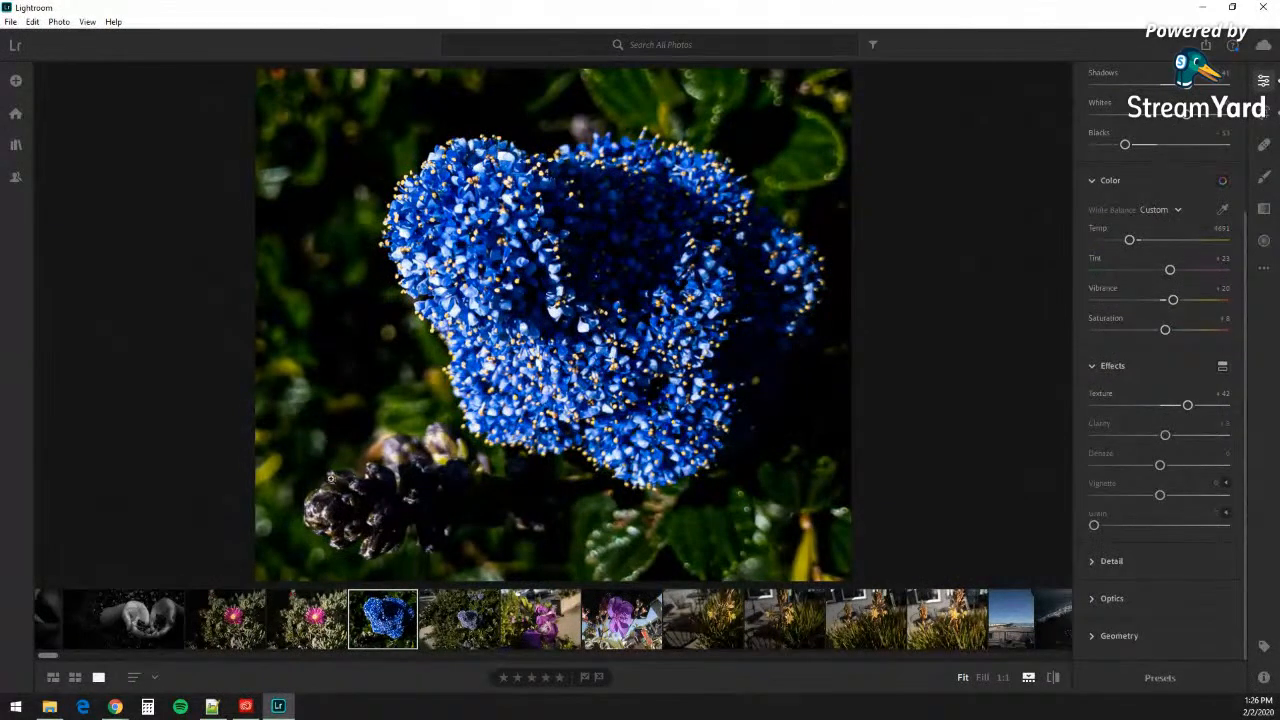
pyautogui.moveTo(1193, 407); pyautogui.dragTo(1190, 437)
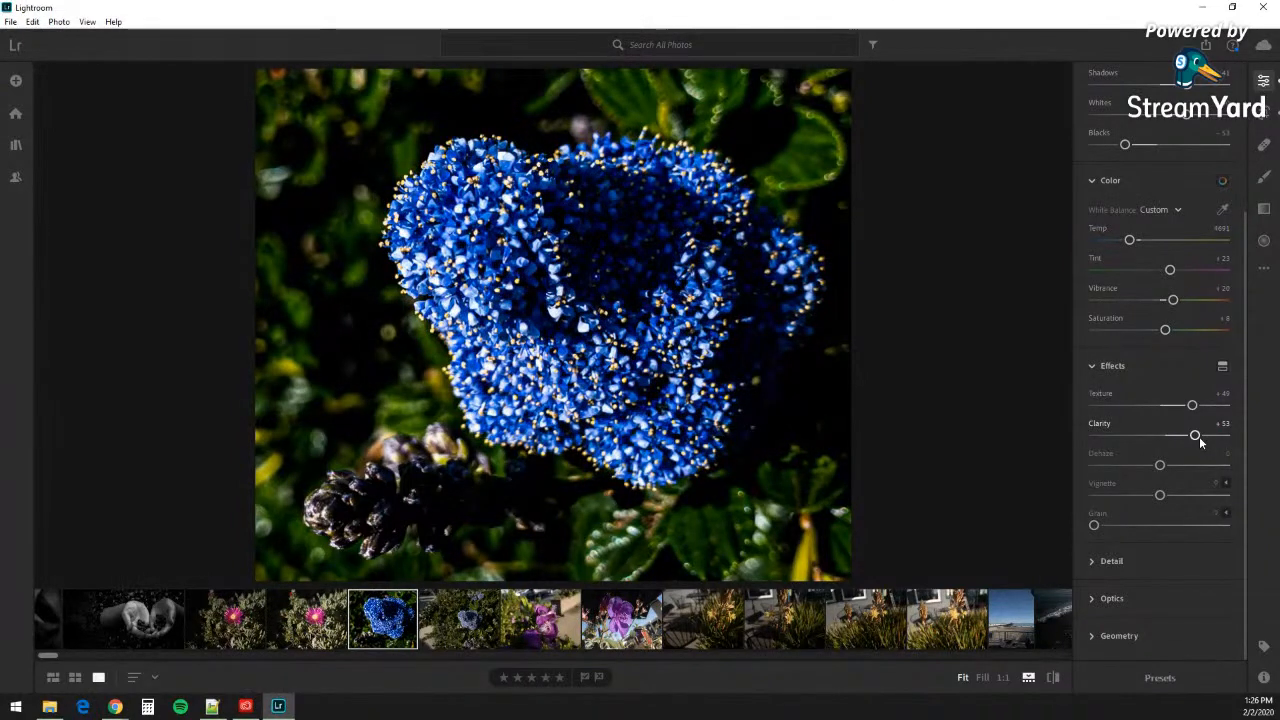
# Step: Compare Clarity at -100 and +100, then settle it at +47
pyautogui.moveTo(1196, 436); pyautogui.dragTo(1123, 434)
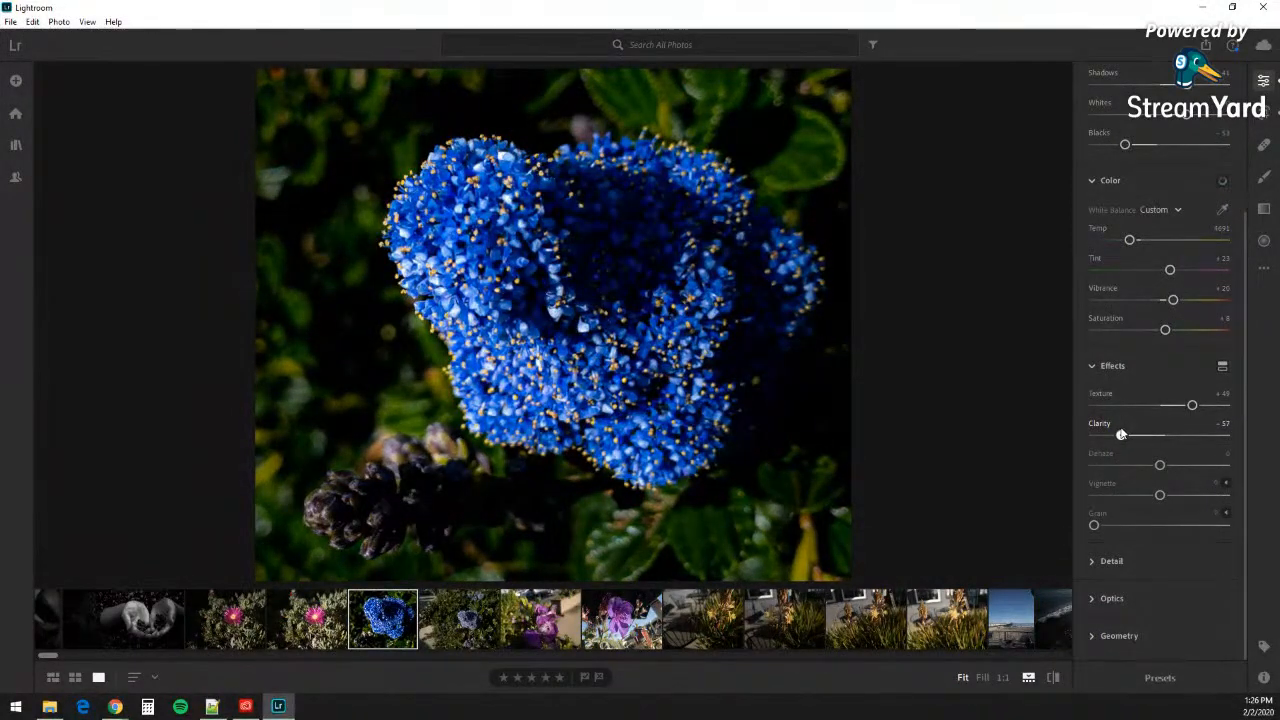
pyautogui.moveTo(1122, 434); pyautogui.dragTo(1068, 440)
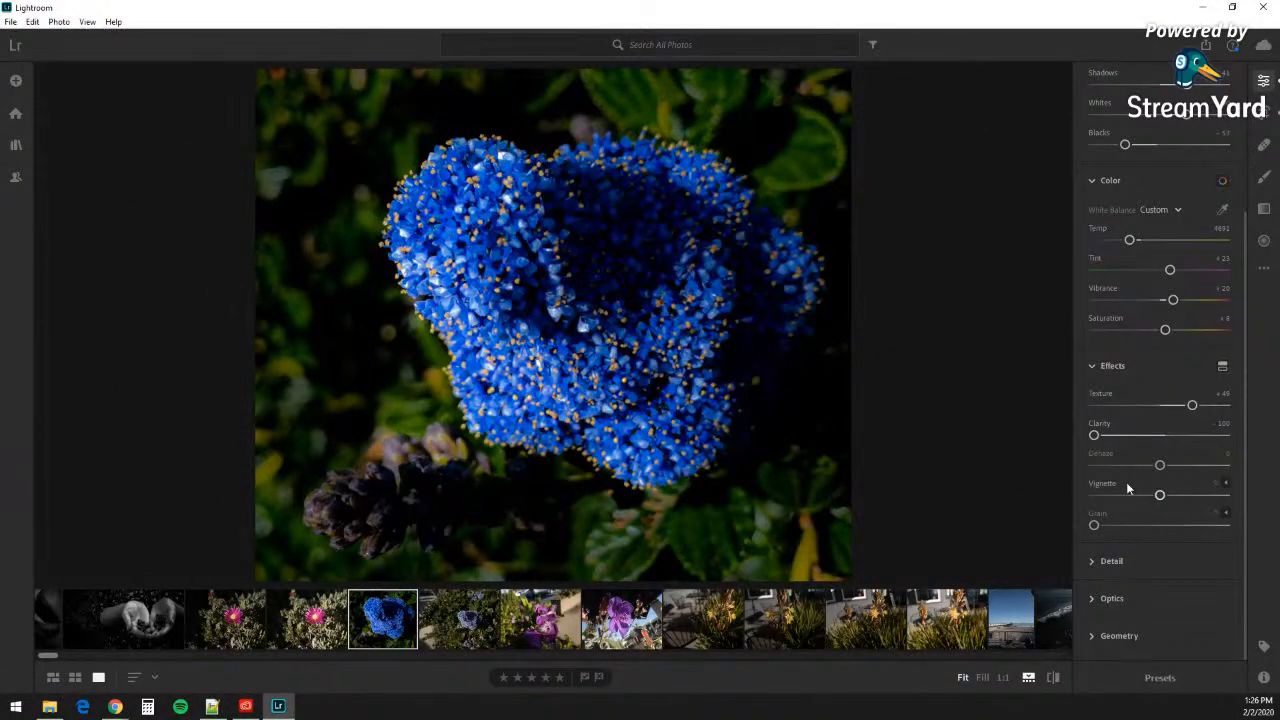
pyautogui.moveTo(1095, 436); pyautogui.dragTo(1246, 436)
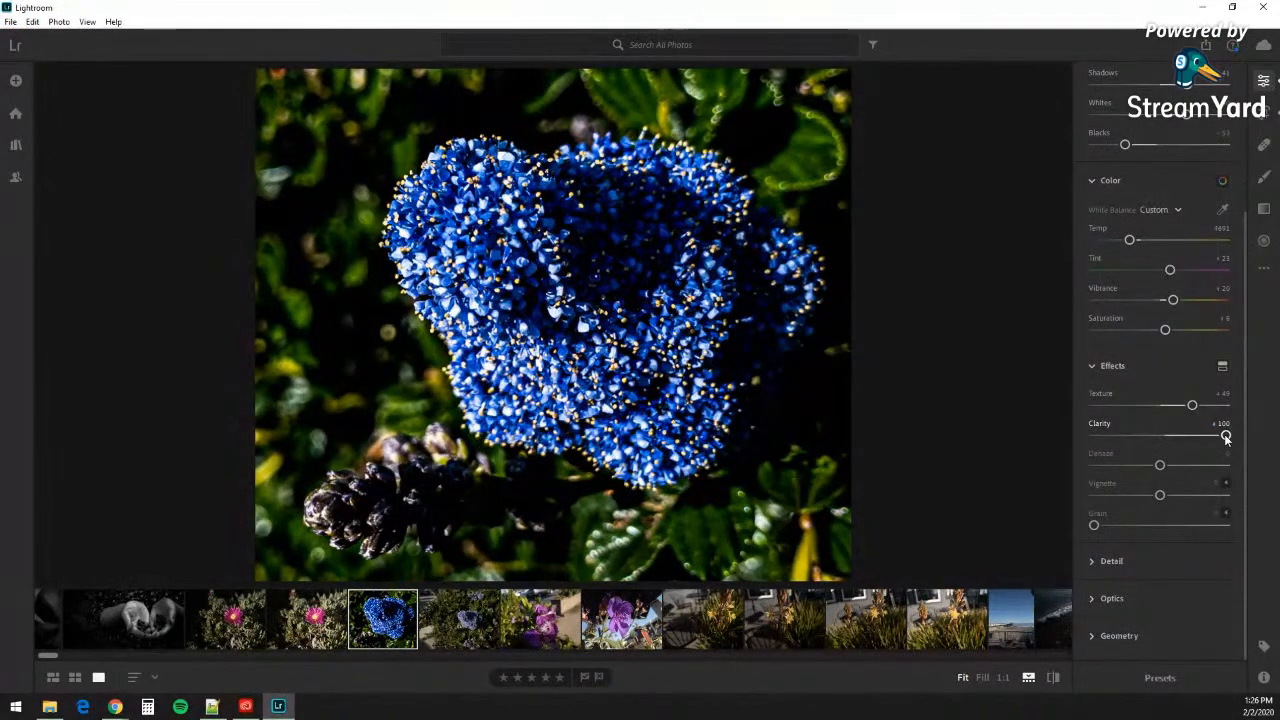
pyautogui.moveTo(1226, 437); pyautogui.dragTo(1179, 440)
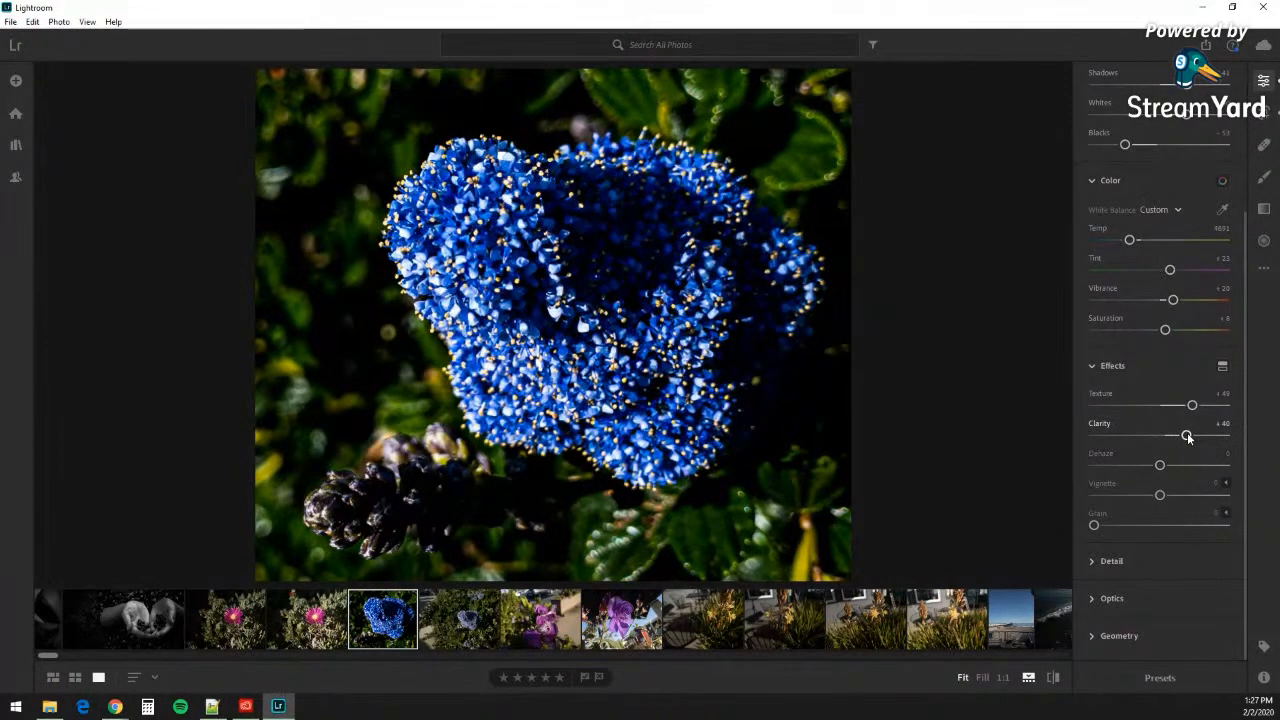
pyautogui.moveTo(1187, 437); pyautogui.dragTo(1191, 437)
# Step: Compare Dehaze at +100 and -100, then leave it at about -30
pyautogui.moveTo(1160, 466); pyautogui.dragTo(1213, 466)
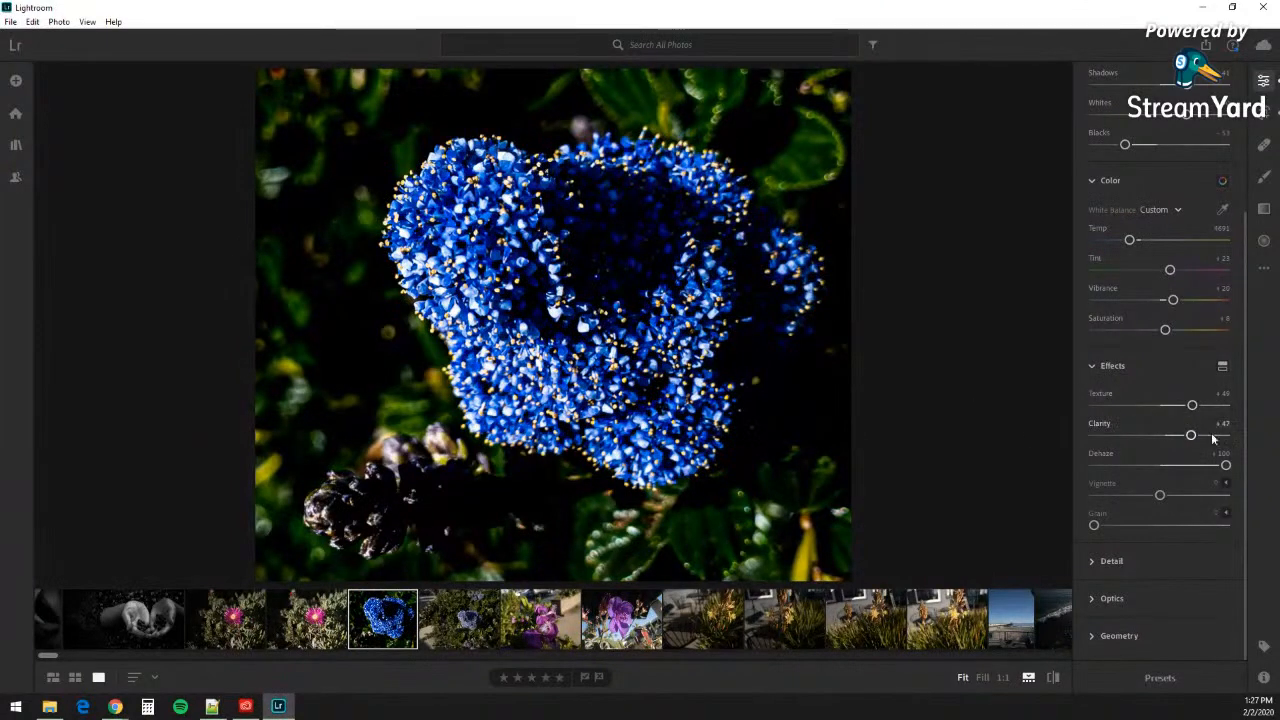
pyautogui.moveTo(1225, 465); pyautogui.dragTo(1084, 464)
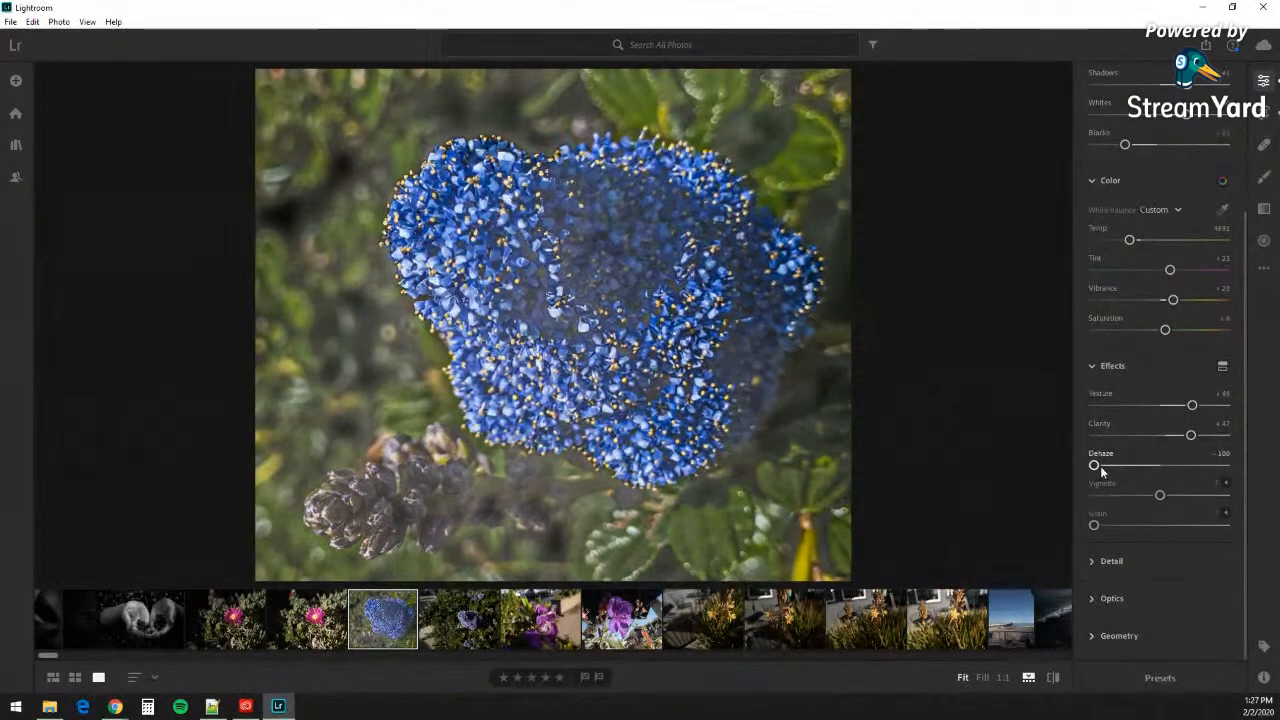
pyautogui.moveTo(1095, 466); pyautogui.dragTo(1181, 478)
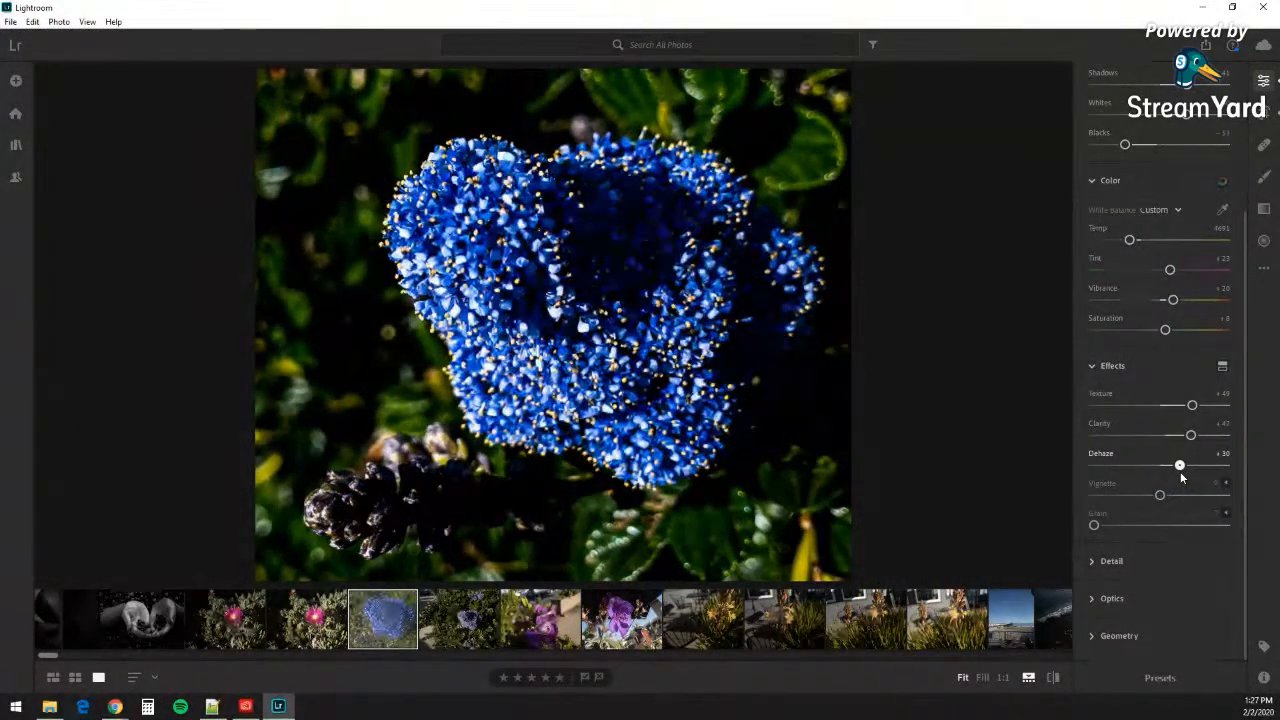
pyautogui.moveTo(1181, 478); pyautogui.dragTo(1141, 487)
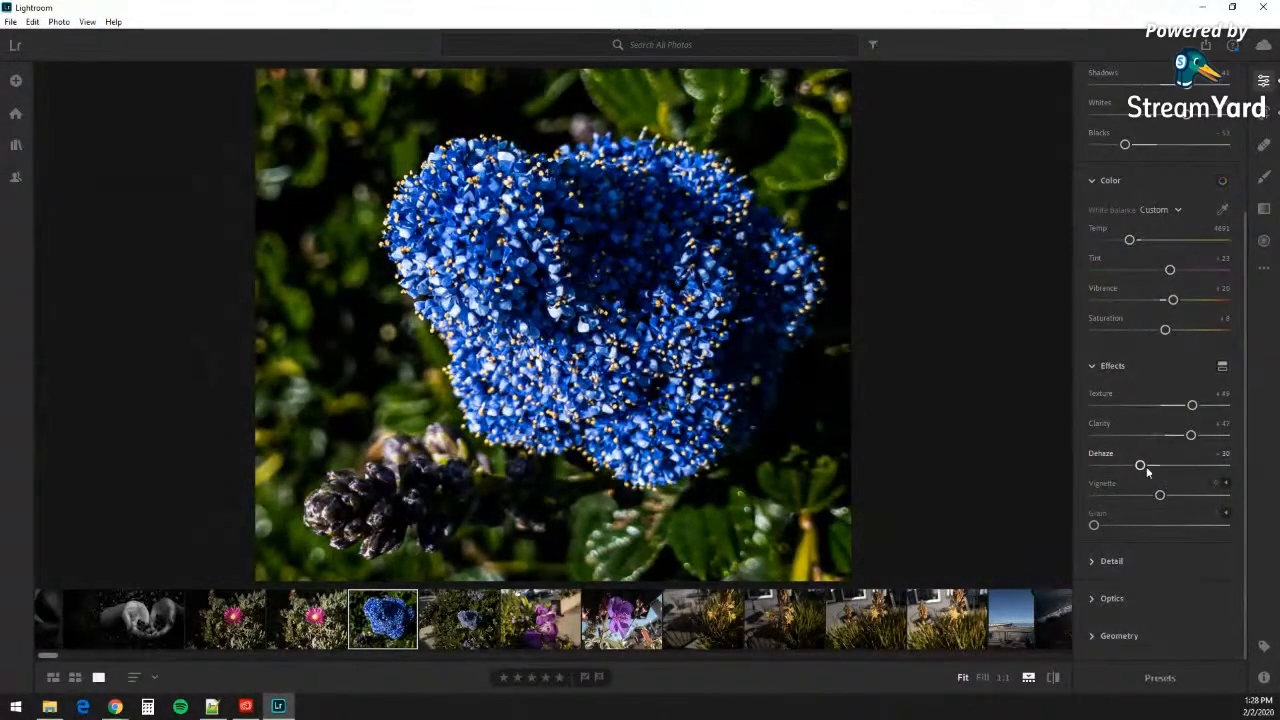
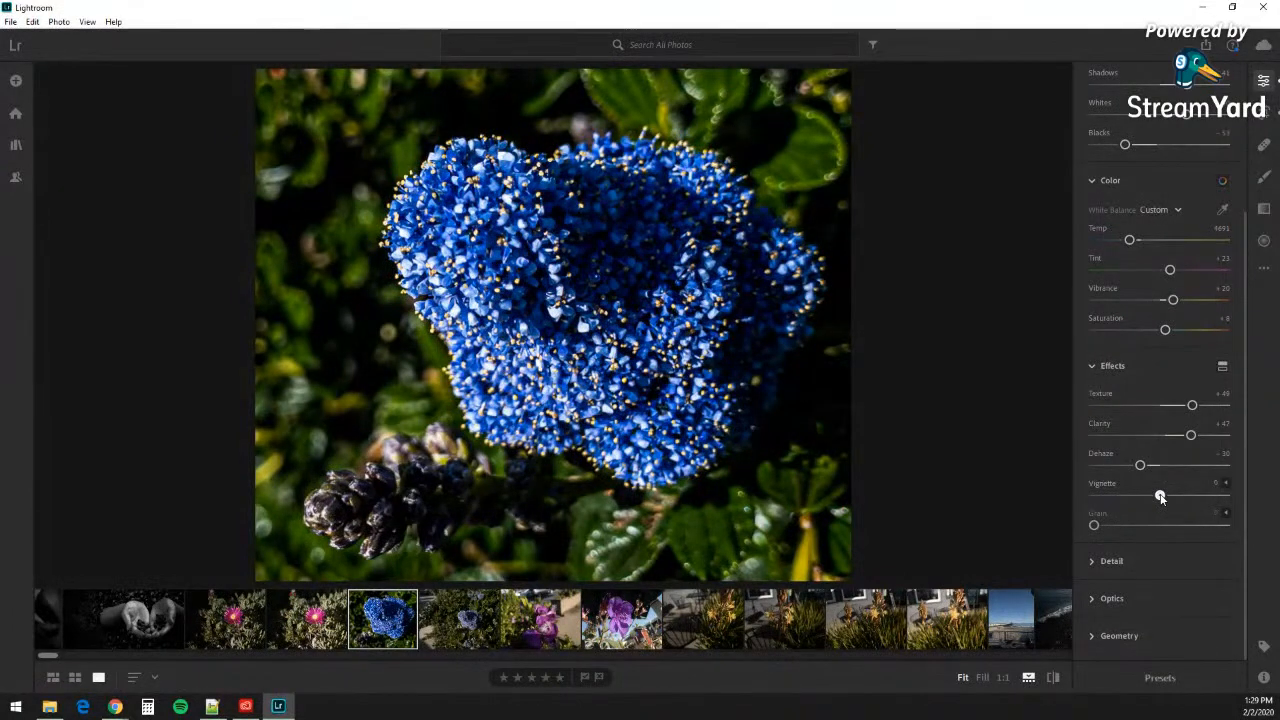
# Step: Drag the blue flower photo's Vignette down to about -48 to darken its edges
pyautogui.moveTo(1160, 497)
pyautogui.mouseDown()
pyautogui.moveTo(1107, 494)
pyautogui.moveTo(1151, 494)
pyautogui.moveTo(1136, 494)
pyautogui.mouseUp()
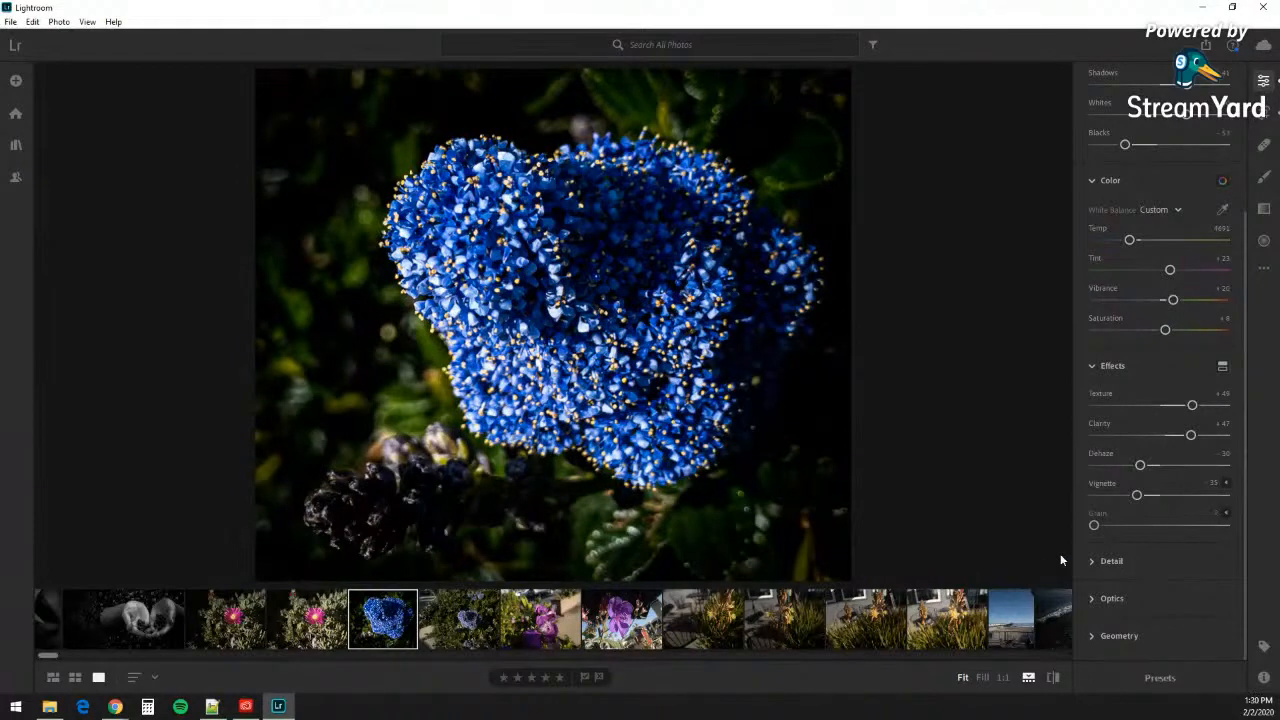
pyautogui.moveTo(1136, 497); pyautogui.dragTo(1129, 497)
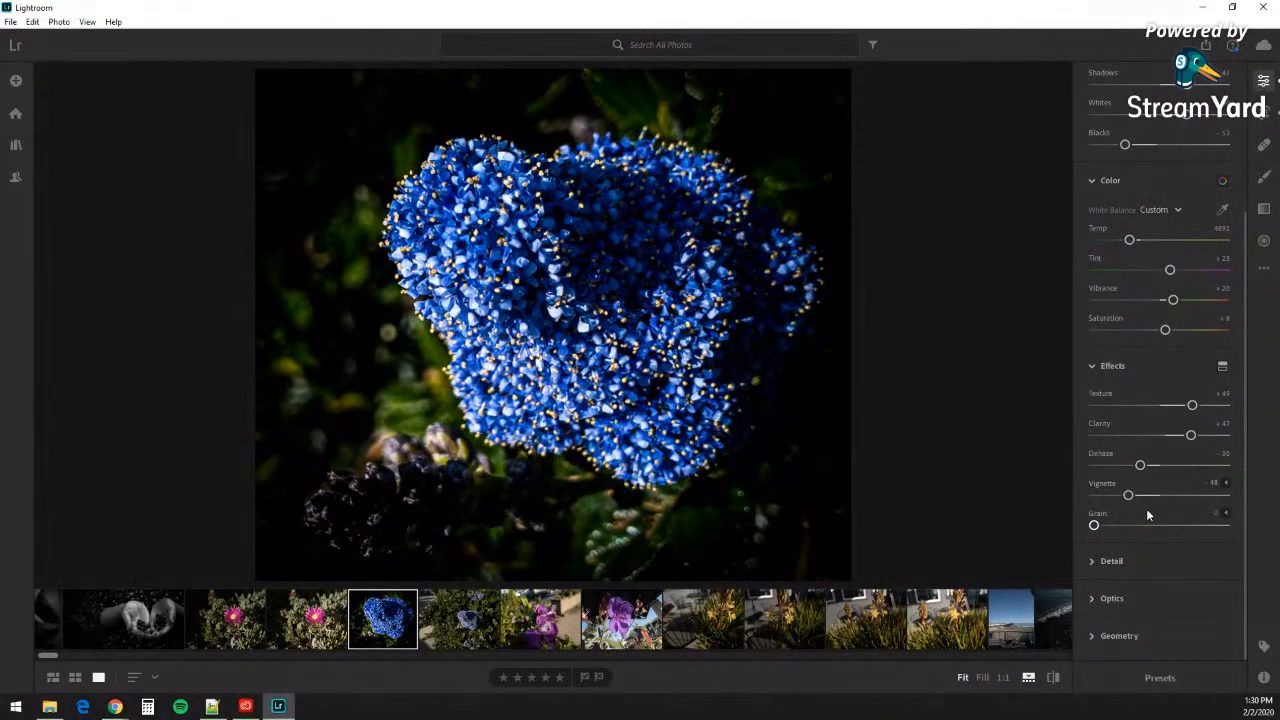
# Step: Expand the vignette options and set Midpoint 37, Feather 72 and Vignette amount -50
pyautogui.click(1226, 487)
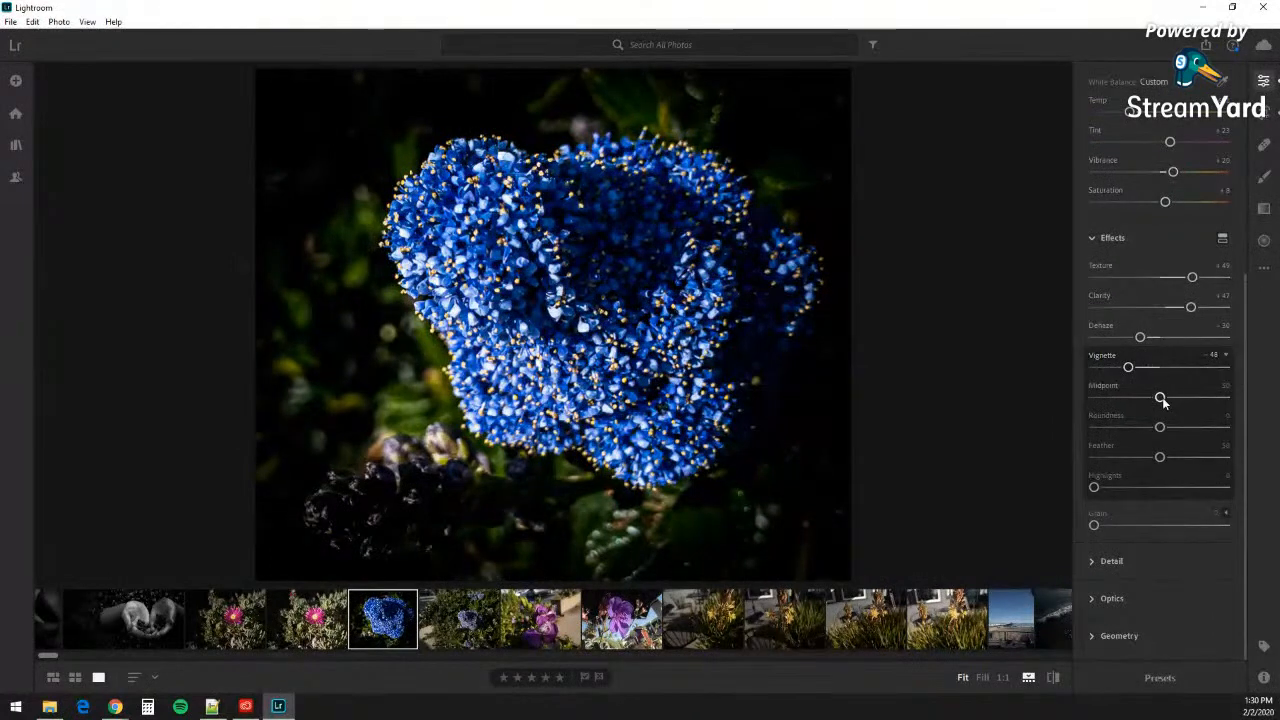
pyautogui.moveTo(1159, 397); pyautogui.dragTo(1145, 399)
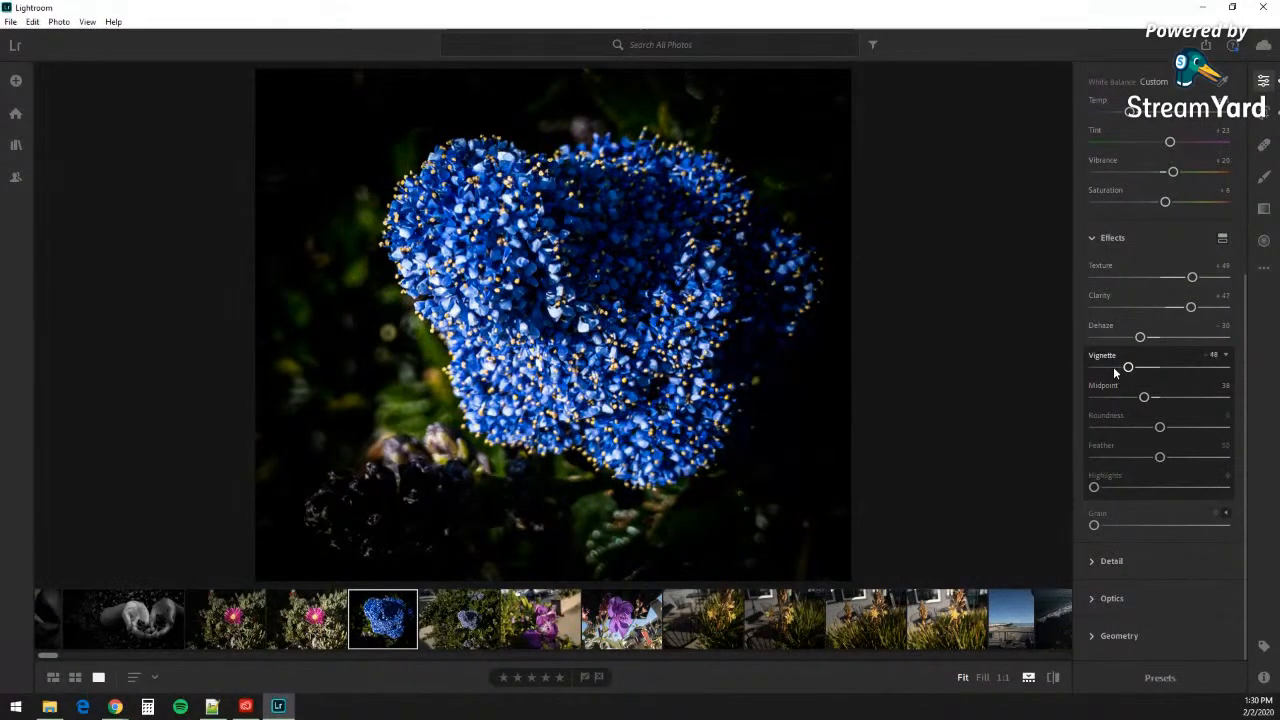
pyautogui.moveTo(1129, 368); pyautogui.dragTo(1136, 367)
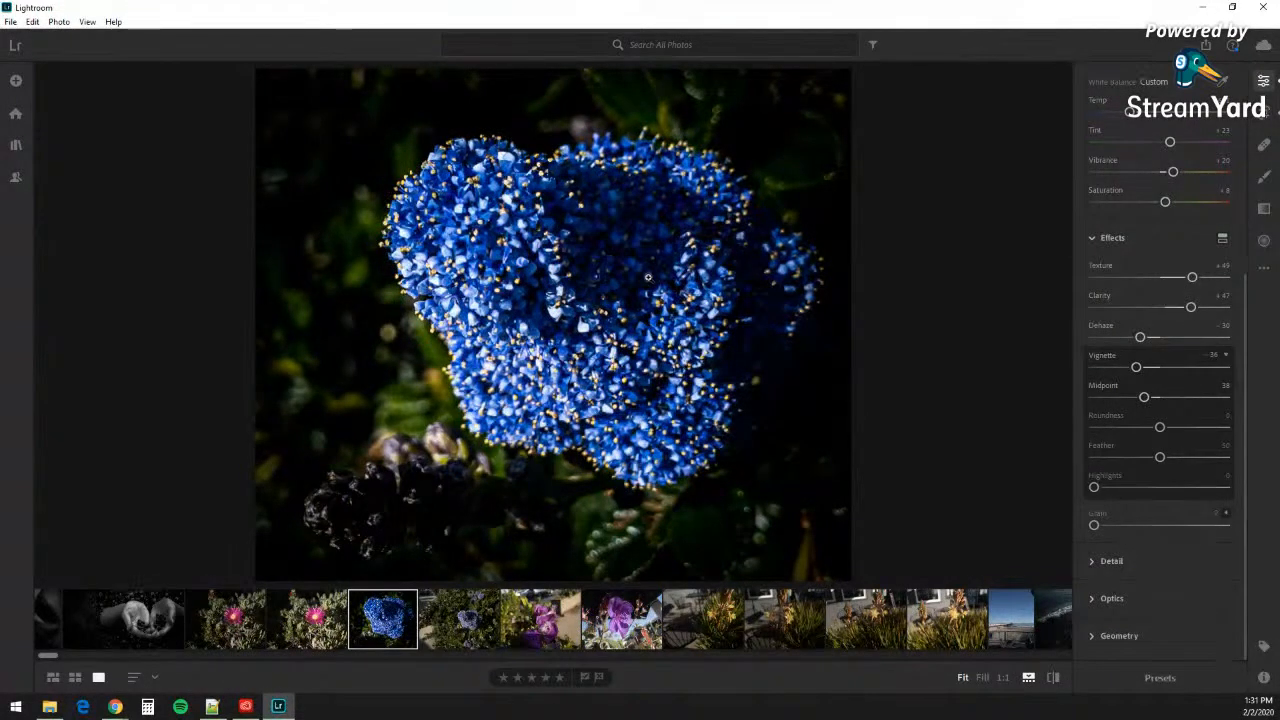
pyautogui.moveTo(1160, 457); pyautogui.dragTo(1188, 458)
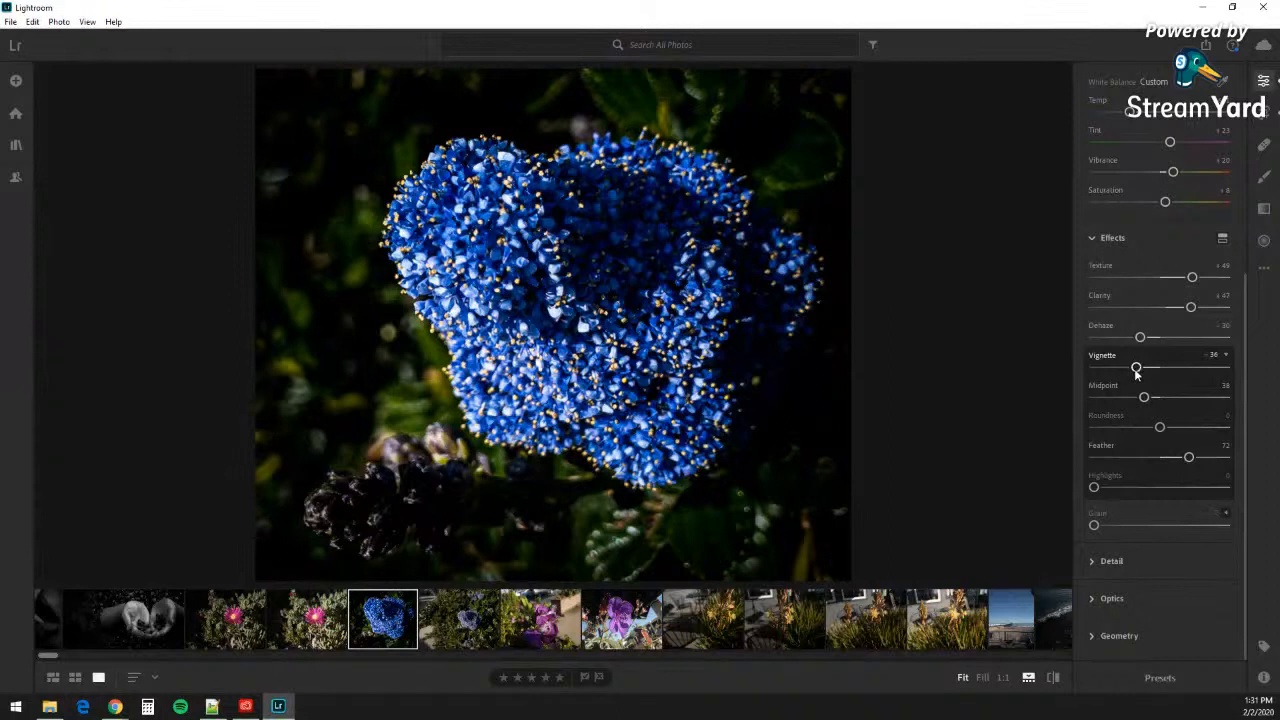
pyautogui.moveTo(1136, 369); pyautogui.dragTo(1143, 398)
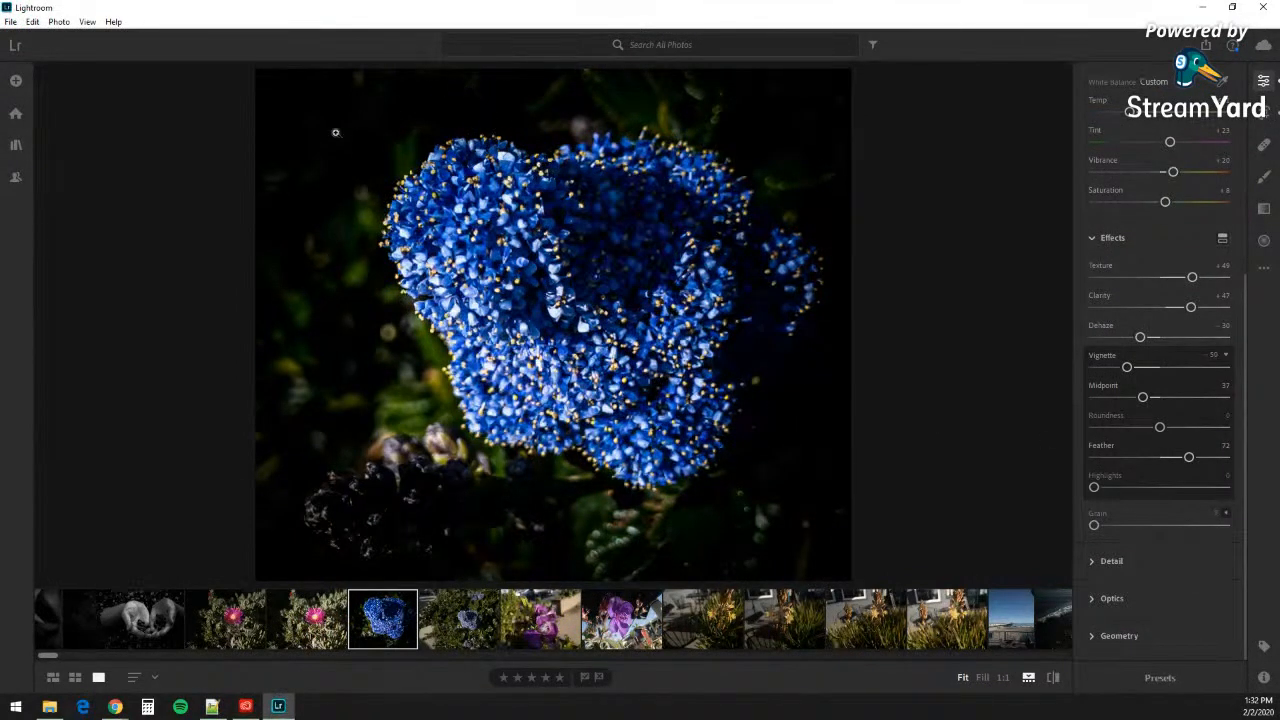
pyautogui.doubleClick(664, 353)
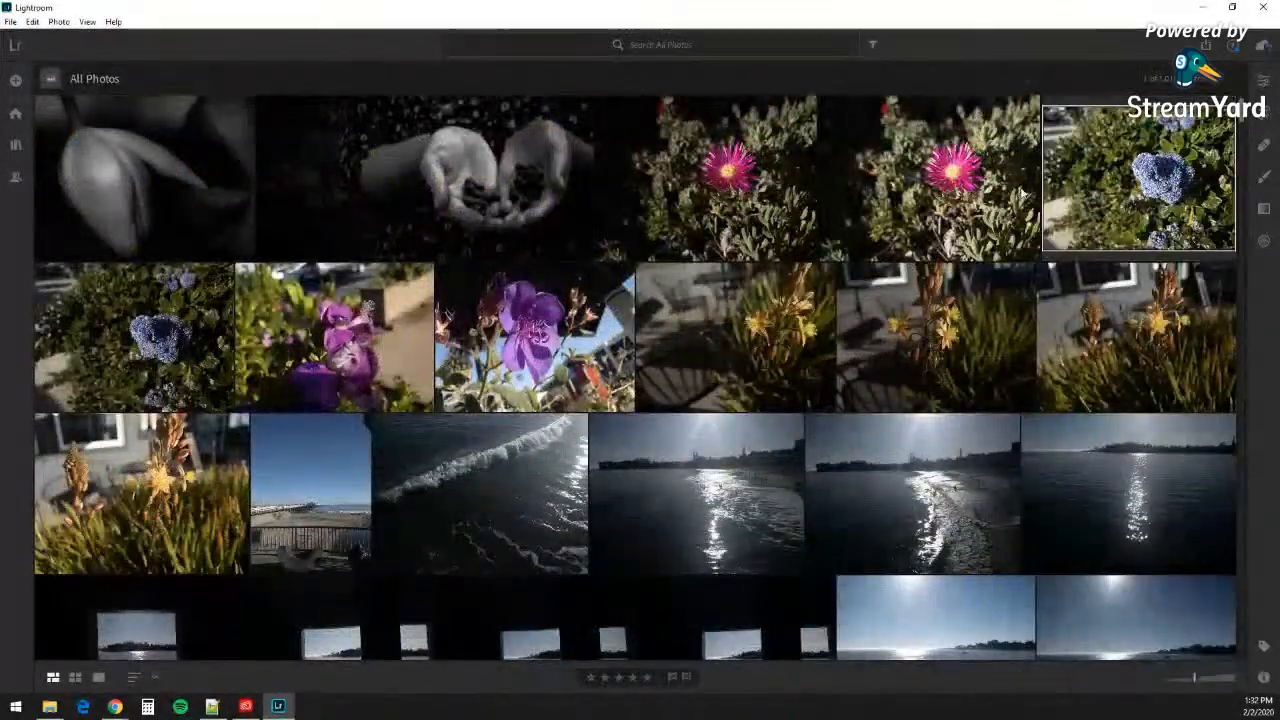
pyautogui.doubleClick(1120, 192)
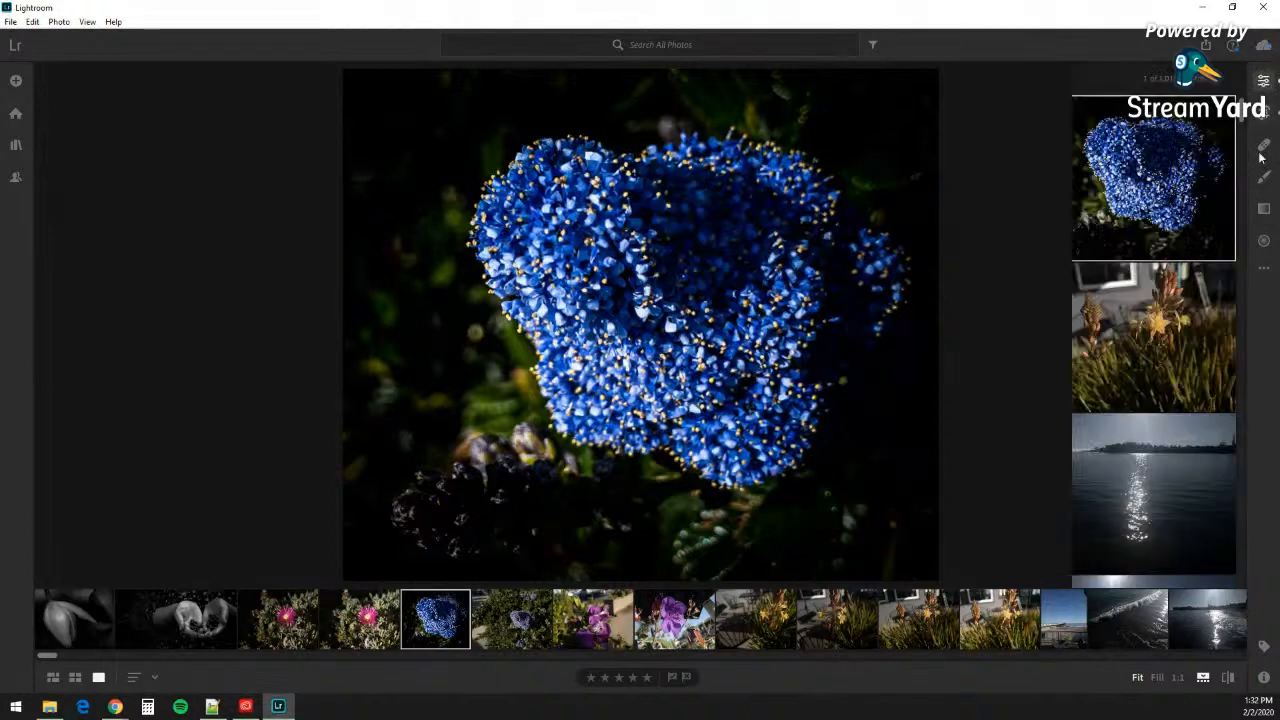
pyautogui.click(1263, 80)
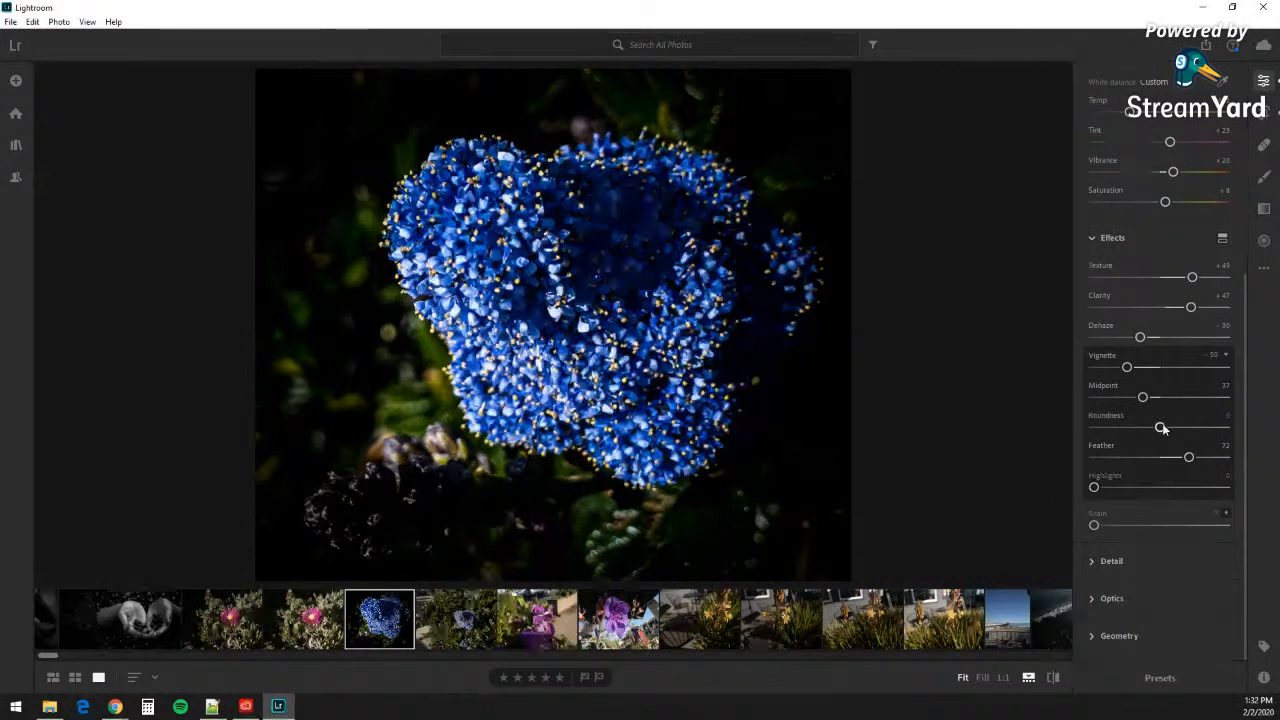
# Step: Set the vignette Roundness to about -45 and Highlights to 28
pyautogui.moveTo(1160, 427); pyautogui.dragTo(1137, 427)
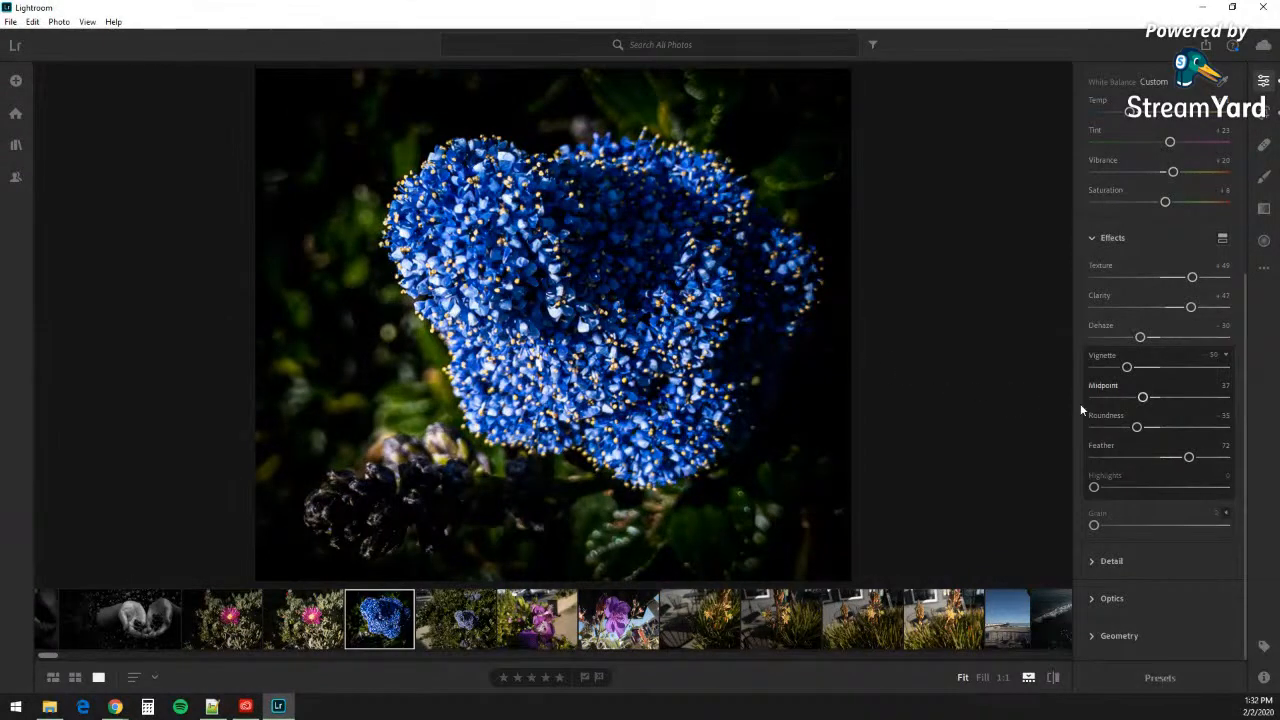
pyautogui.moveTo(1137, 428)
pyautogui.mouseDown()
pyautogui.moveTo(1080, 428)
pyautogui.moveTo(1146, 427)
pyautogui.moveTo(1130, 427)
pyautogui.mouseUp()
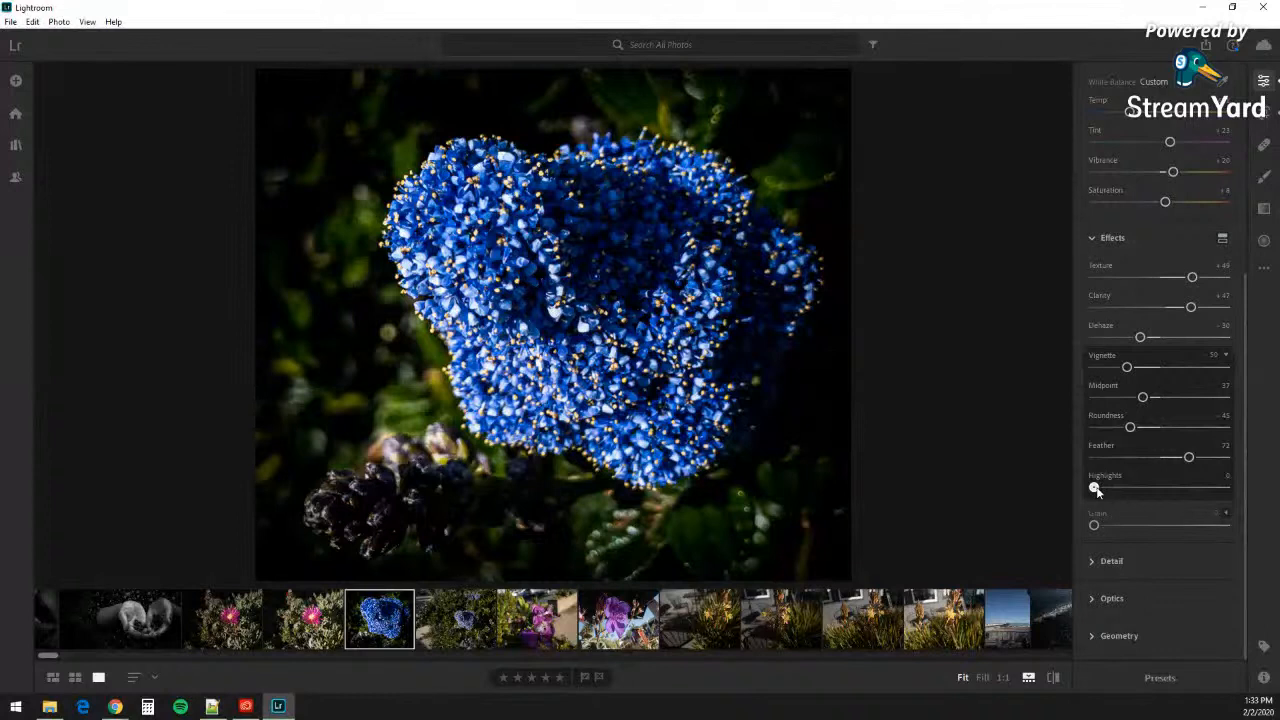
pyautogui.moveTo(1095, 488); pyautogui.dragTo(1134, 489)
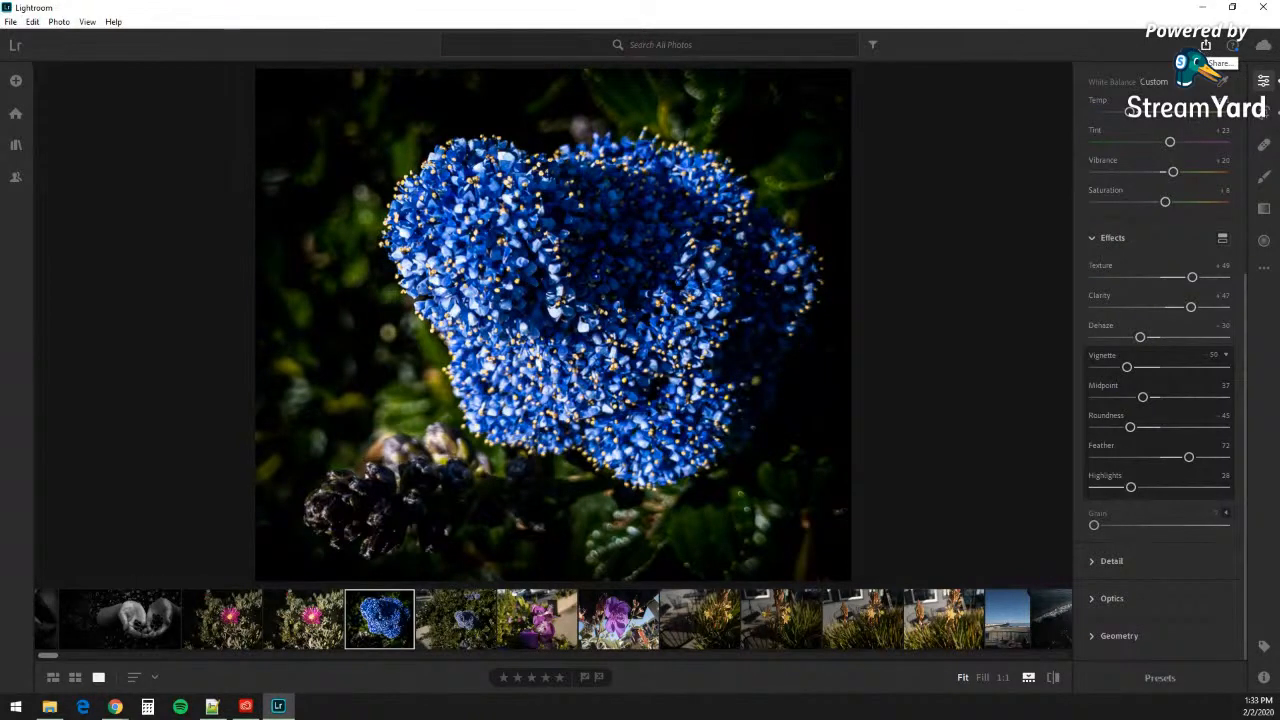
# Step: Open the Export settings and choose Full Size dimensions with 100% quality
pyautogui.click(1206, 46)
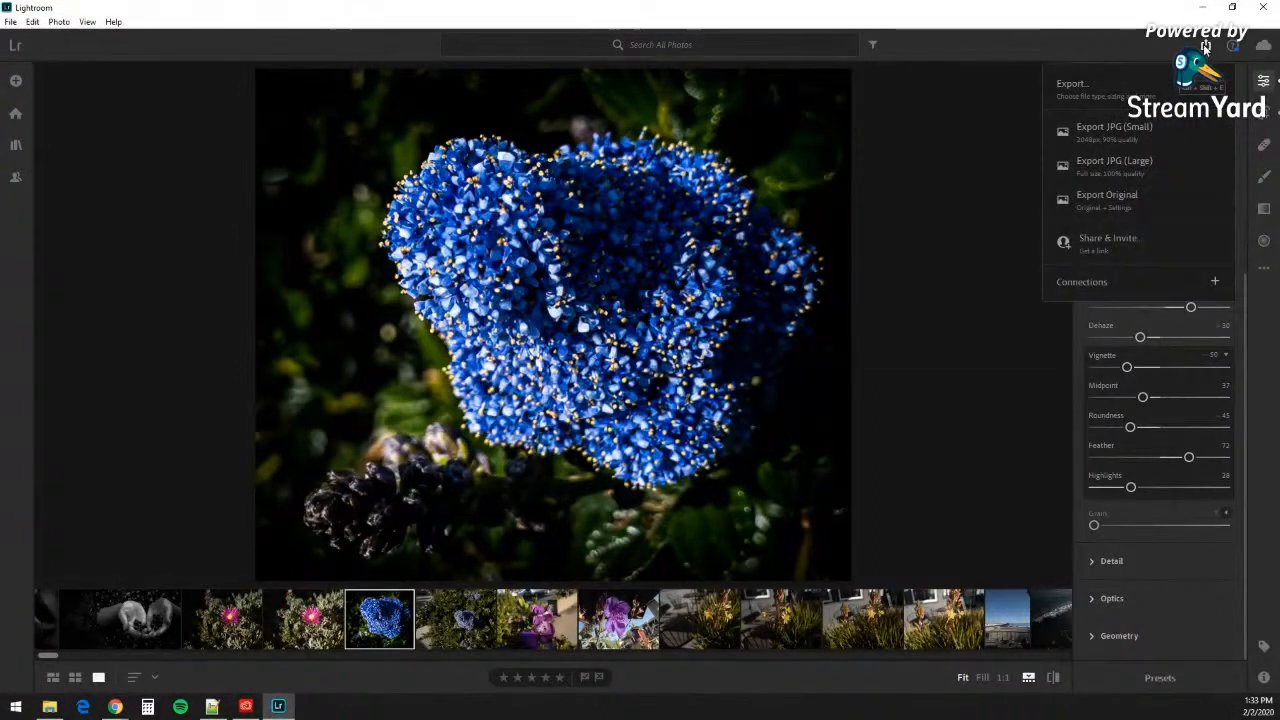
pyautogui.click(1110, 88)
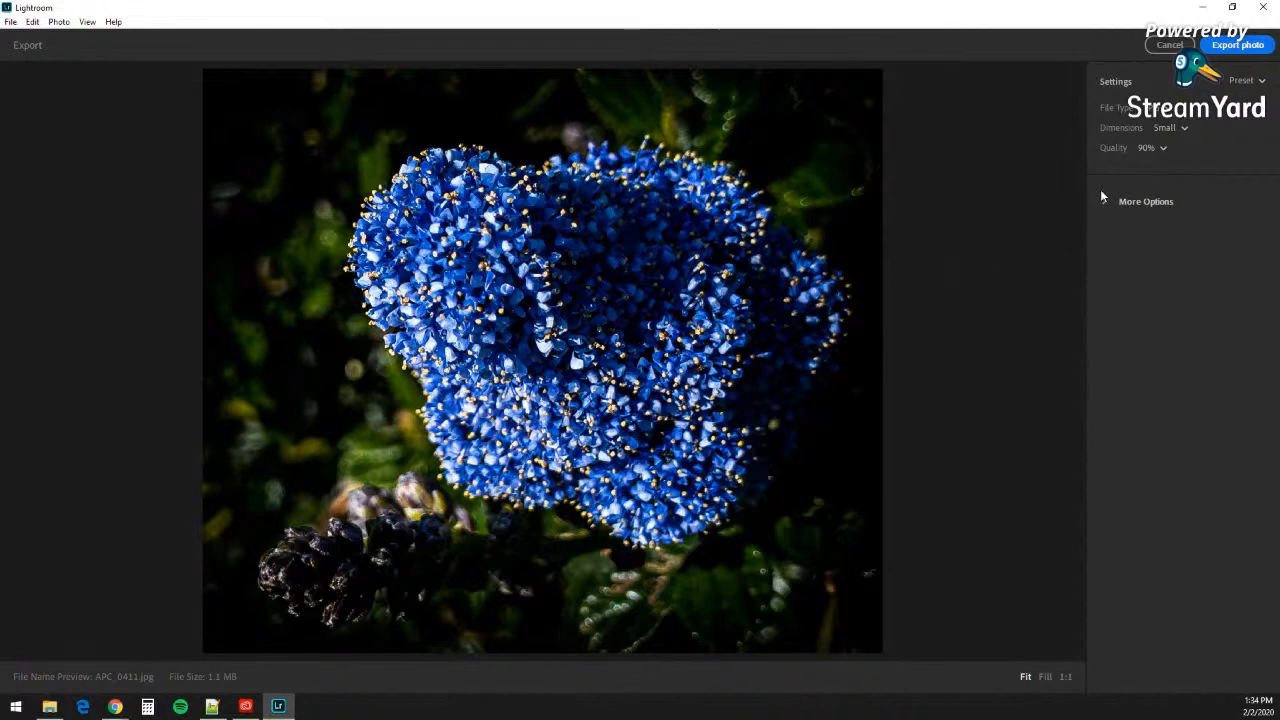
pyautogui.click(1184, 127)
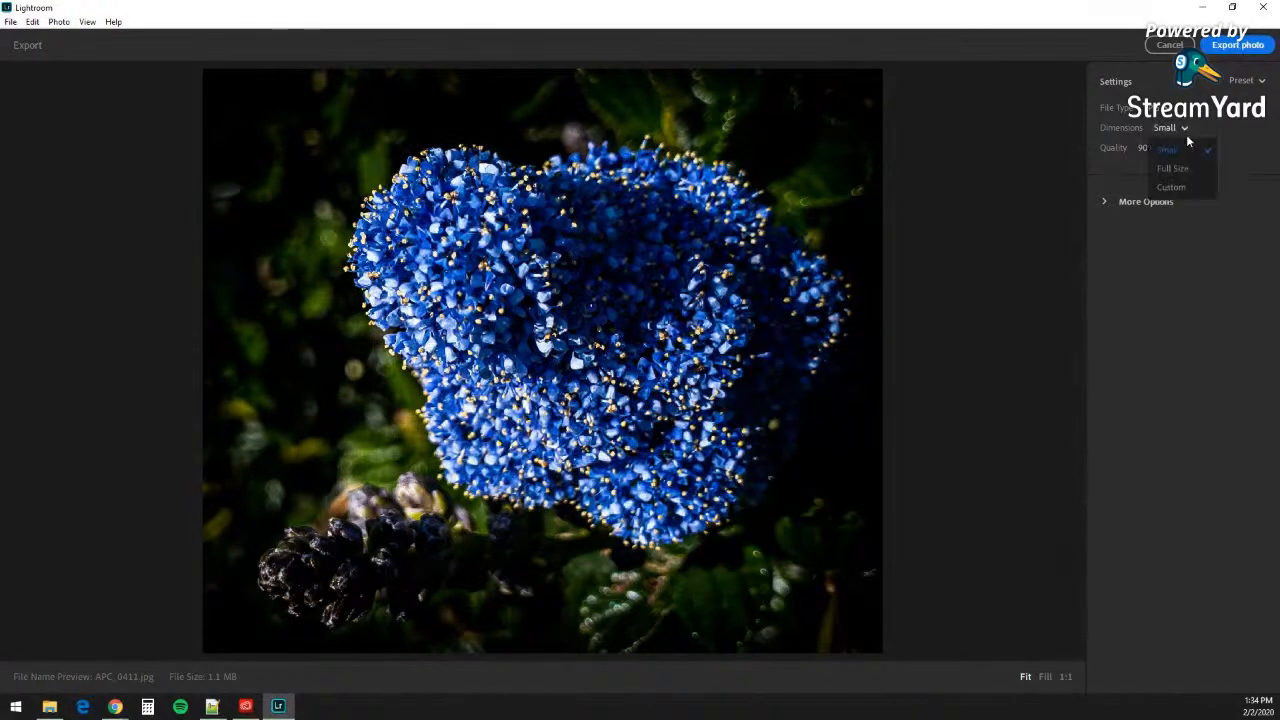
pyautogui.click(1178, 168)
pyautogui.click(1163, 148)
pyautogui.click(1160, 170)
pyautogui.click(1142, 201)
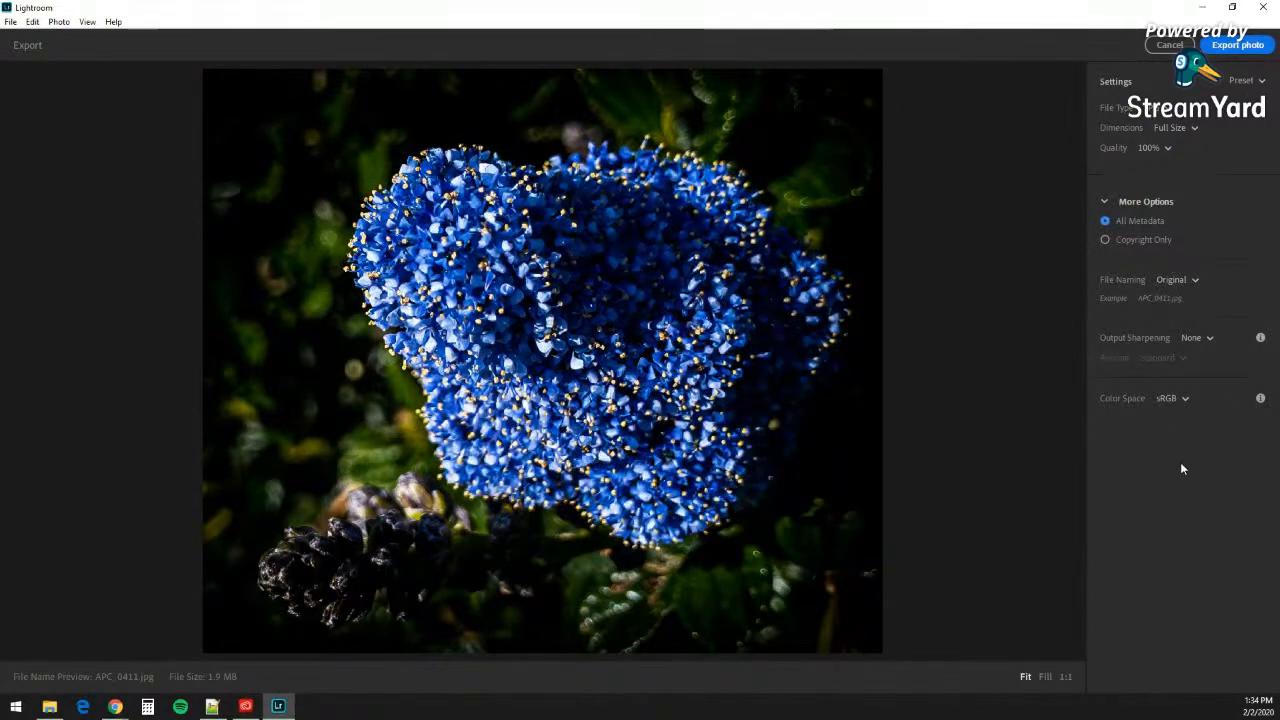
pyautogui.click(1107, 203)
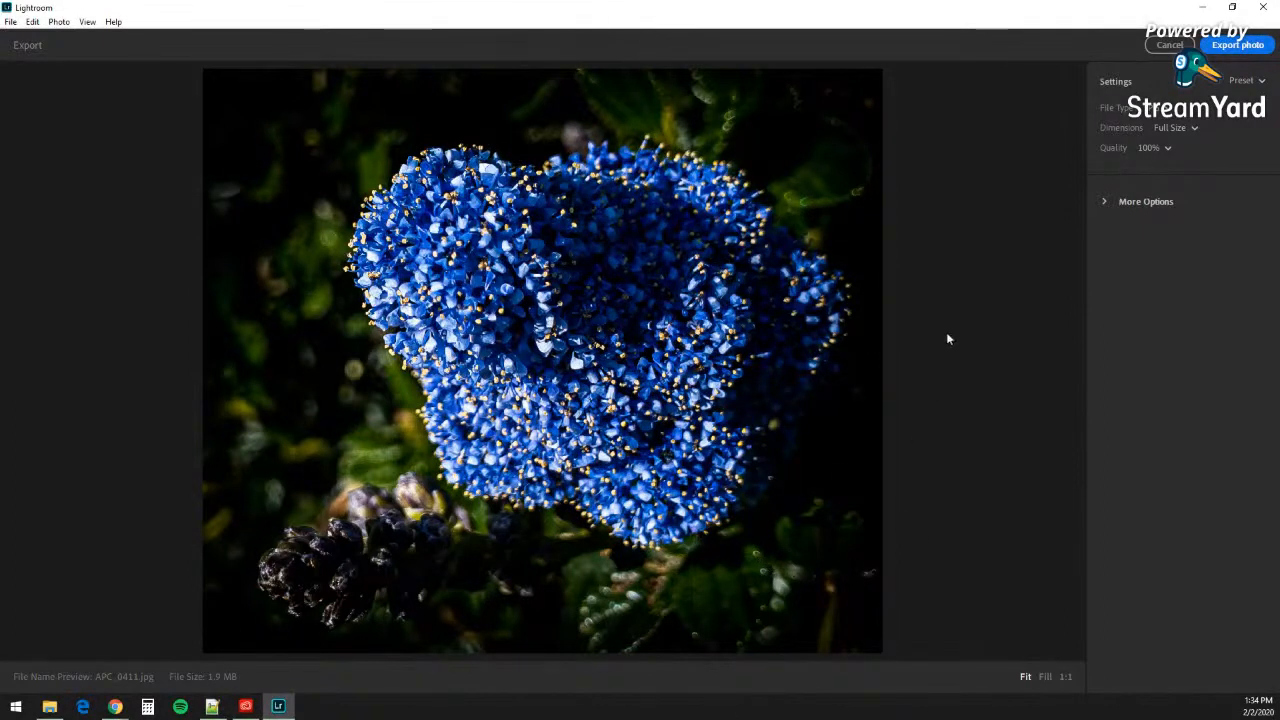
# Step: Export the blue flower photo into the Lightroom Saved Photos folder
pyautogui.click(1239, 46)
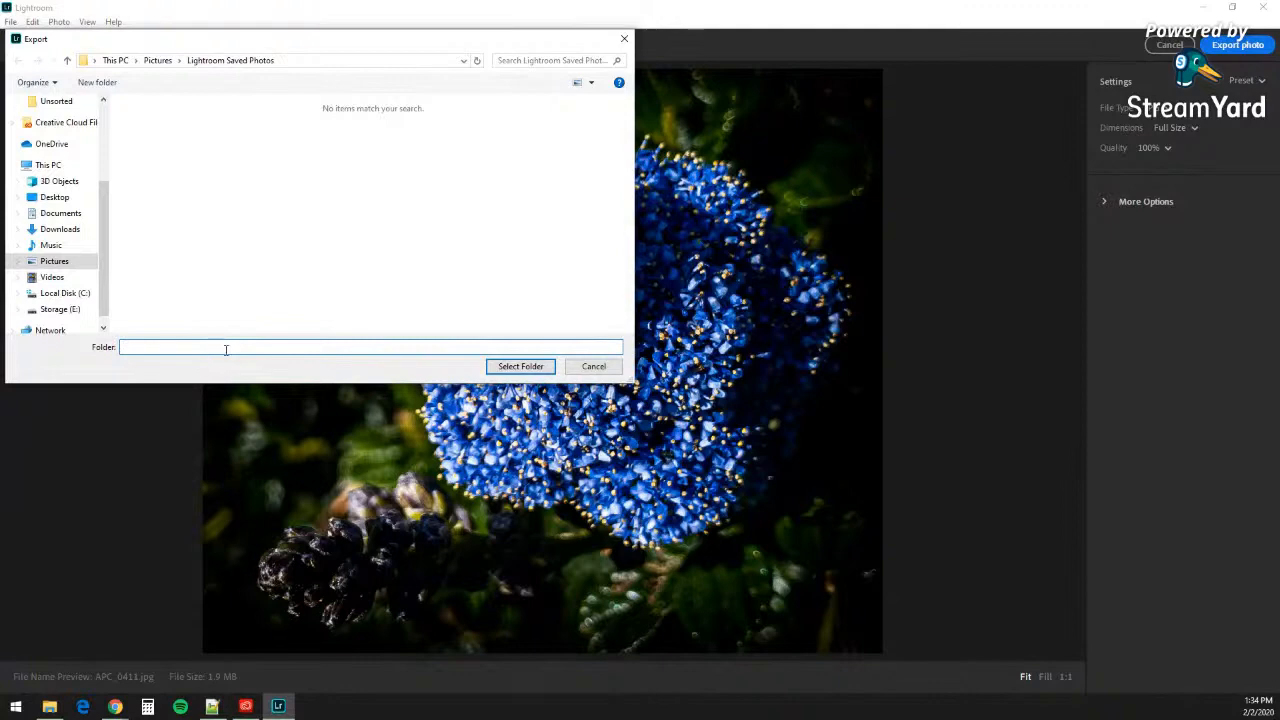
pyautogui.click(521, 366)
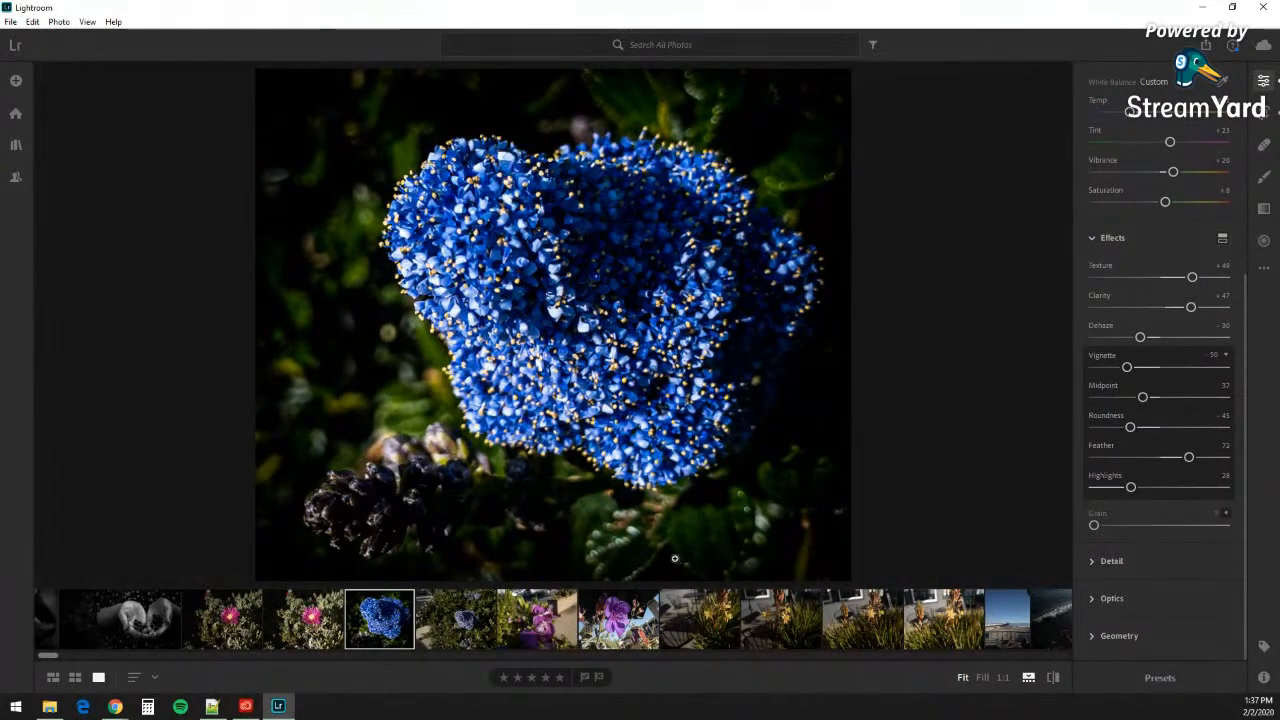
# Step: Scroll the filmstrip to the romanesco shots and open the unedited green romanesco photo
pyautogui.scroll(-5, 578, 632)
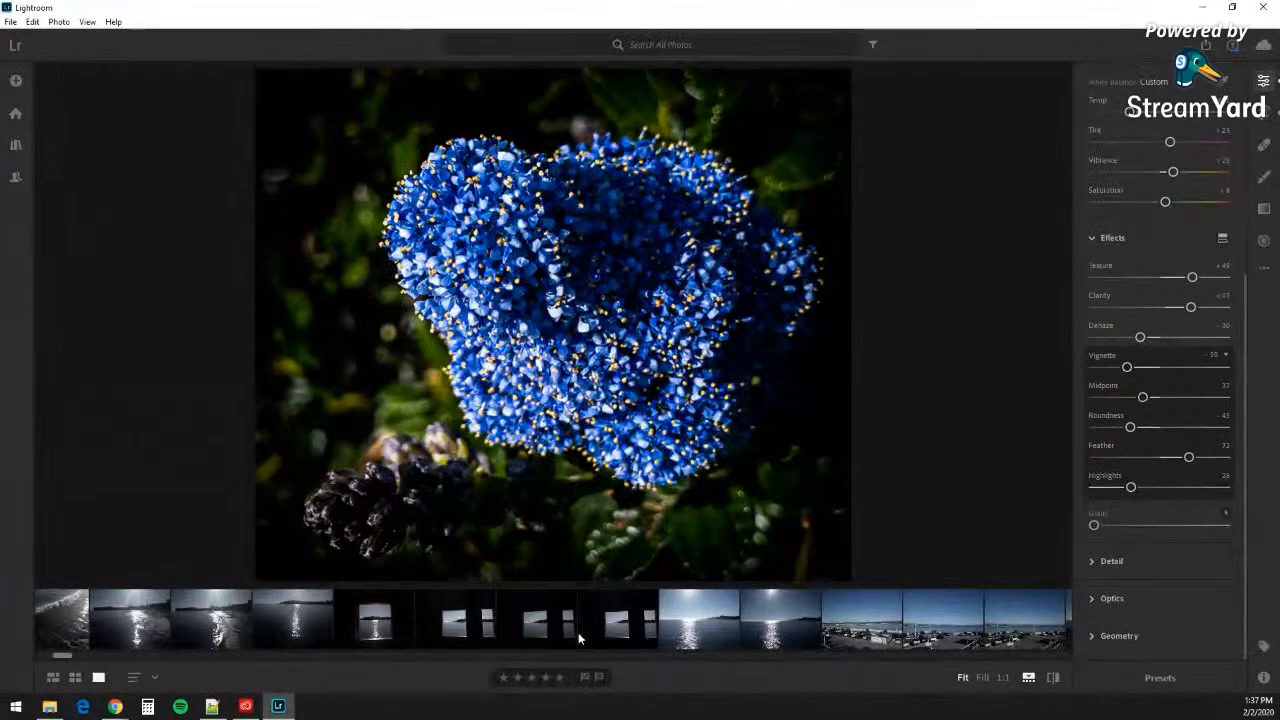
pyautogui.scroll(-10, 578, 632)
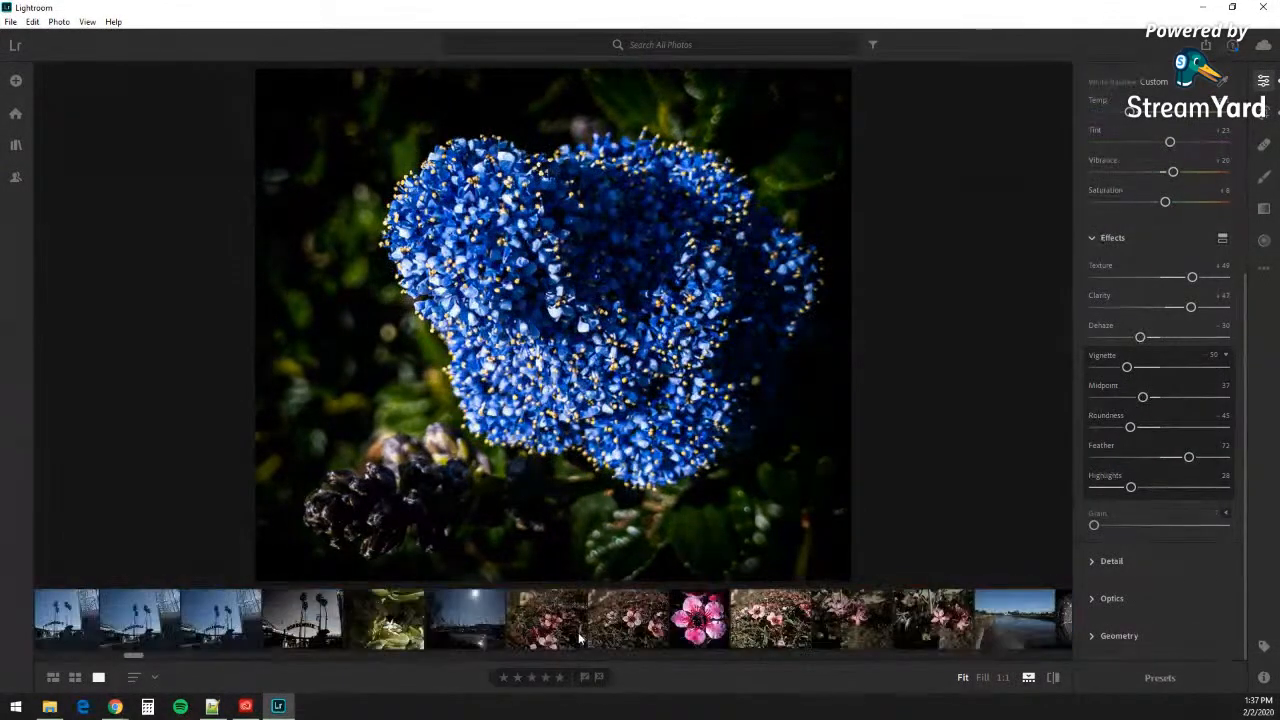
pyautogui.scroll(-12, 580, 631)
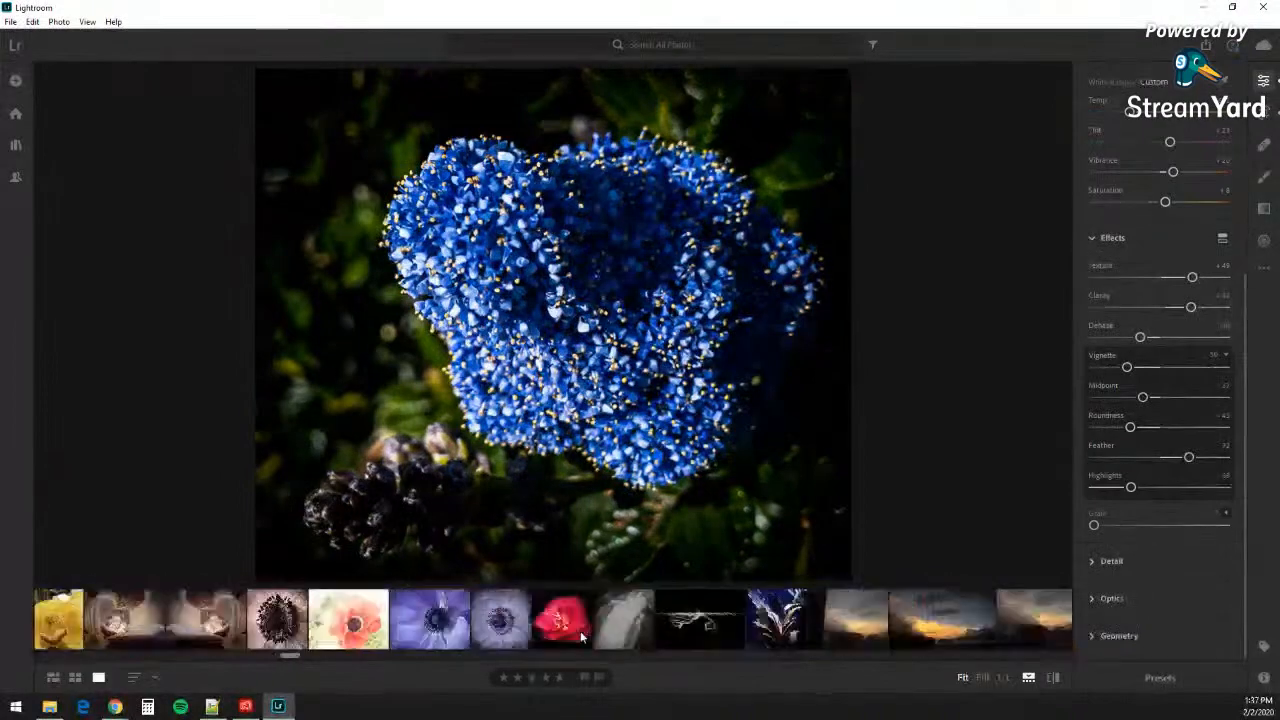
pyautogui.scroll(10, 580, 636)
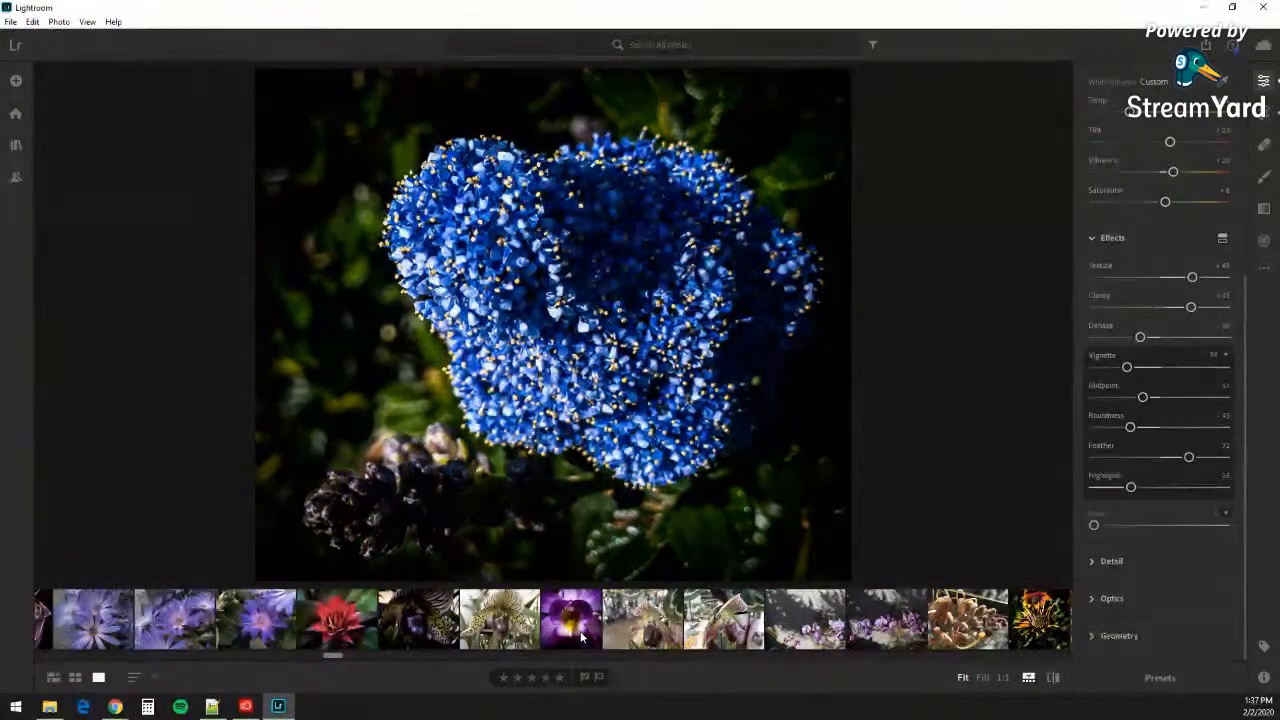
pyautogui.scroll(4, 580, 631)
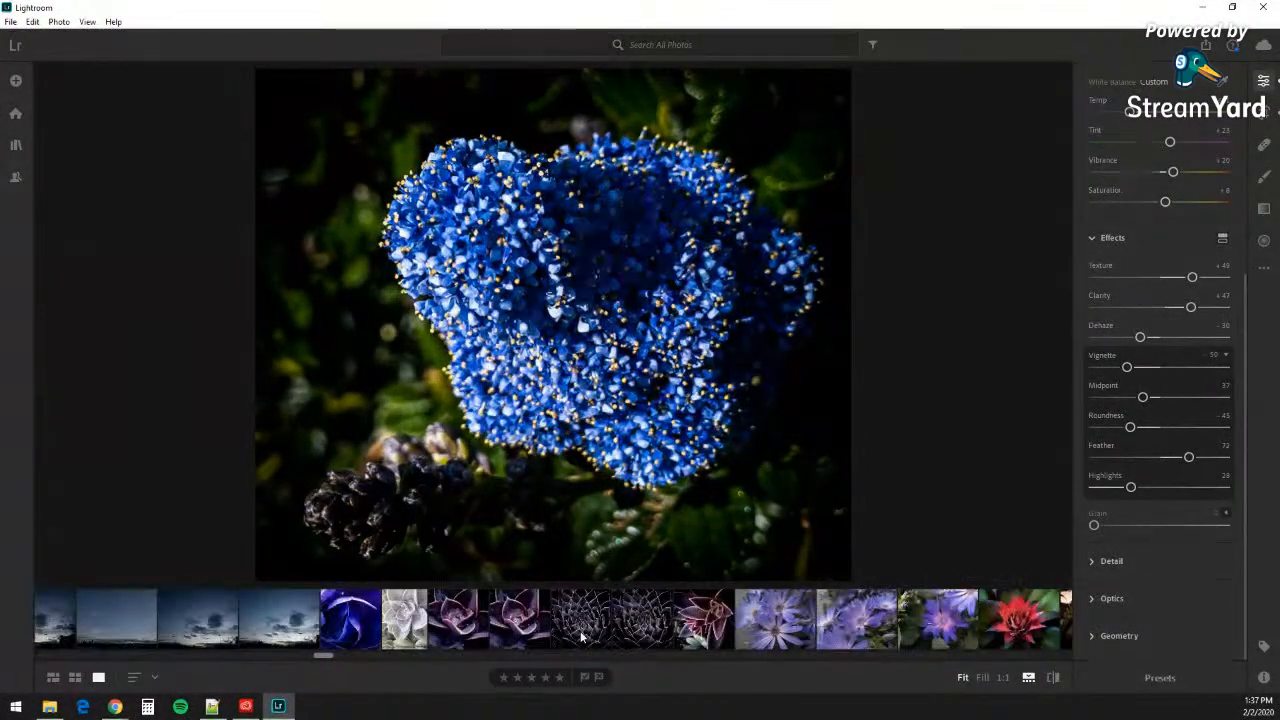
pyautogui.scroll(-5, 580, 631)
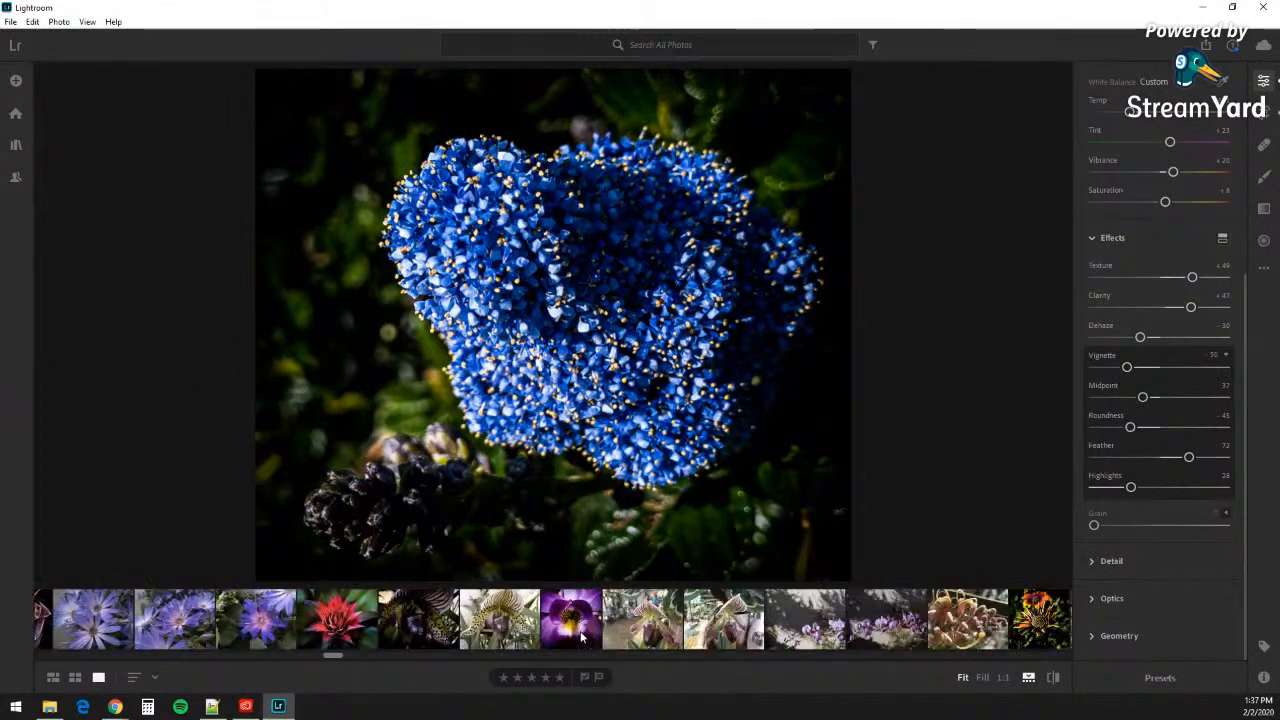
pyautogui.scroll(-3, 710, 632)
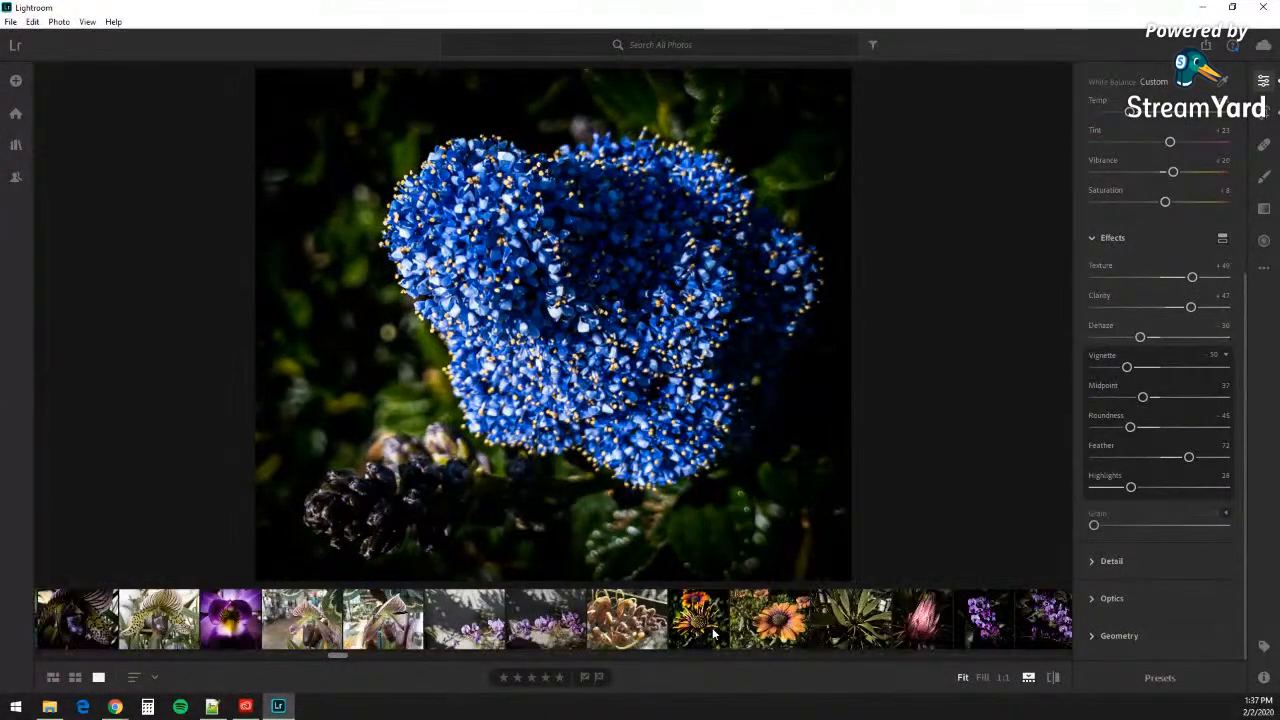
pyautogui.scroll(-6, 712, 632)
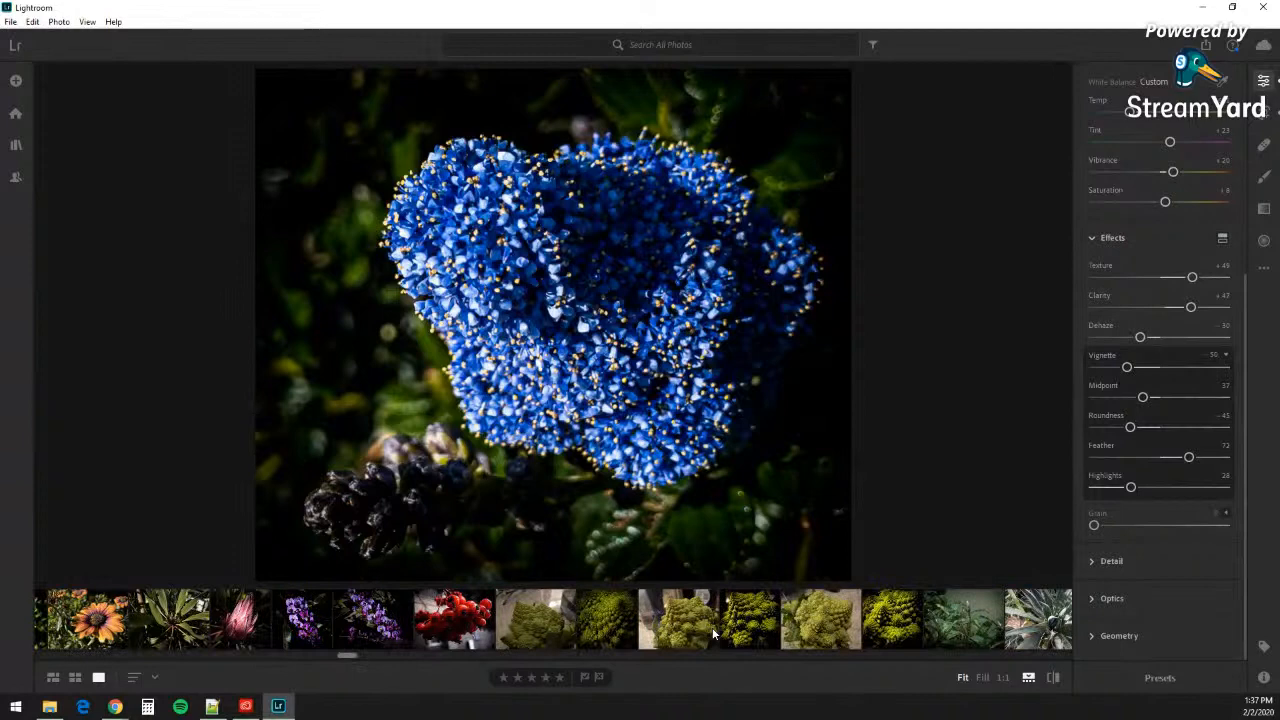
pyautogui.click(699, 627)
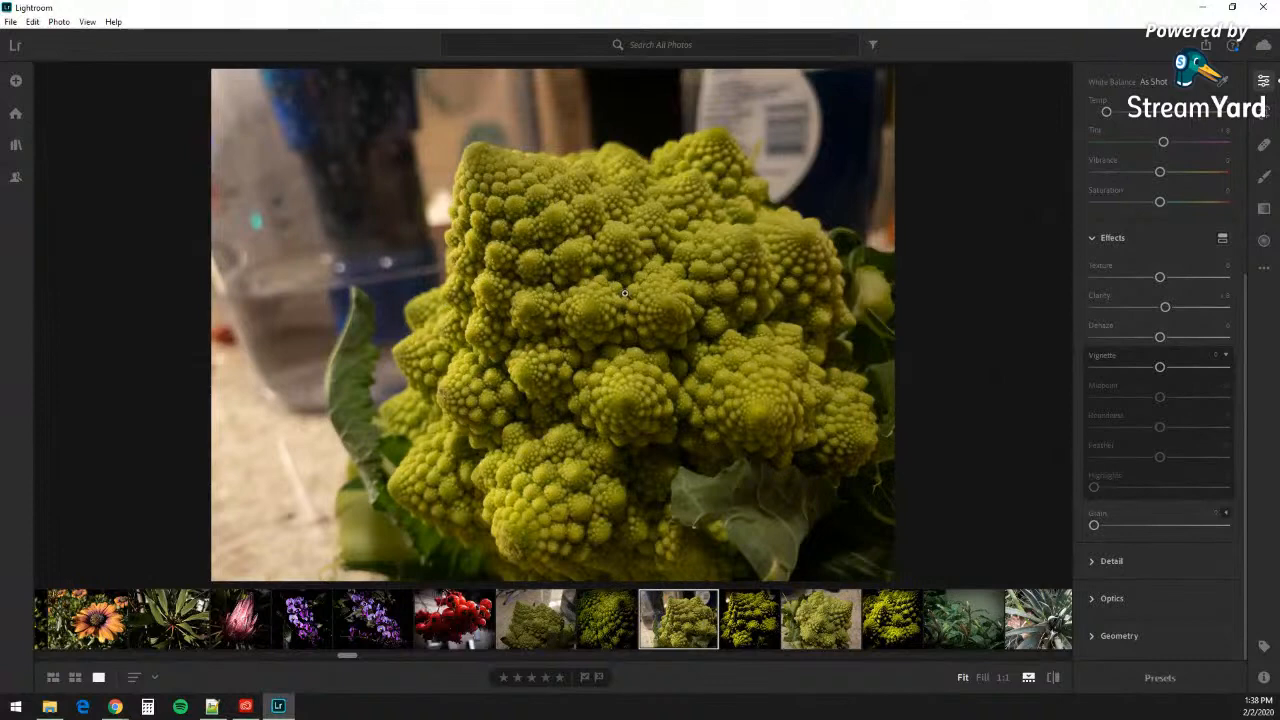
# Step: Switch to the neighbouring romanesco edit with the -51 vignette and Feather 75
pyautogui.click(763, 623)
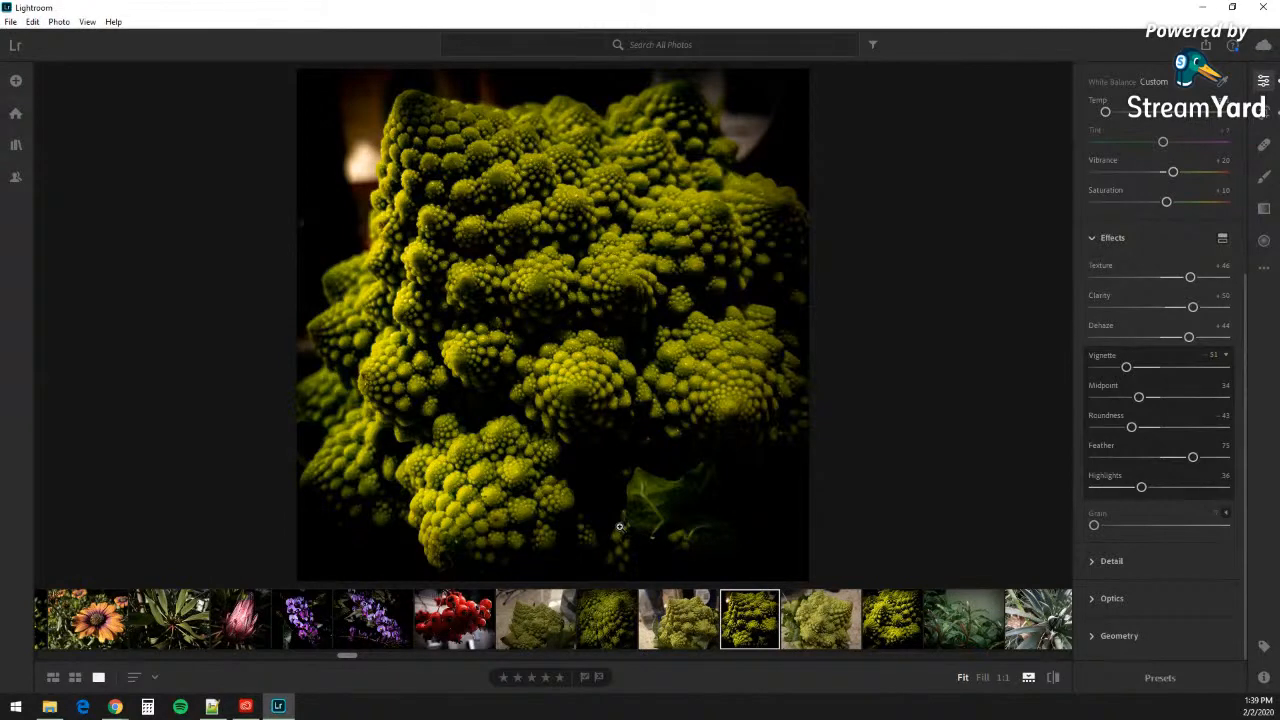
# Step: Scroll the filmstrip to the orchids and open the plain white orchid photo
pyautogui.scroll(-5, 923, 621)
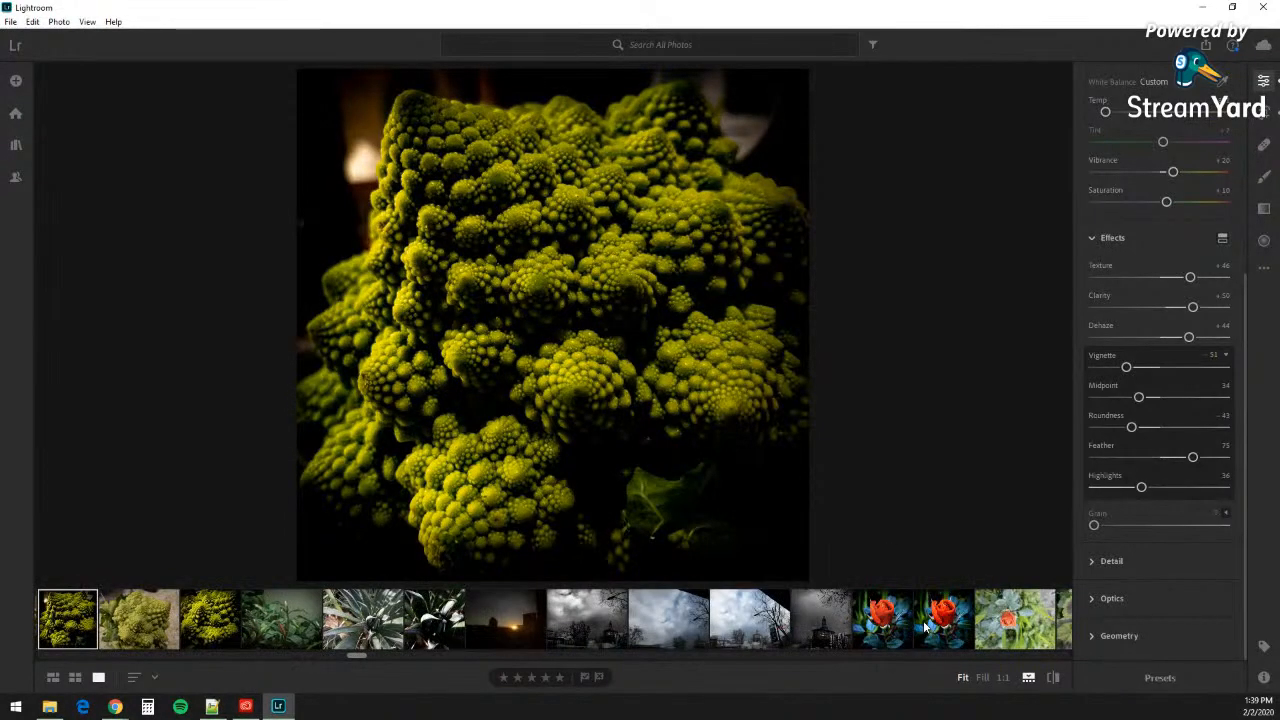
pyautogui.scroll(-8, 925, 627)
pyautogui.scroll(-5, 925, 627)
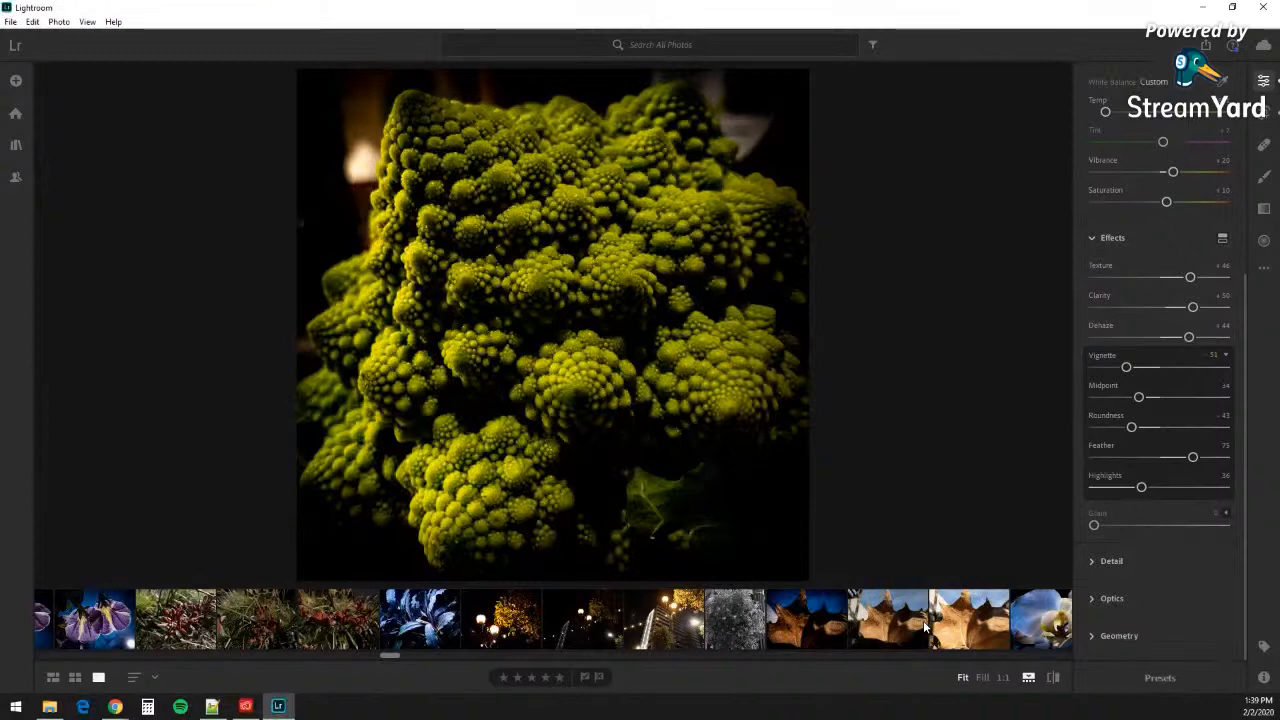
pyautogui.scroll(-4, 923, 620)
pyautogui.scroll(-4, 925, 627)
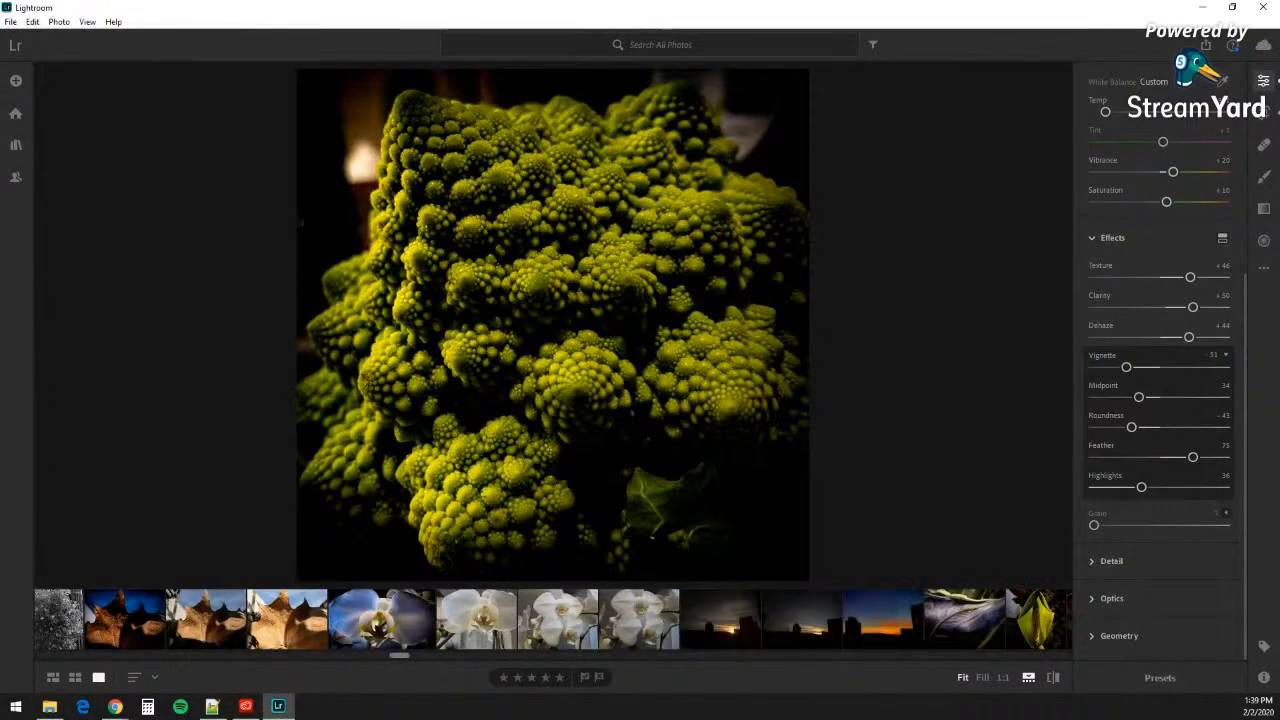
pyautogui.click(484, 607)
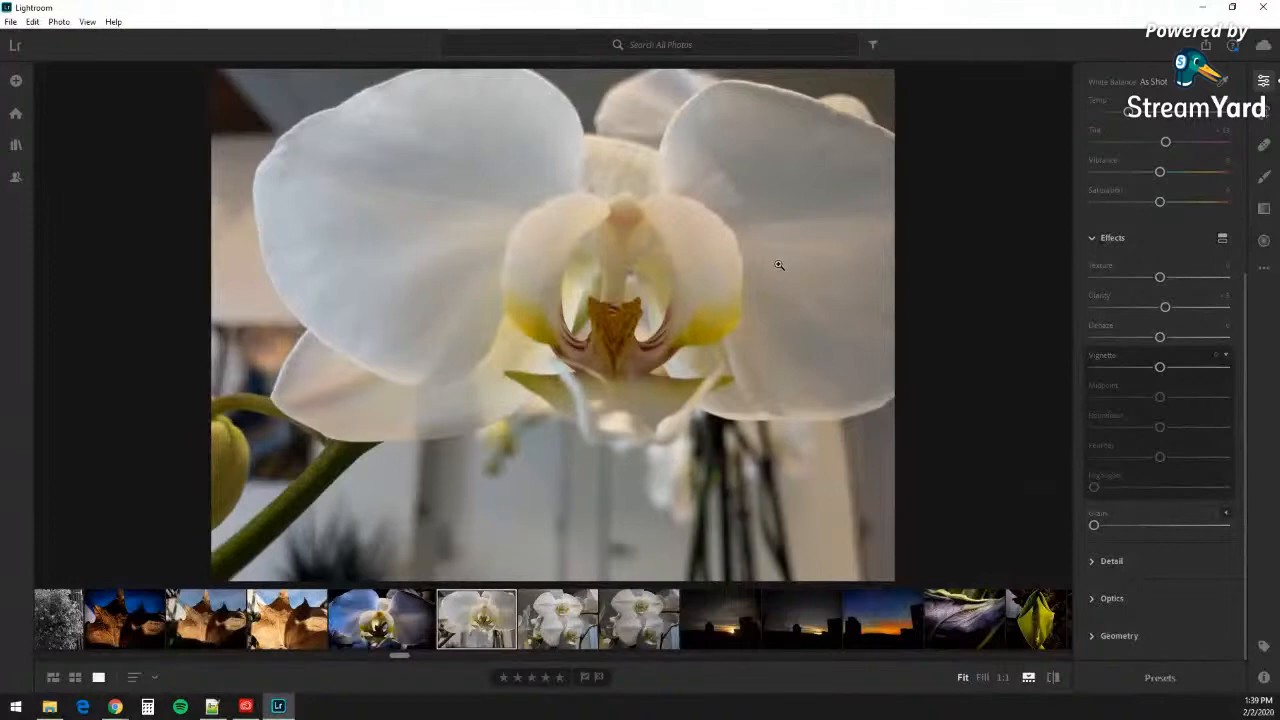
# Step: Toggle between the white orchid and its blue-toned edit, ending on the edit
pyautogui.click(407, 640)
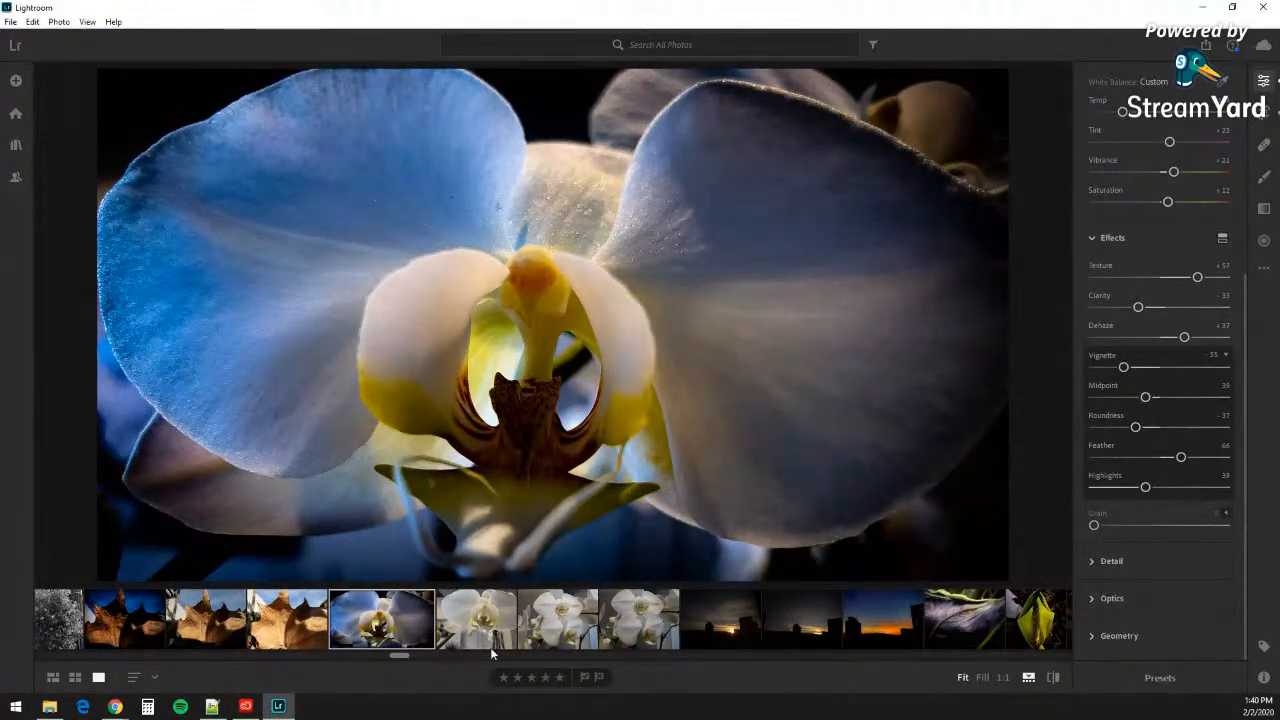
pyautogui.click(460, 615)
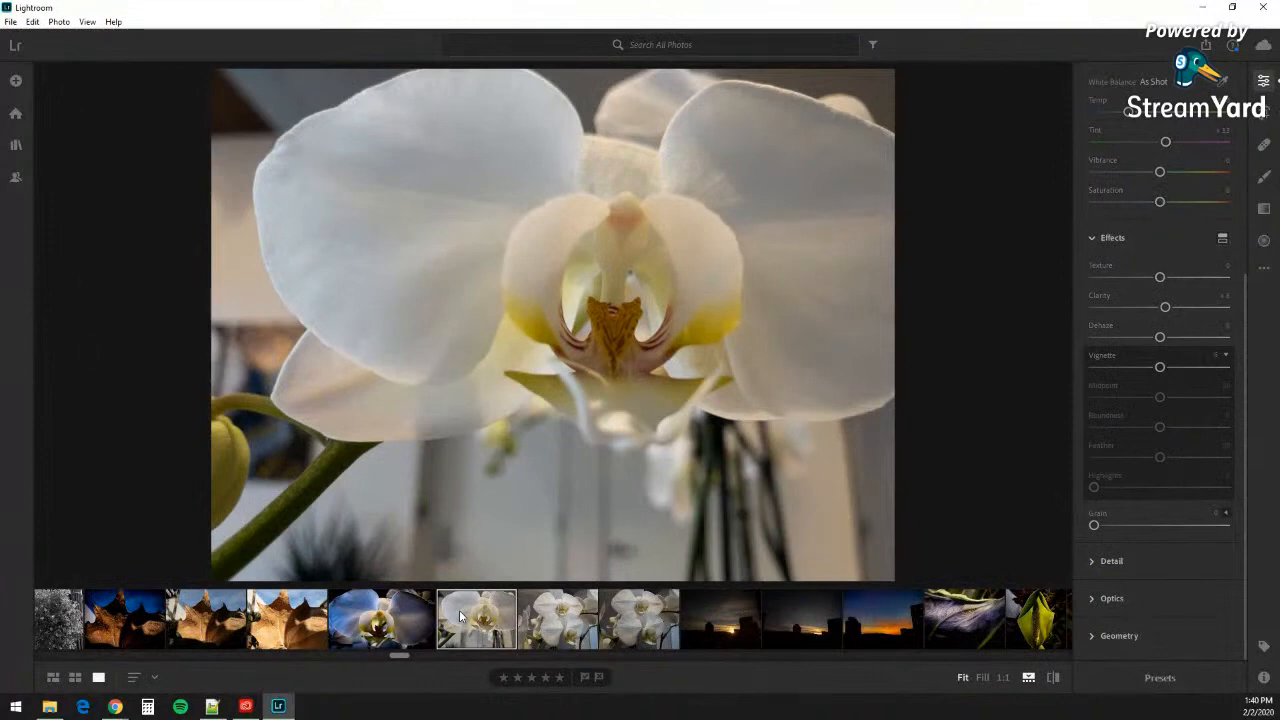
pyautogui.click(397, 614)
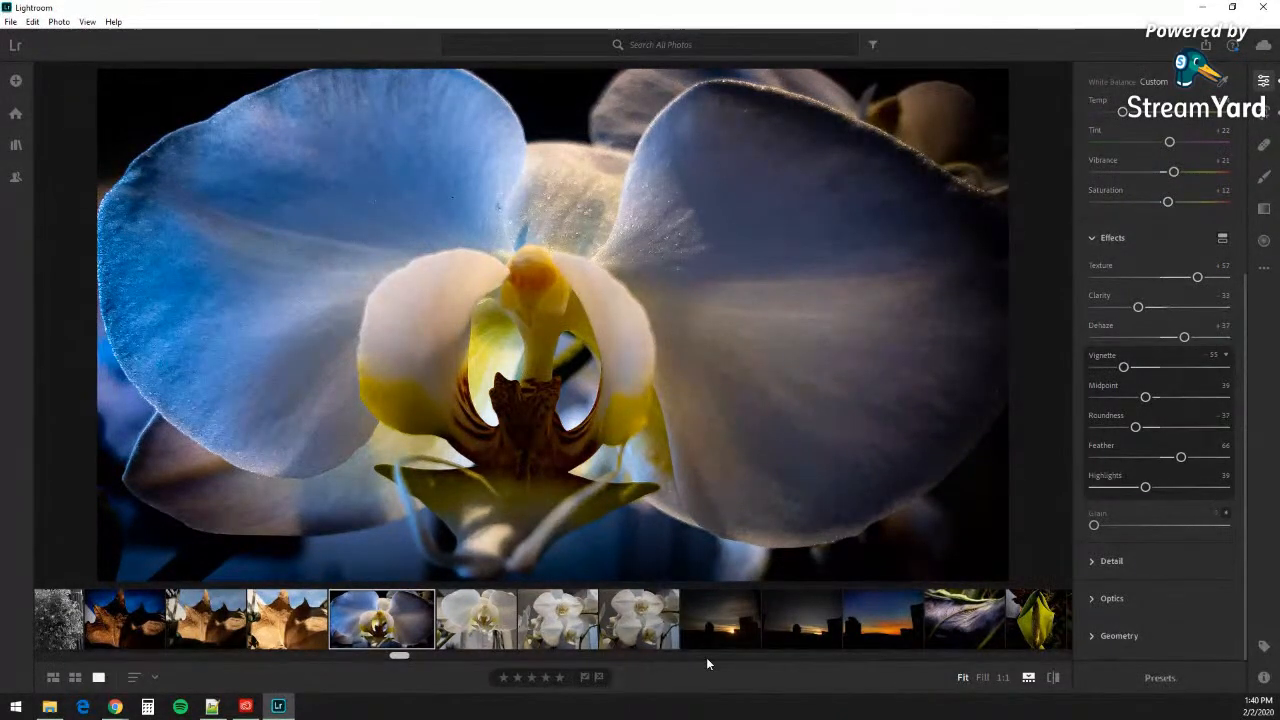
# Step: Flip between the dim unedited sunset skylines and the orange-and-blue edit, ending on the edit
pyautogui.click(868, 631)
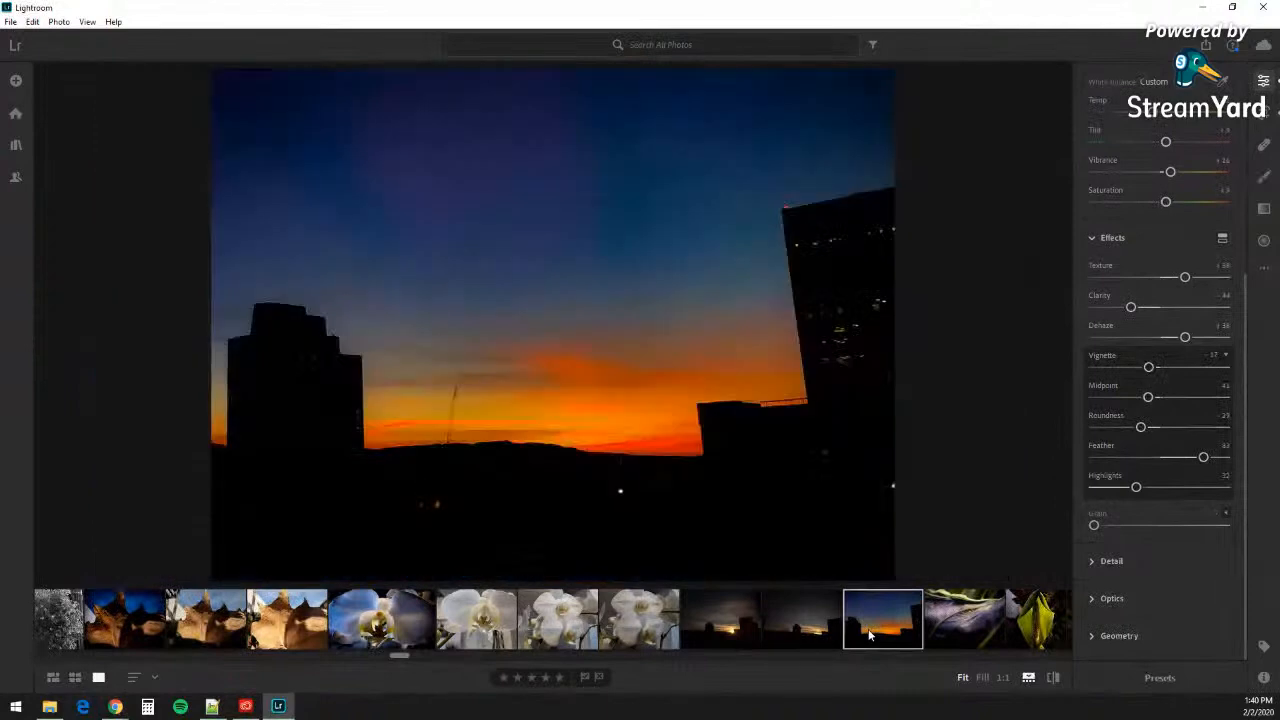
pyautogui.click(802, 638)
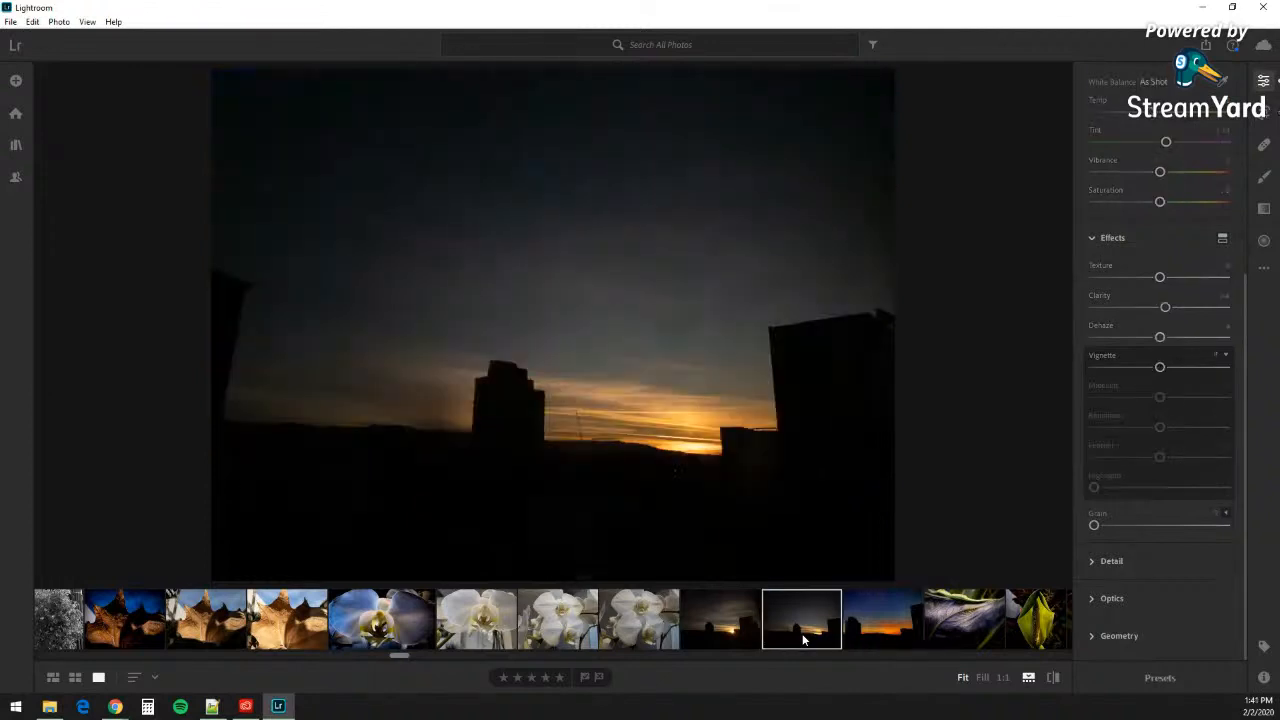
pyautogui.click(888, 638)
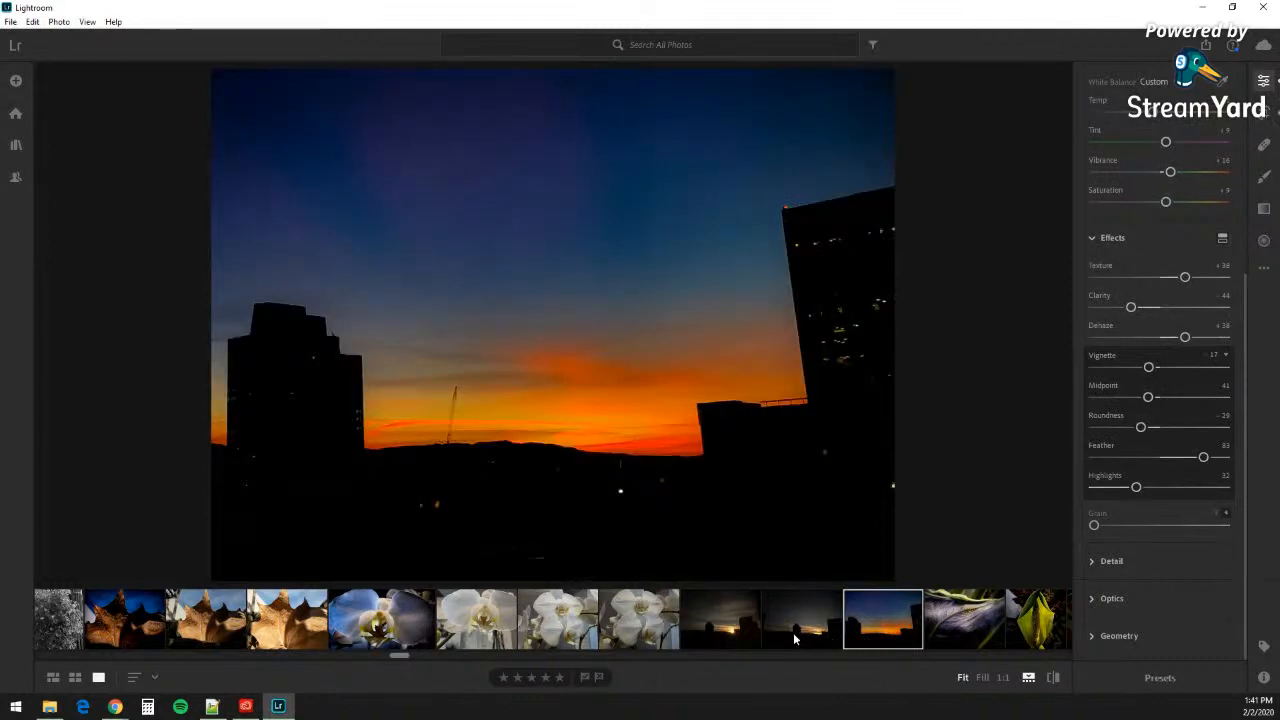
pyautogui.click(794, 636)
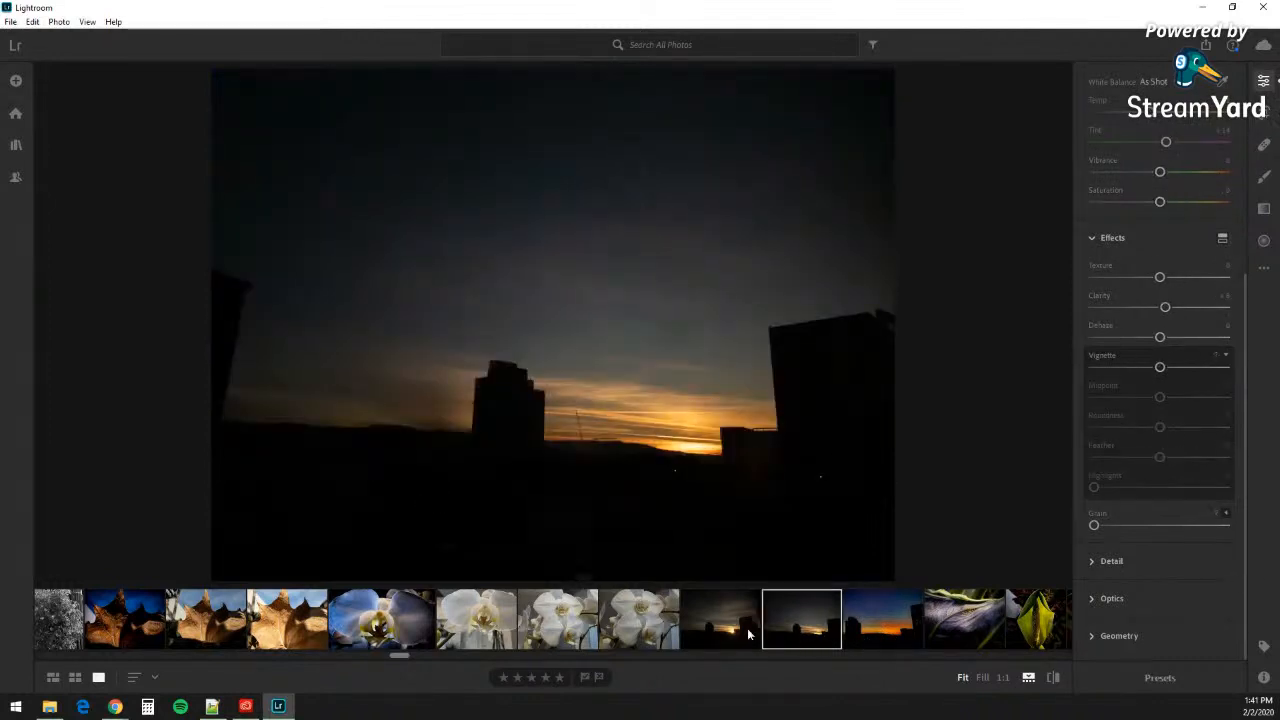
pyautogui.click(748, 634)
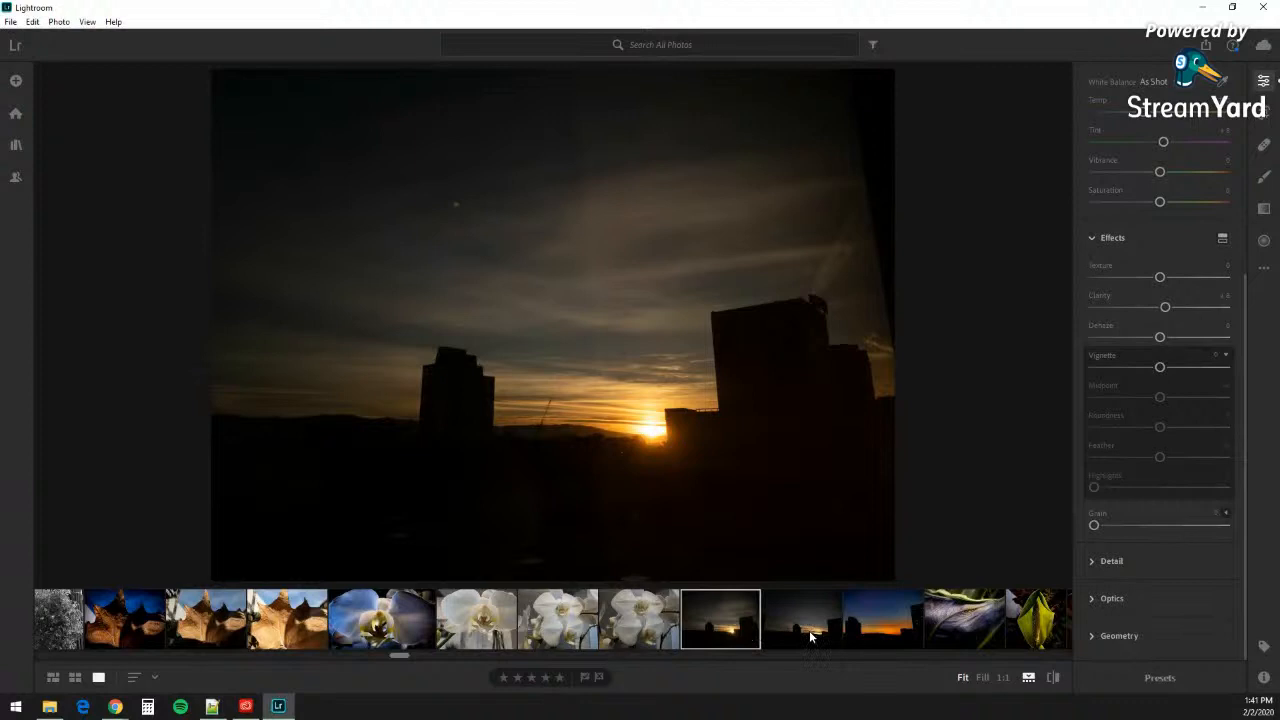
pyautogui.click(794, 635)
pyautogui.click(914, 635)
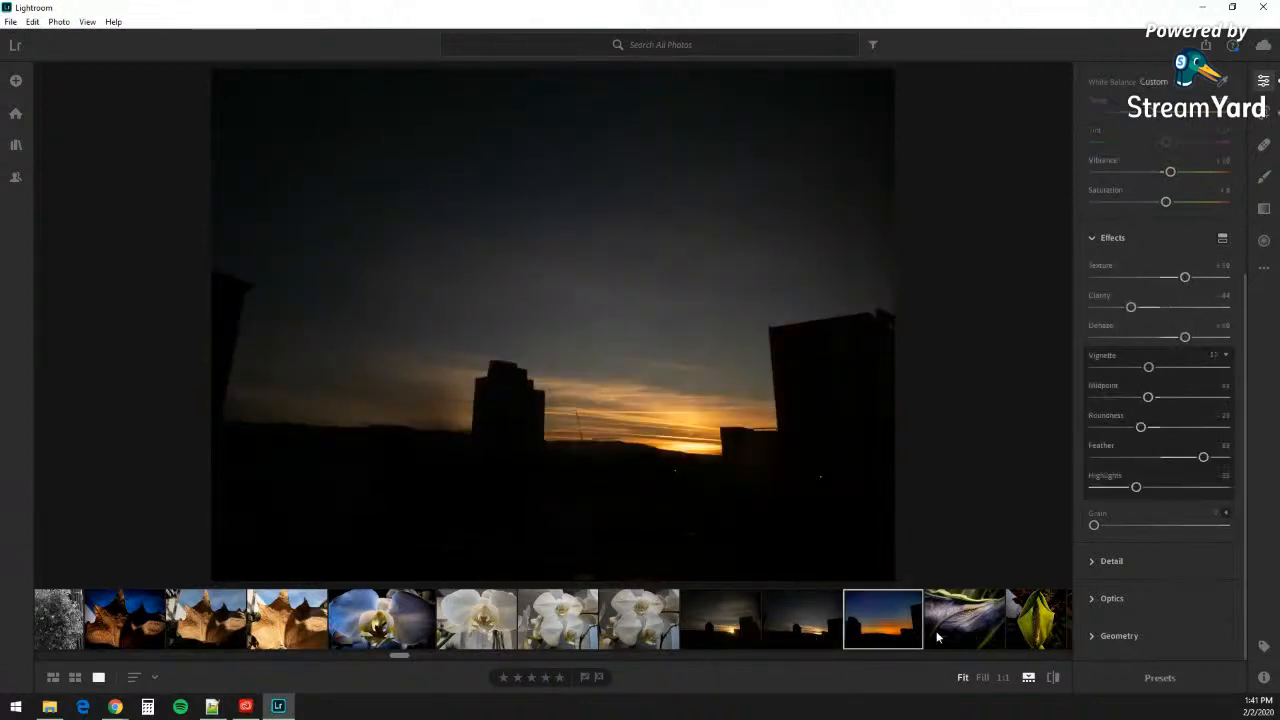
# Step: Browse the filmstrip through the several white orchid shots
pyautogui.scroll(-10, 940, 630)
pyautogui.scroll(-3, 957, 635)
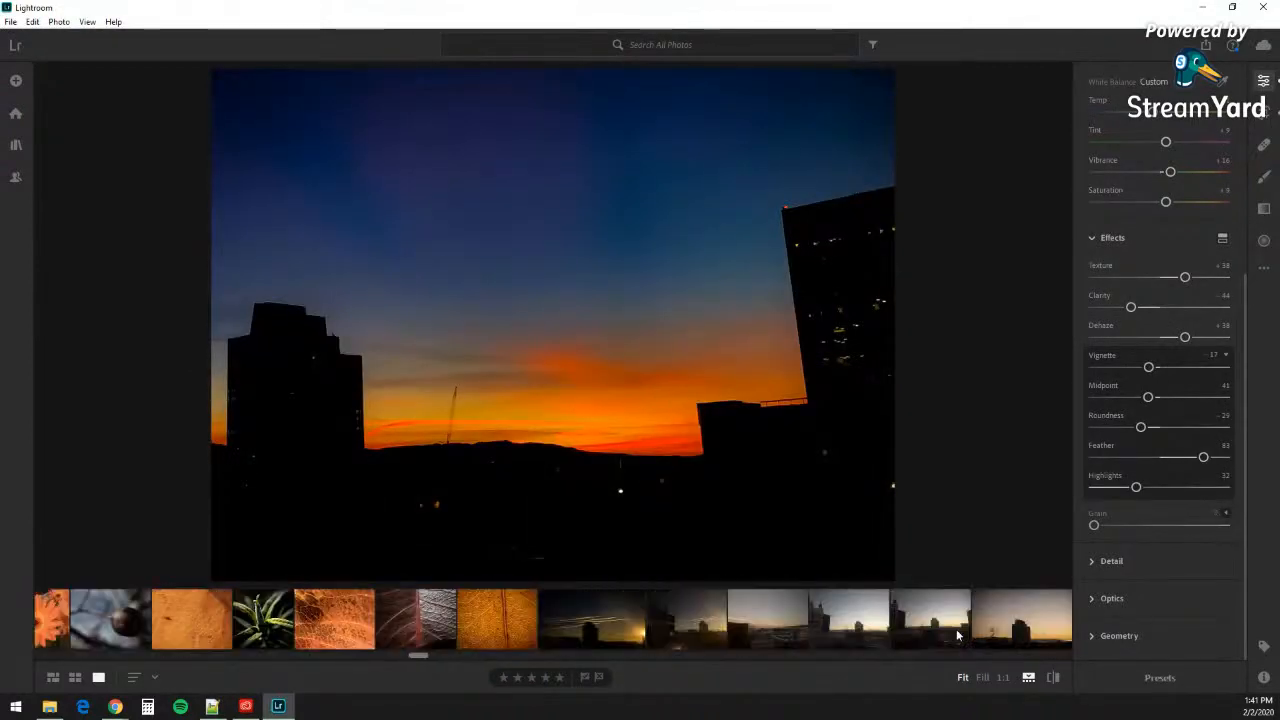
pyautogui.scroll(-5, 956, 635)
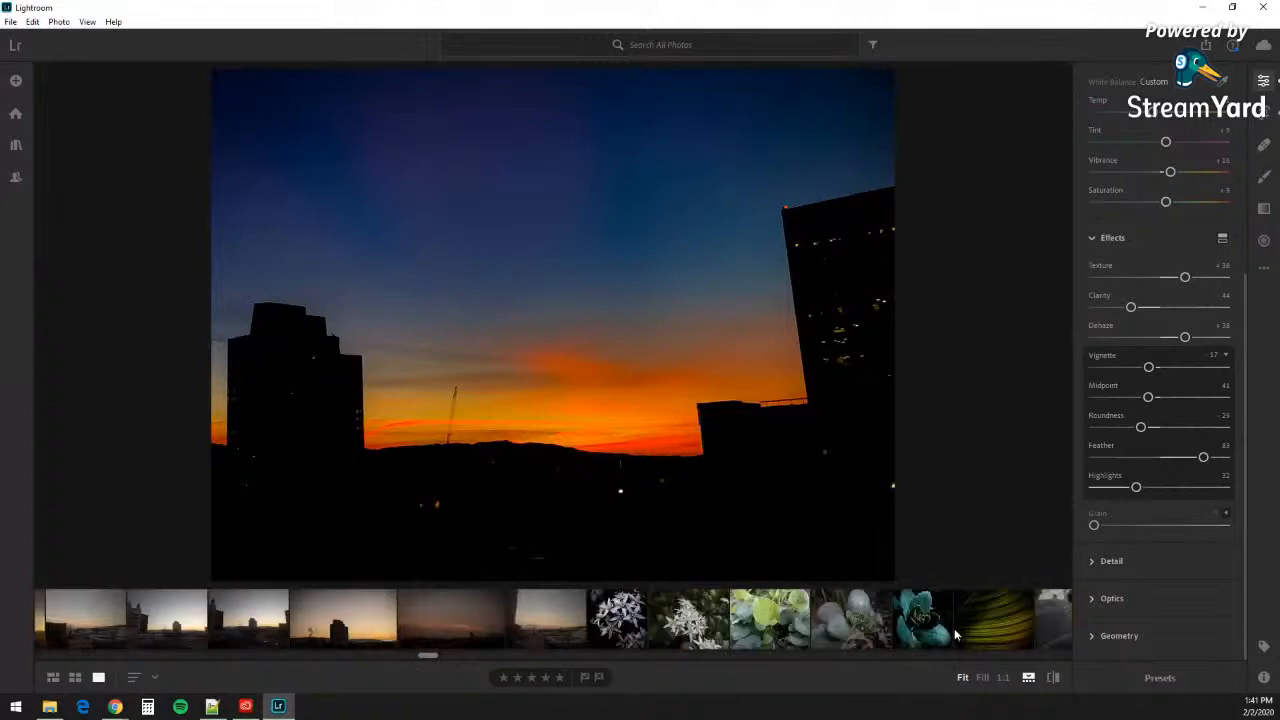
pyautogui.scroll(-3, 954, 628)
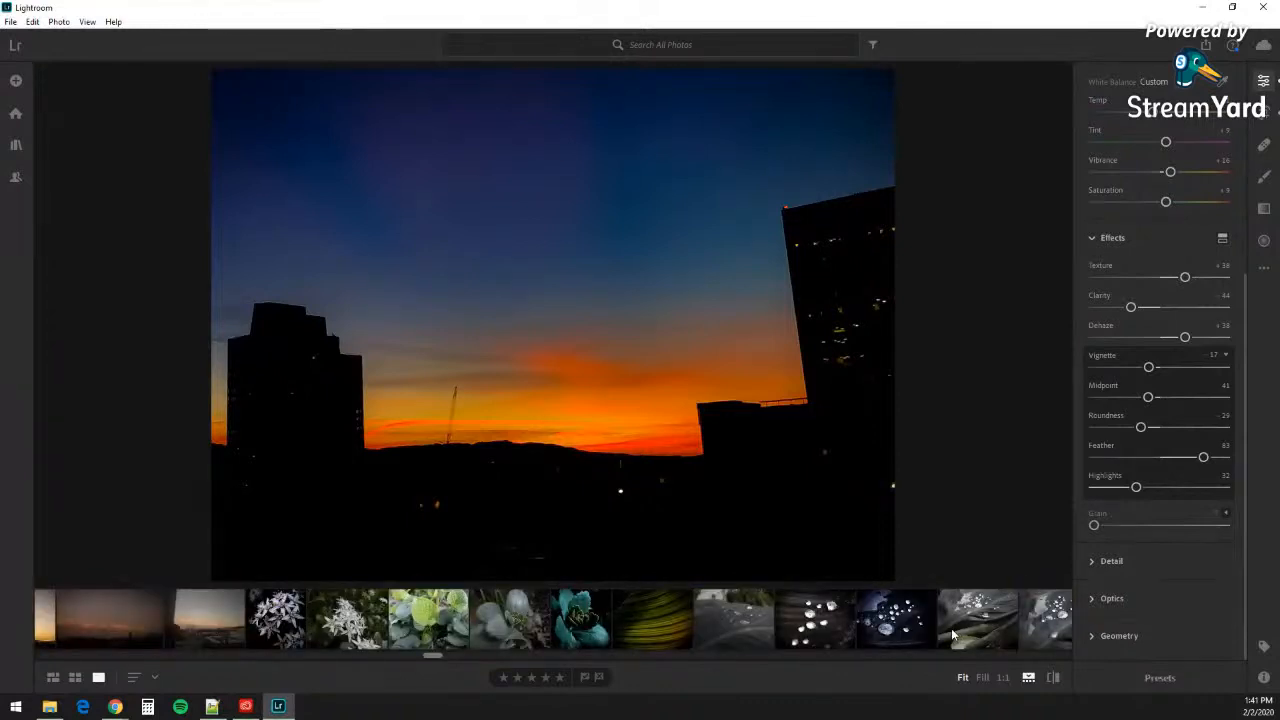
pyautogui.scroll(12, 952, 635)
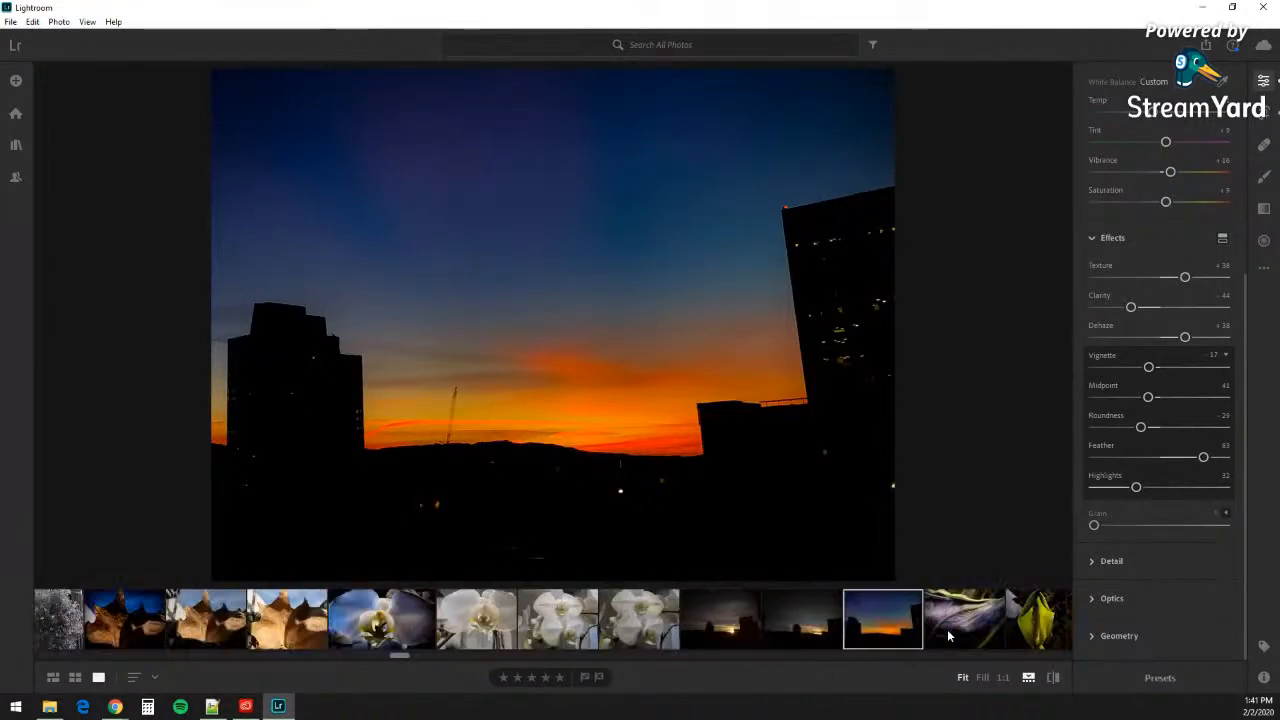
pyautogui.scroll(10, 946, 636)
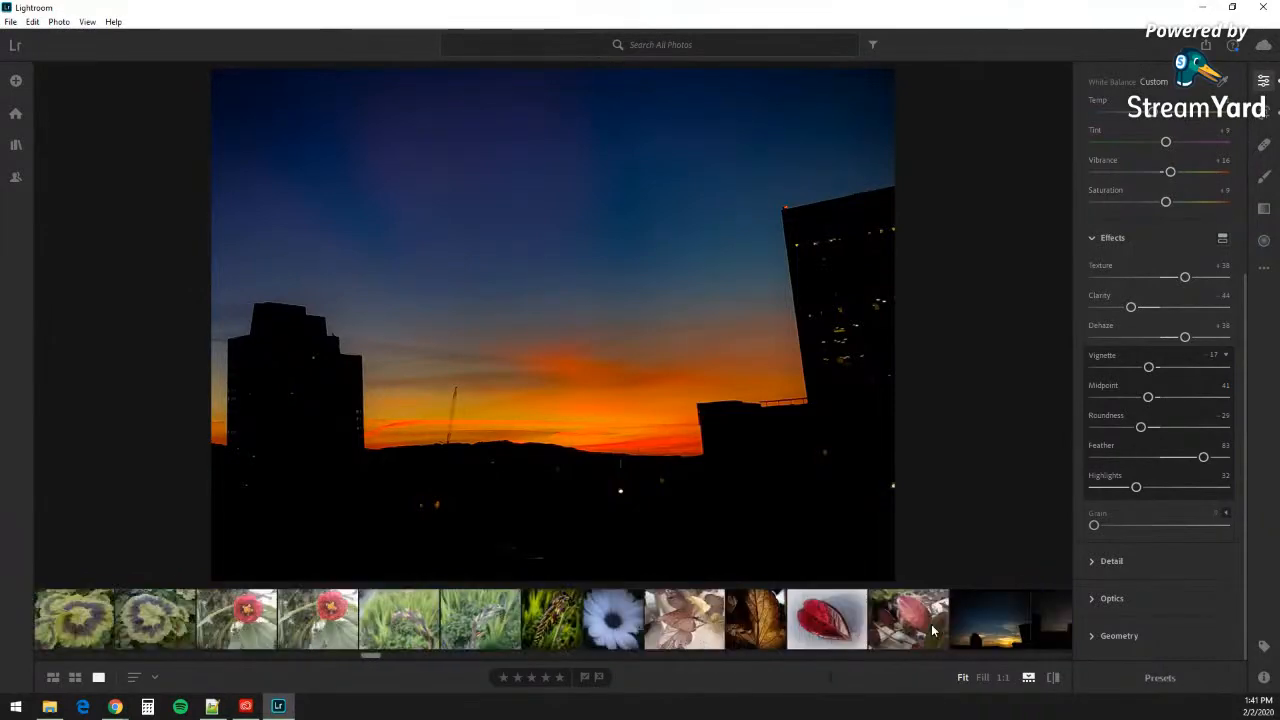
pyautogui.scroll(10, 931, 630)
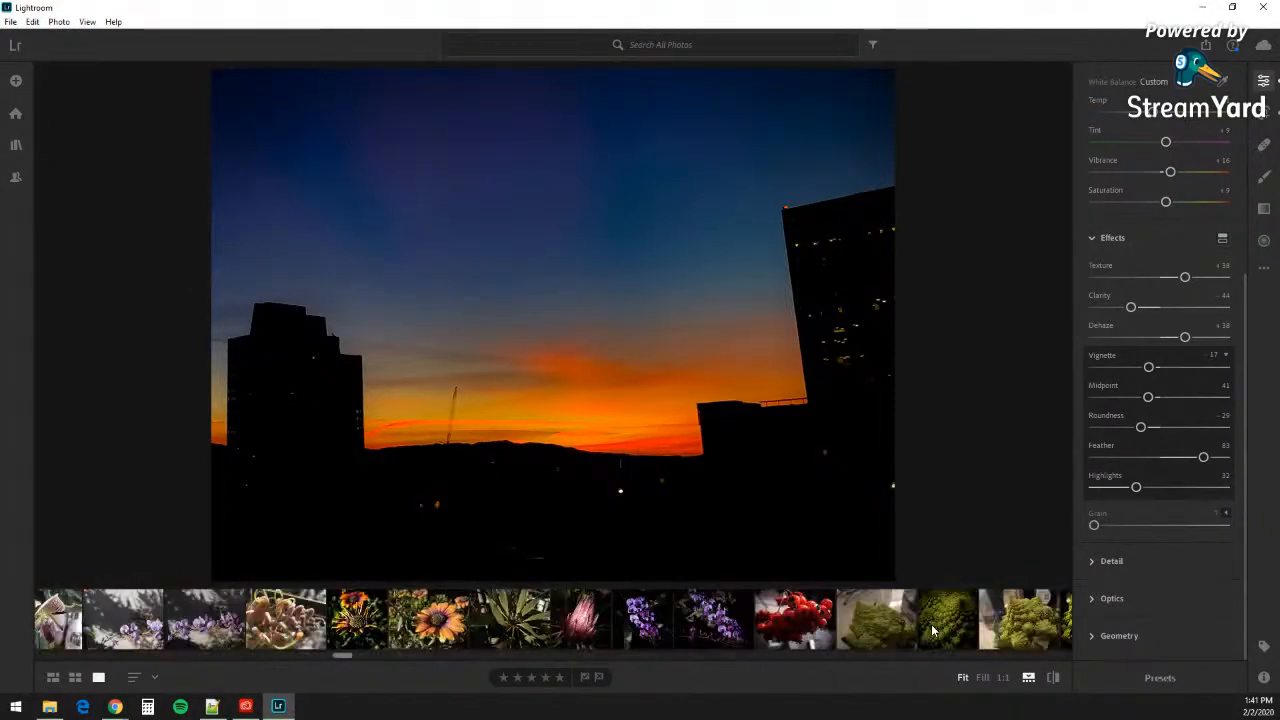
pyautogui.scroll(-10, 928, 633)
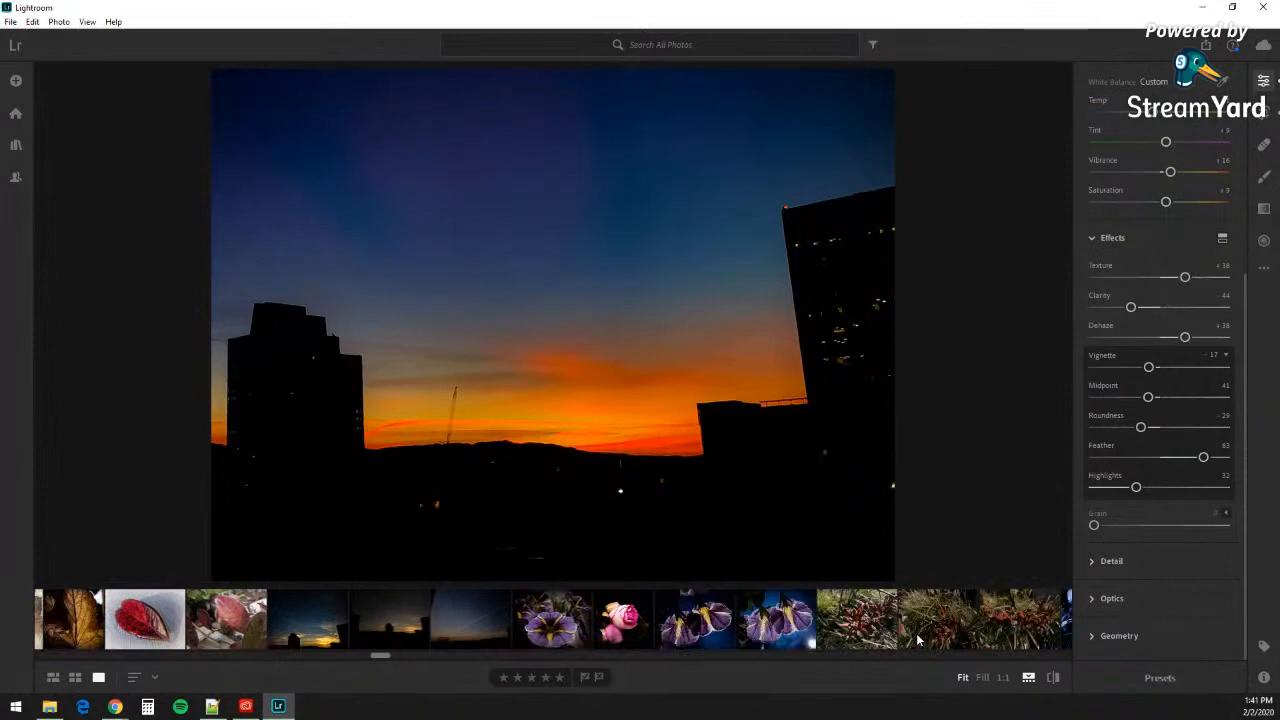
pyautogui.scroll(-3, 912, 643)
pyautogui.click(720, 630)
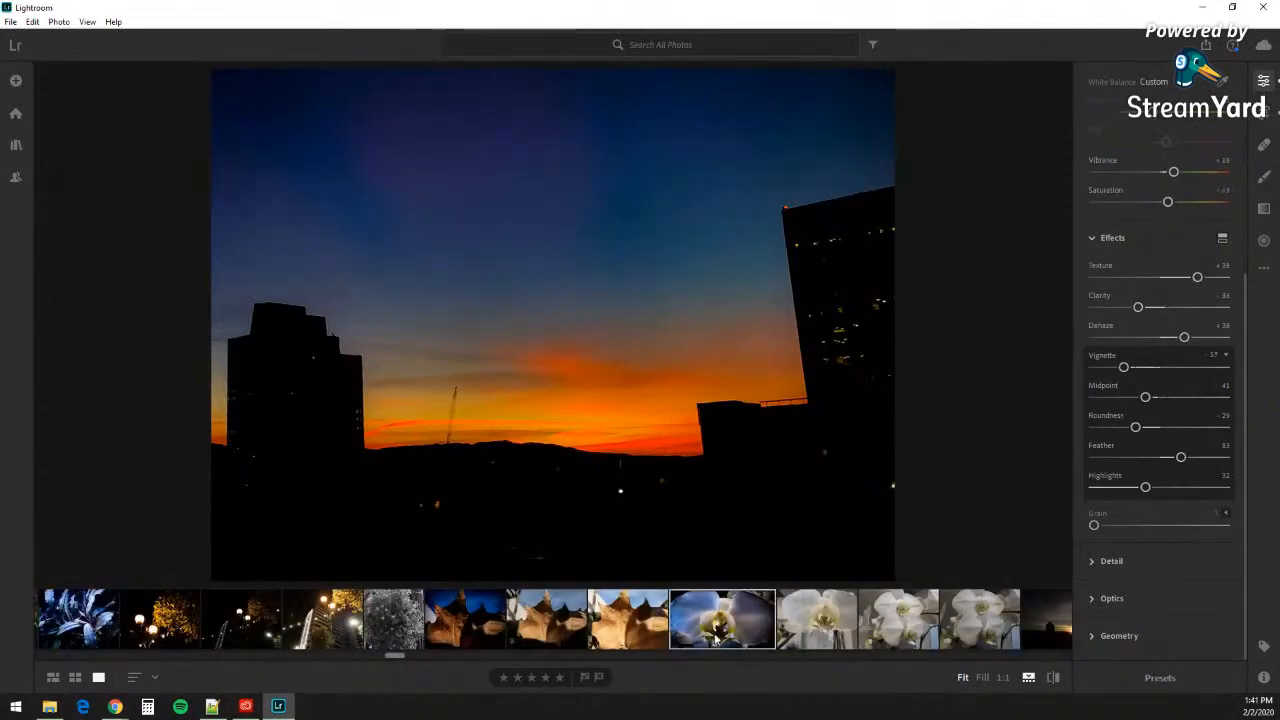
pyautogui.click(829, 643)
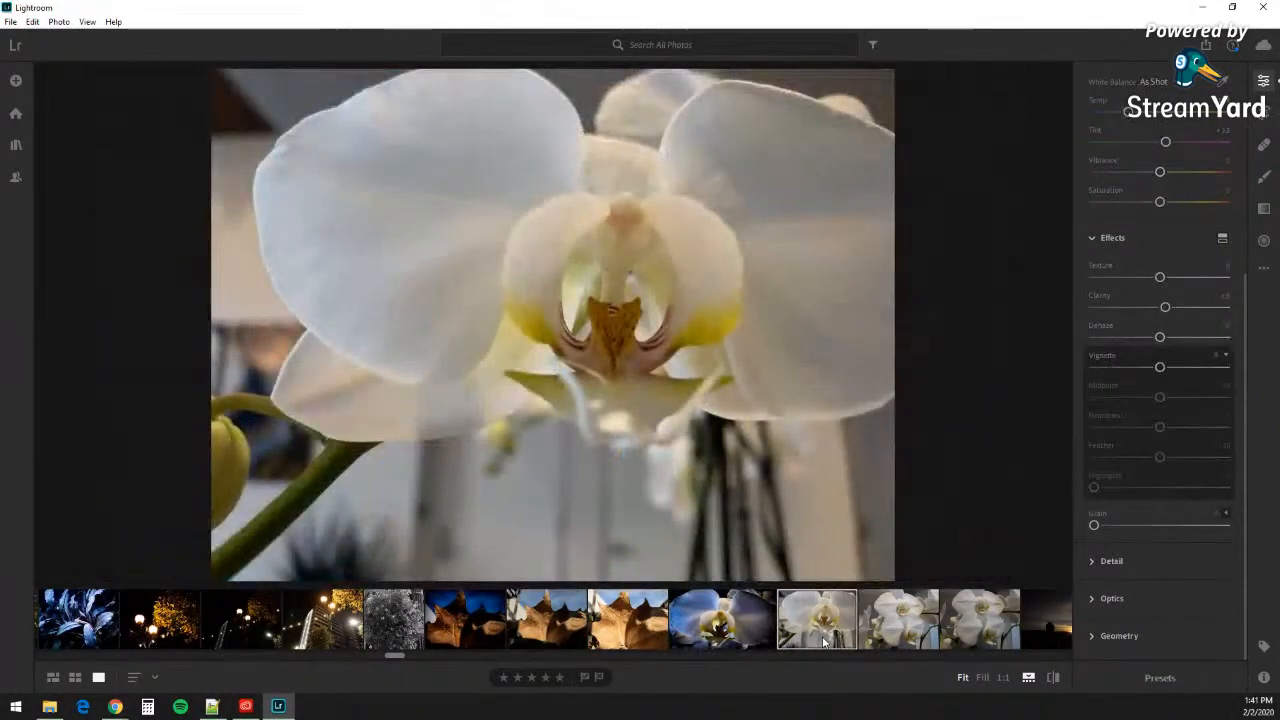
pyautogui.click(895, 638)
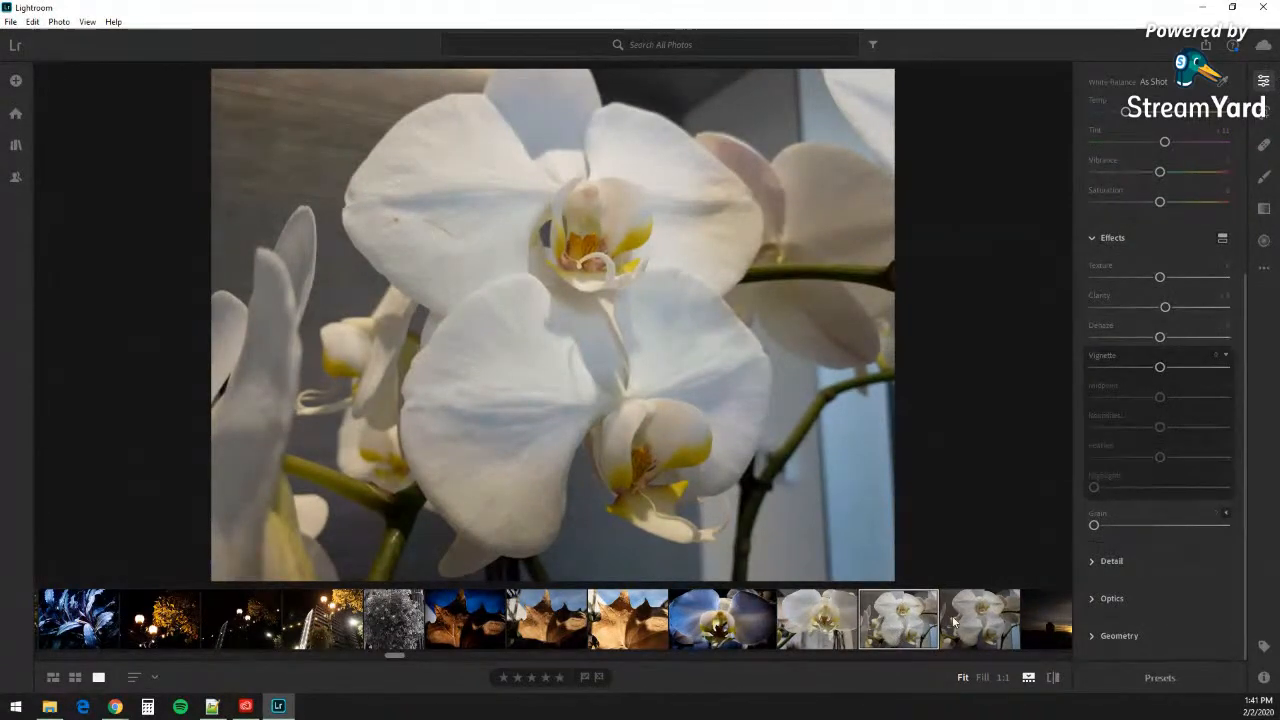
pyautogui.click(983, 633)
# Step: Step through the water-drop leaf photos and open the dark edit with Vignette -24
pyautogui.scroll(-10, 948, 620)
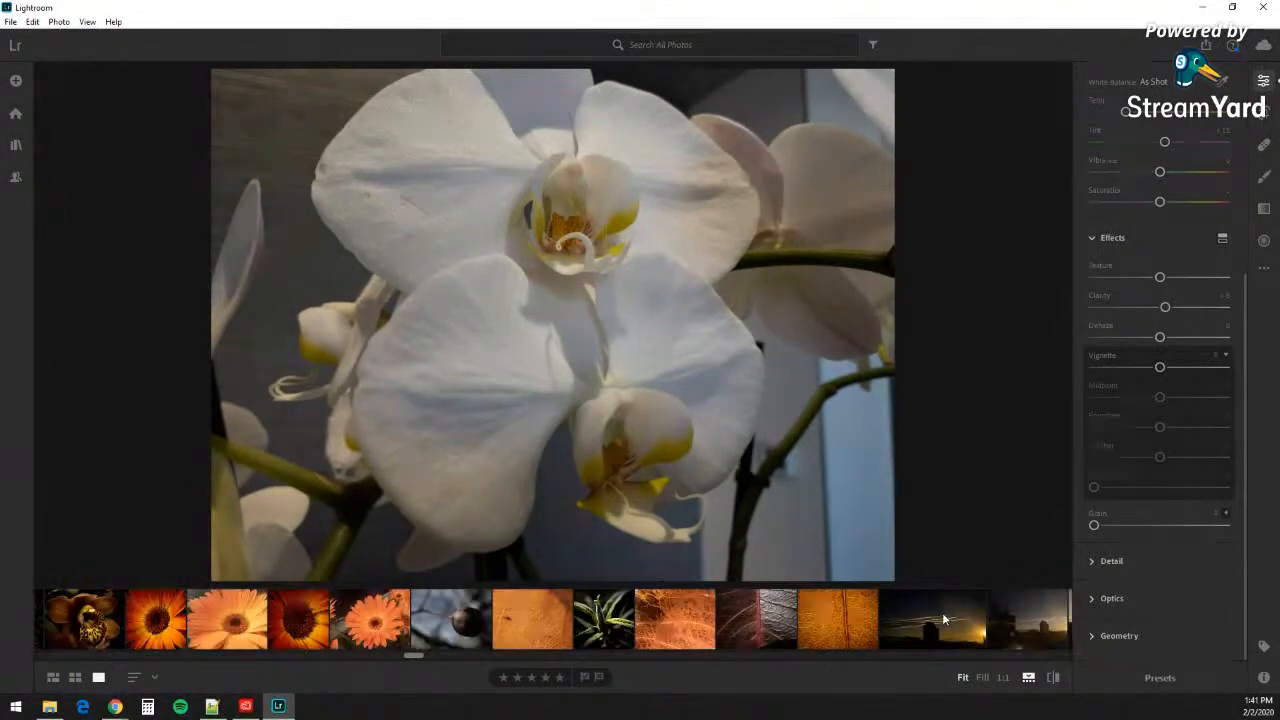
pyautogui.scroll(-10, 942, 620)
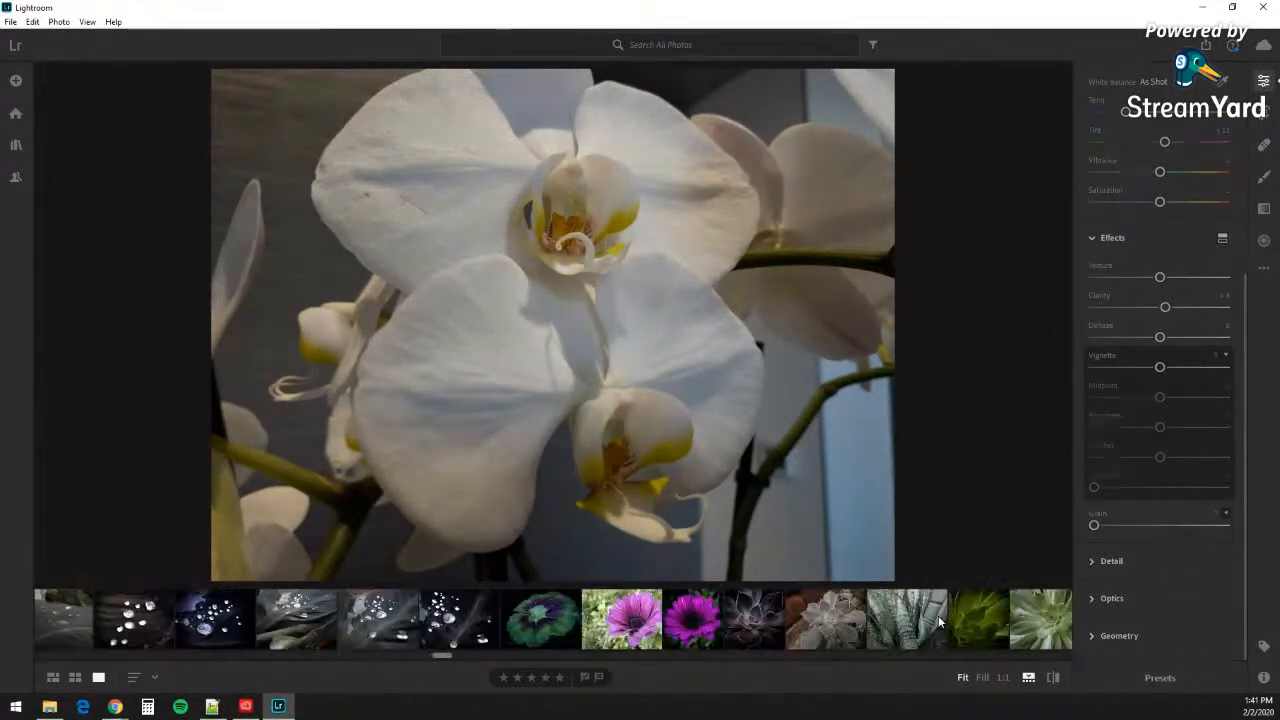
pyautogui.scroll(5, 938, 615)
pyautogui.click(657, 632)
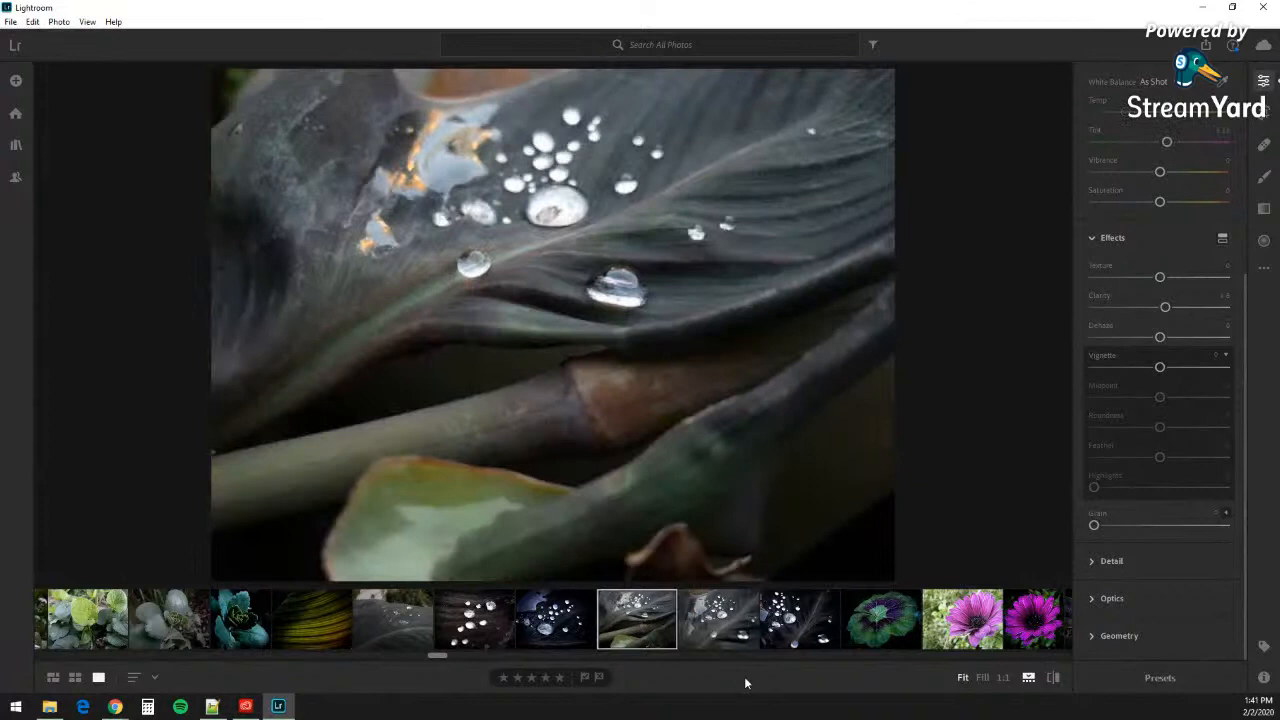
pyautogui.press('Right')
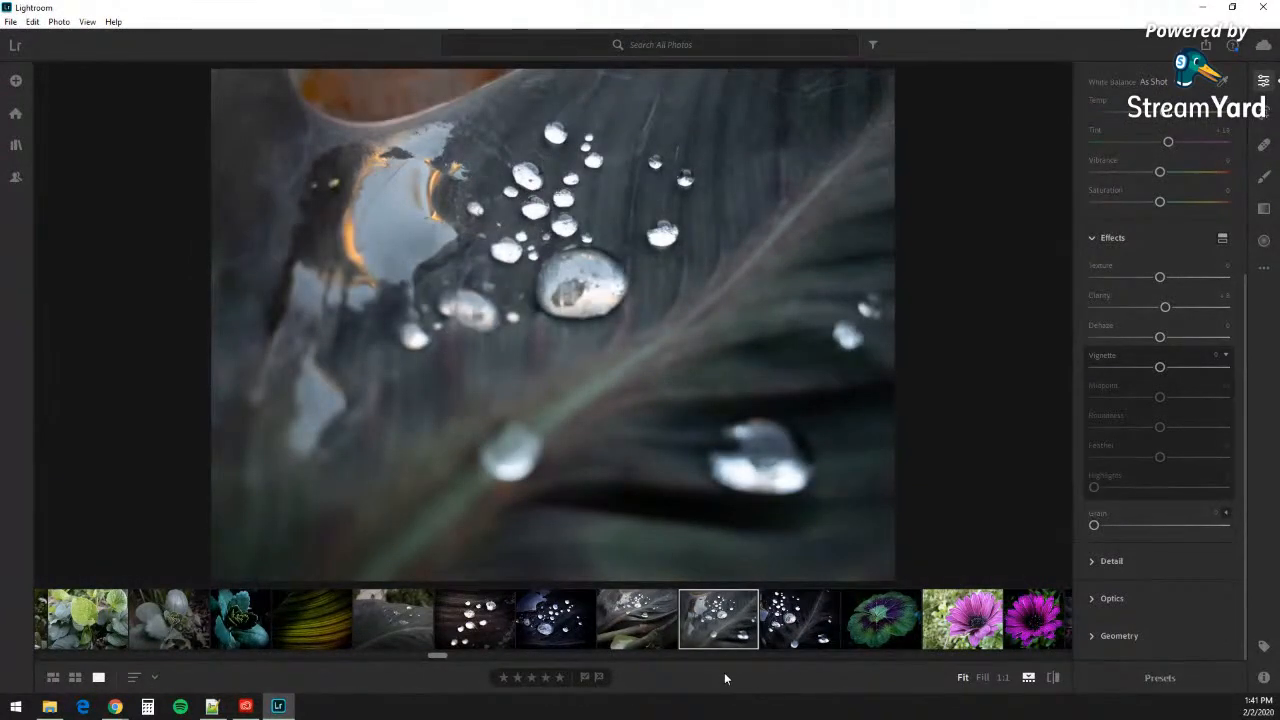
pyautogui.click(797, 622)
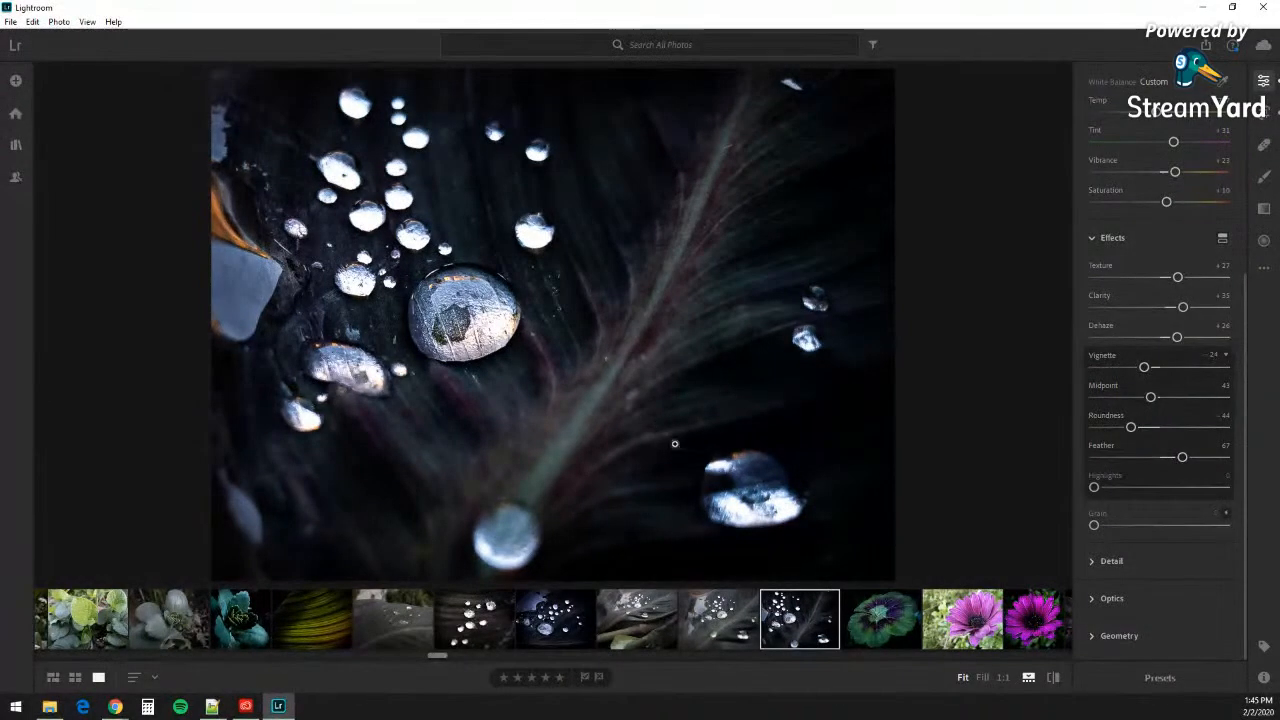
# Step: Compare against the unedited water-drop photo, then view the edited spotted orchid
pyautogui.click(696, 617)
pyautogui.scroll(6, 696, 617)
pyautogui.scroll(10, 696, 618)
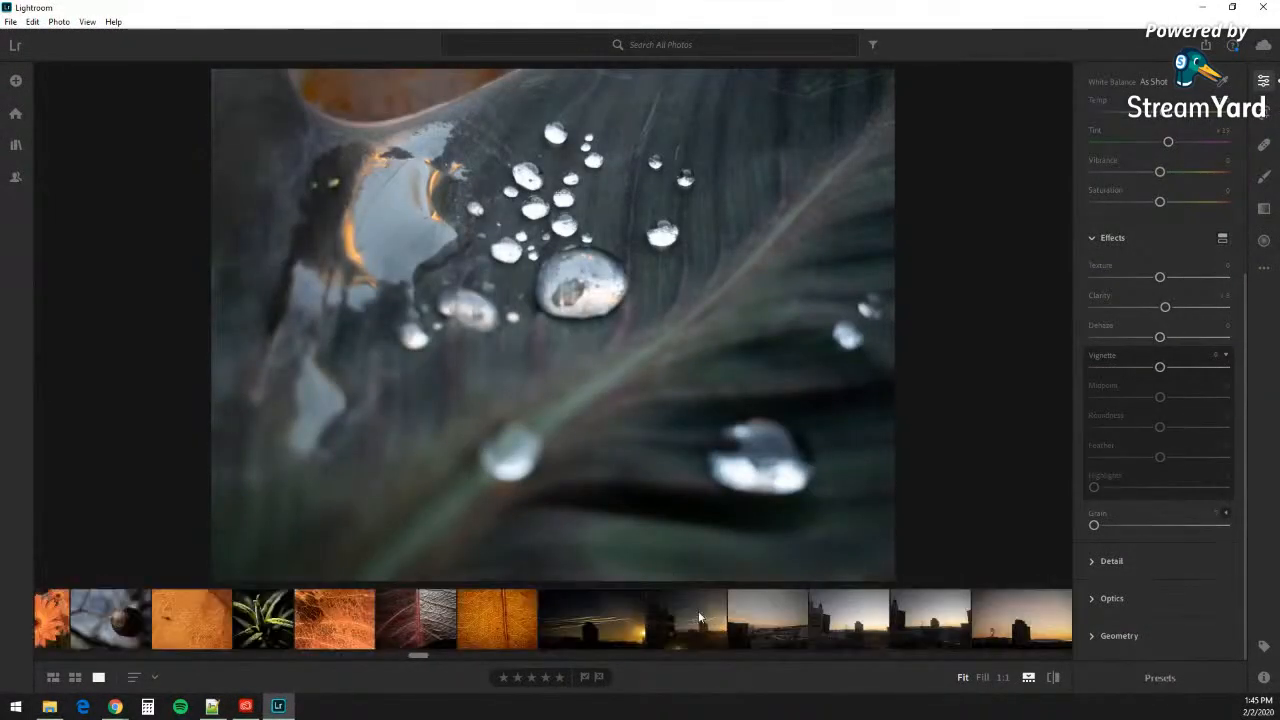
pyautogui.click(423, 619)
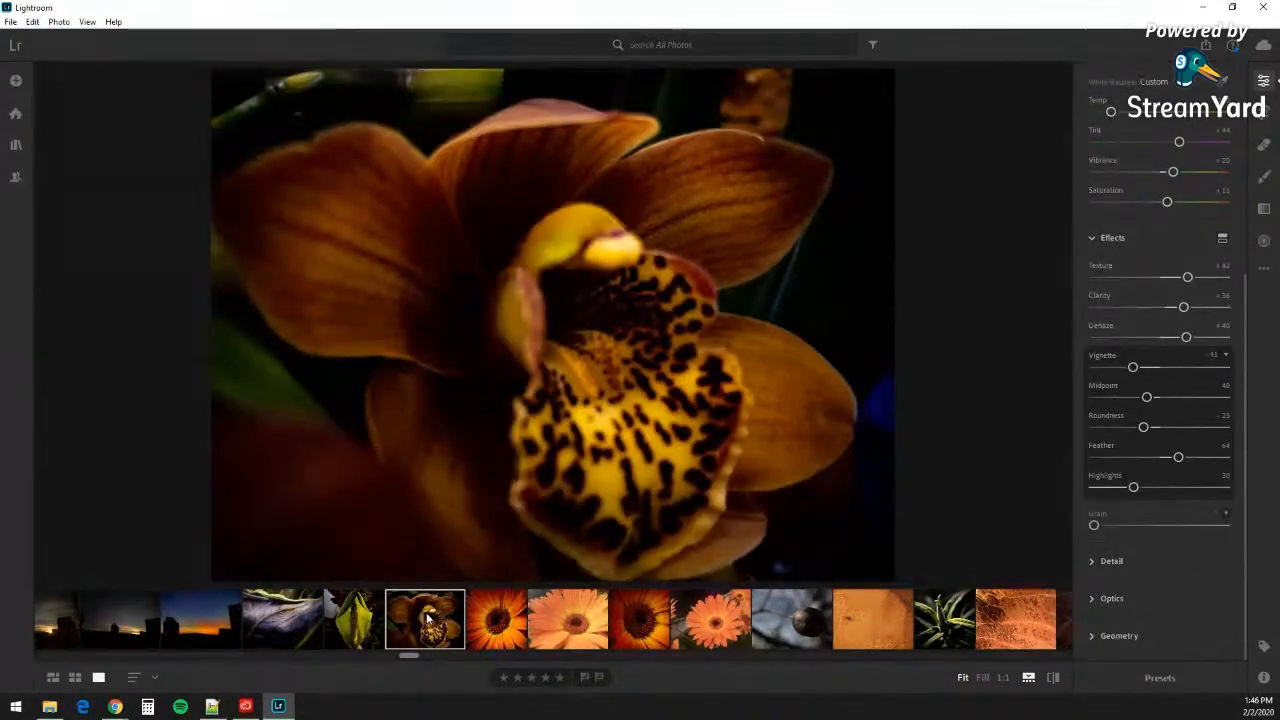
# Step: Open the purple-toned leaf edit with vignette -30, Midpoint 42, Roundness -34, Feather 60
pyautogui.click(282, 626)
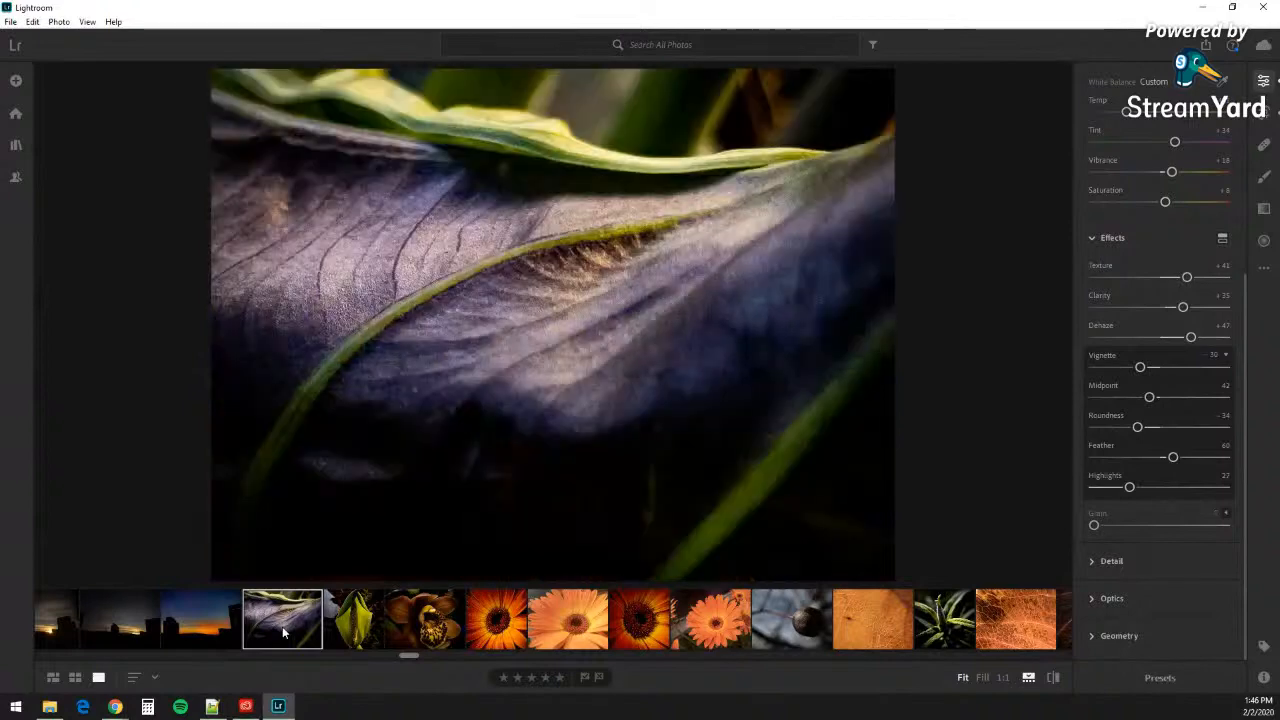
pyautogui.scroll(3, 282, 626)
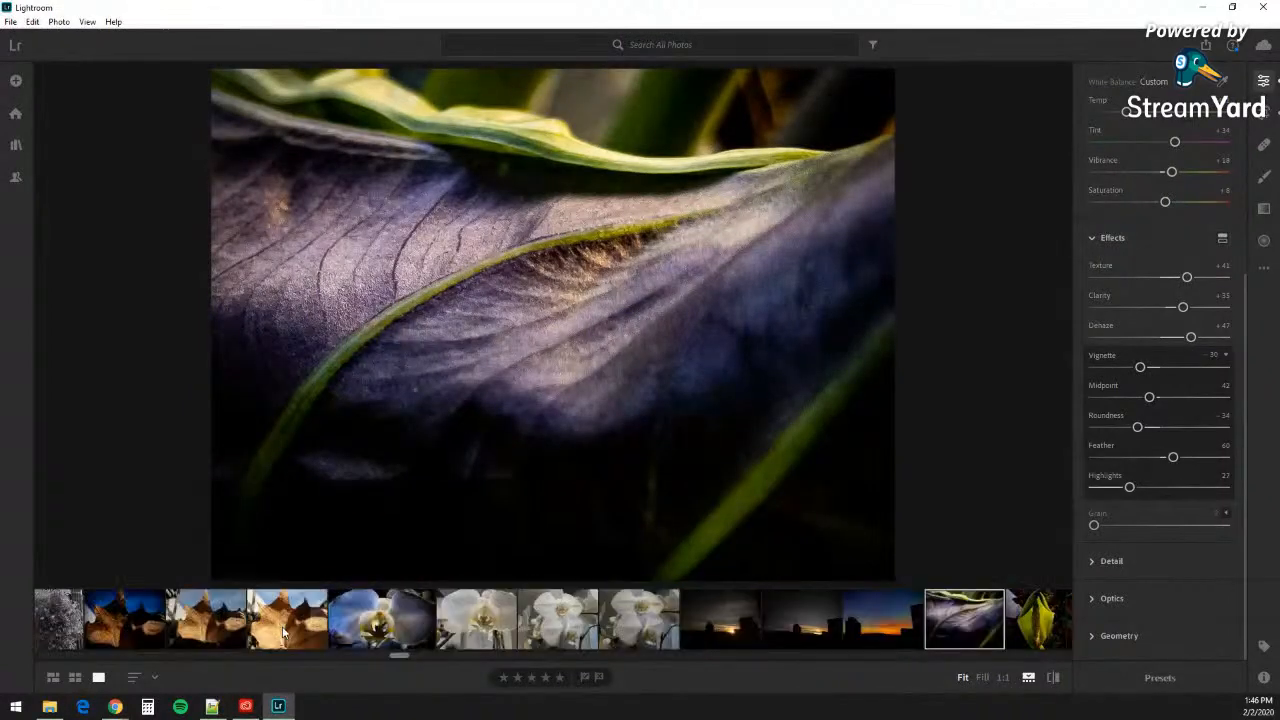
pyautogui.scroll(2, 290, 630)
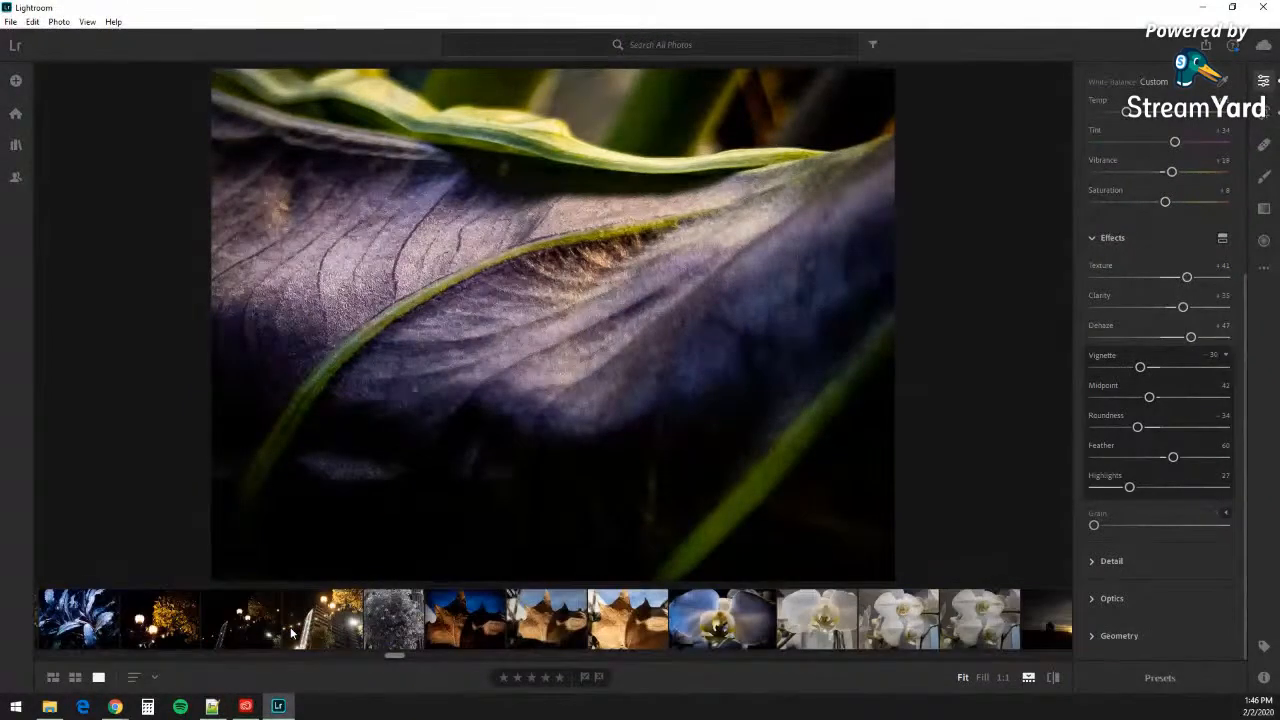
# Step: Toggle between the dark leaf edit and its brighter original, ending on the -43 vignette version
pyautogui.click(480, 634)
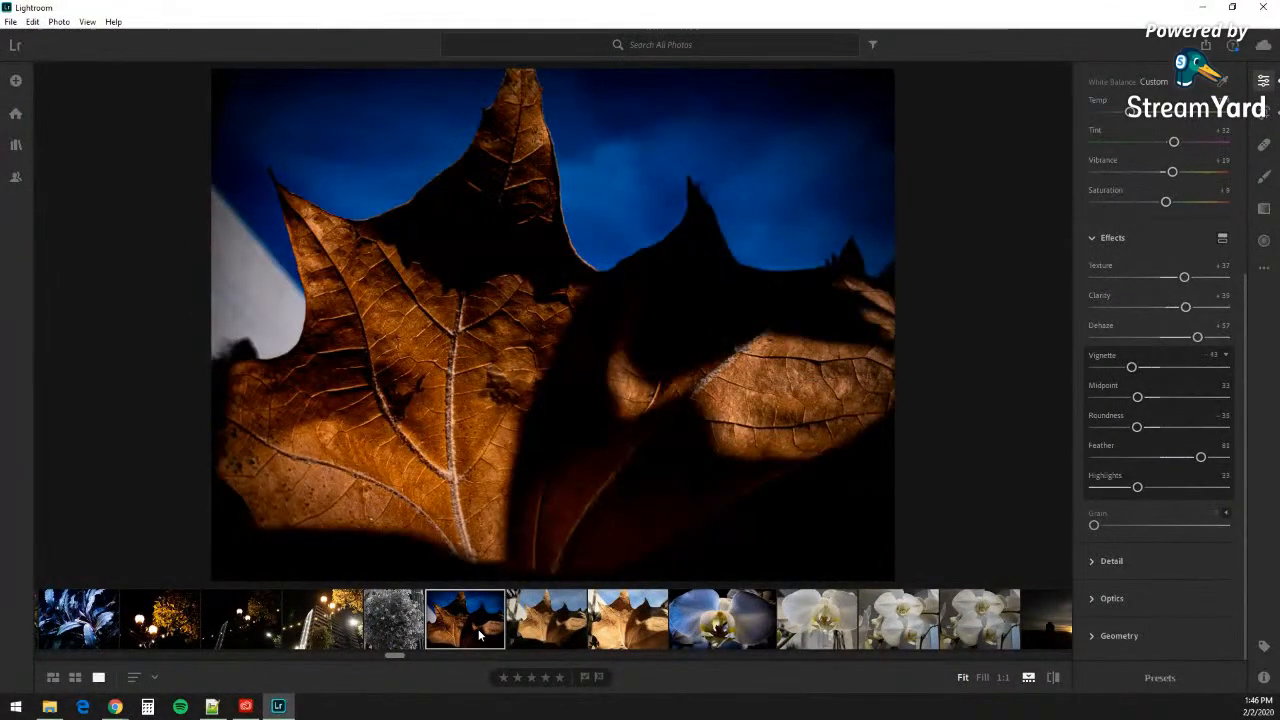
pyautogui.click(541, 626)
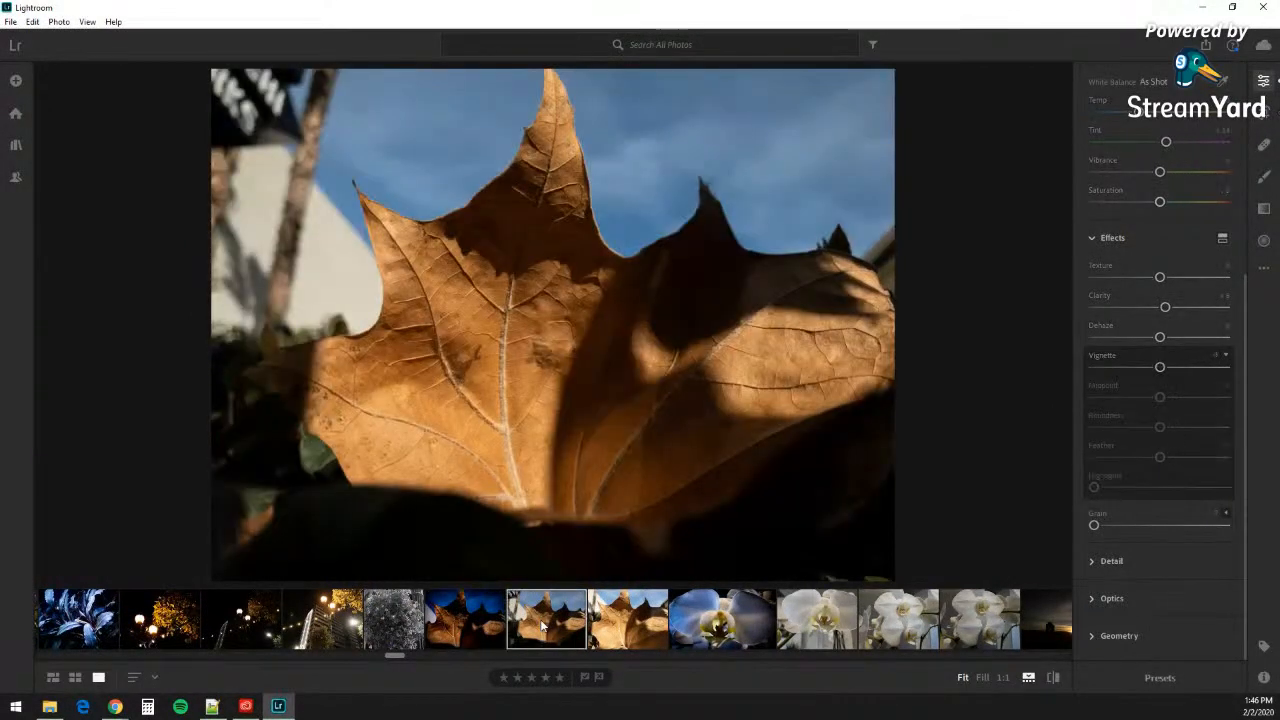
pyautogui.click(478, 625)
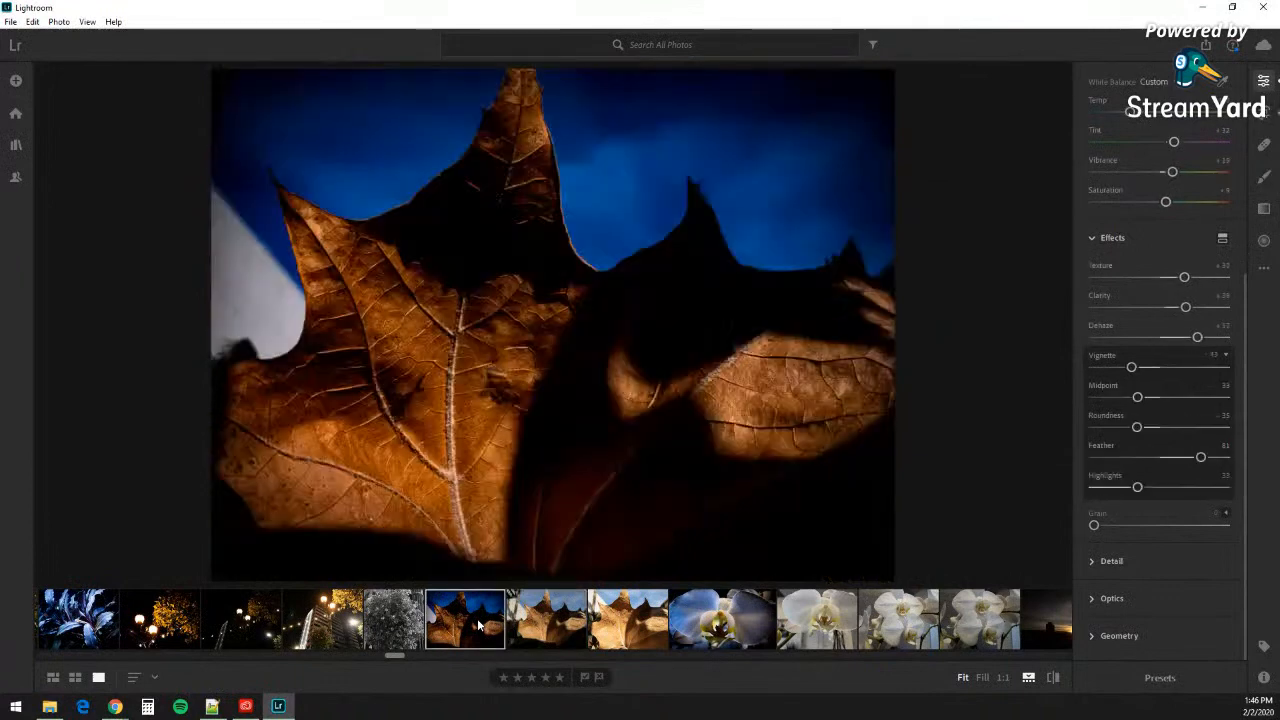
pyautogui.click(544, 624)
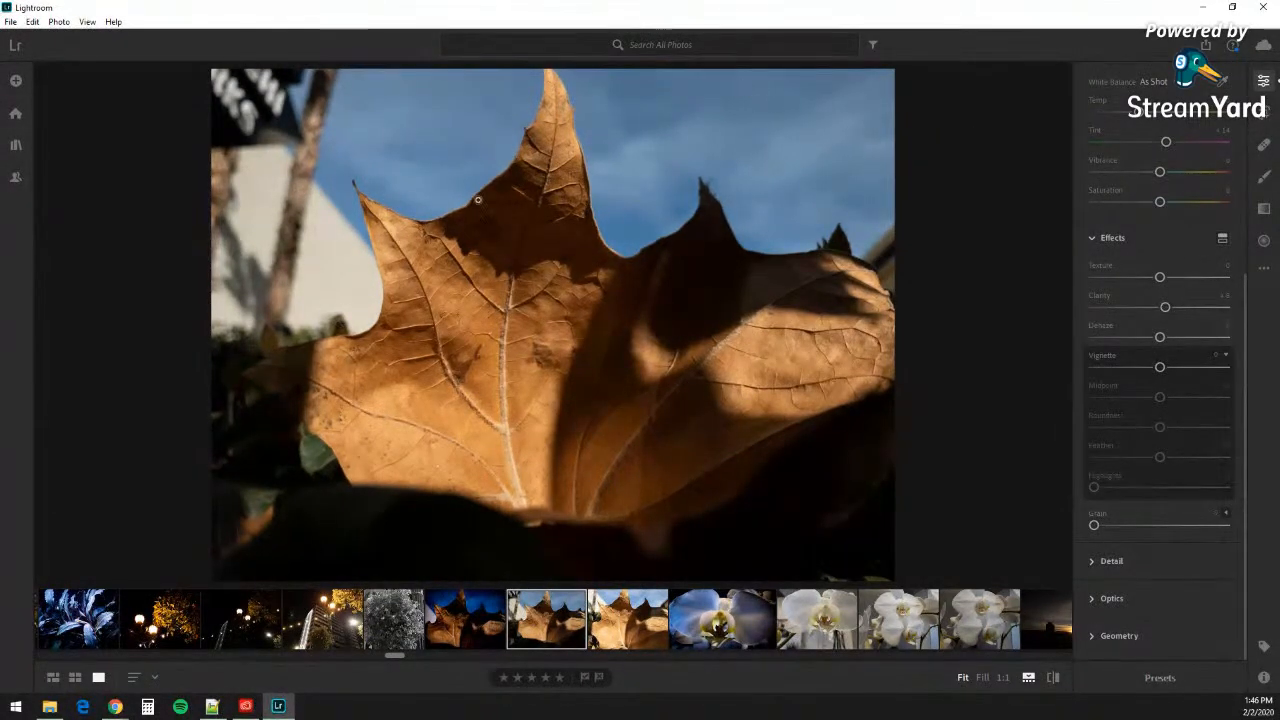
pyautogui.click(453, 637)
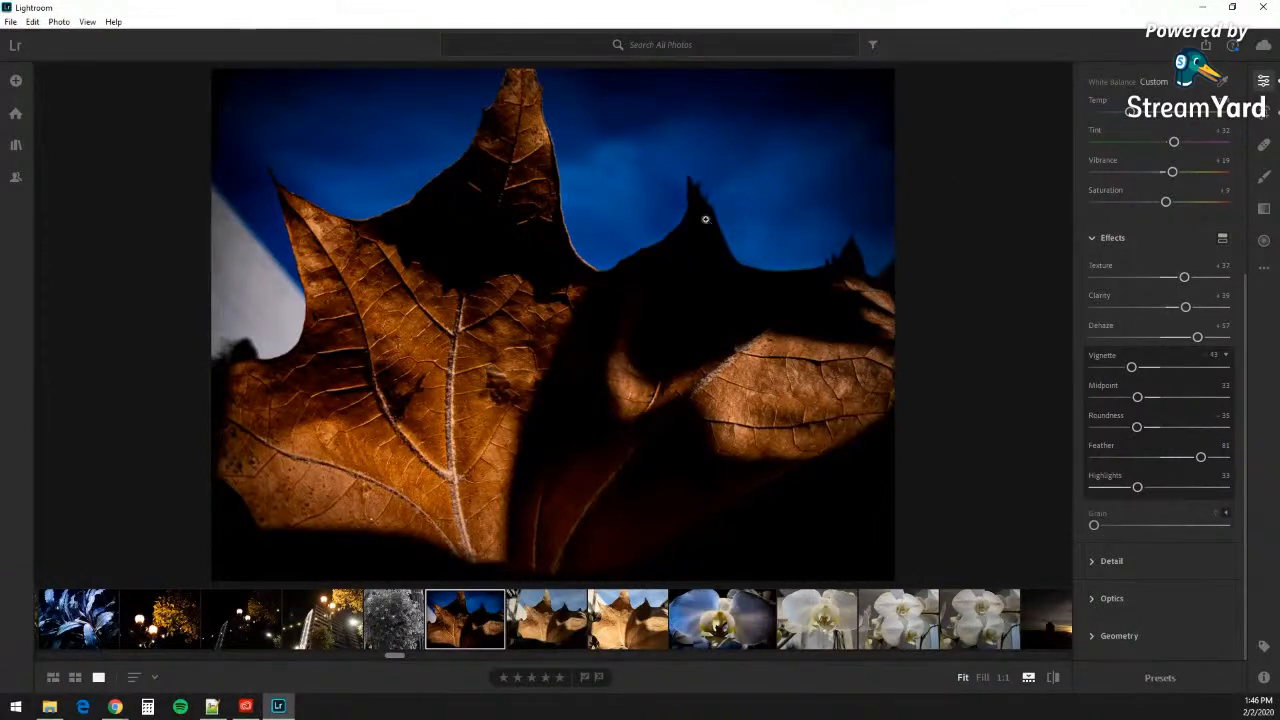
# Step: Show the unedited backlit brown leaf version with its vignette at 0
pyautogui.click(565, 620)
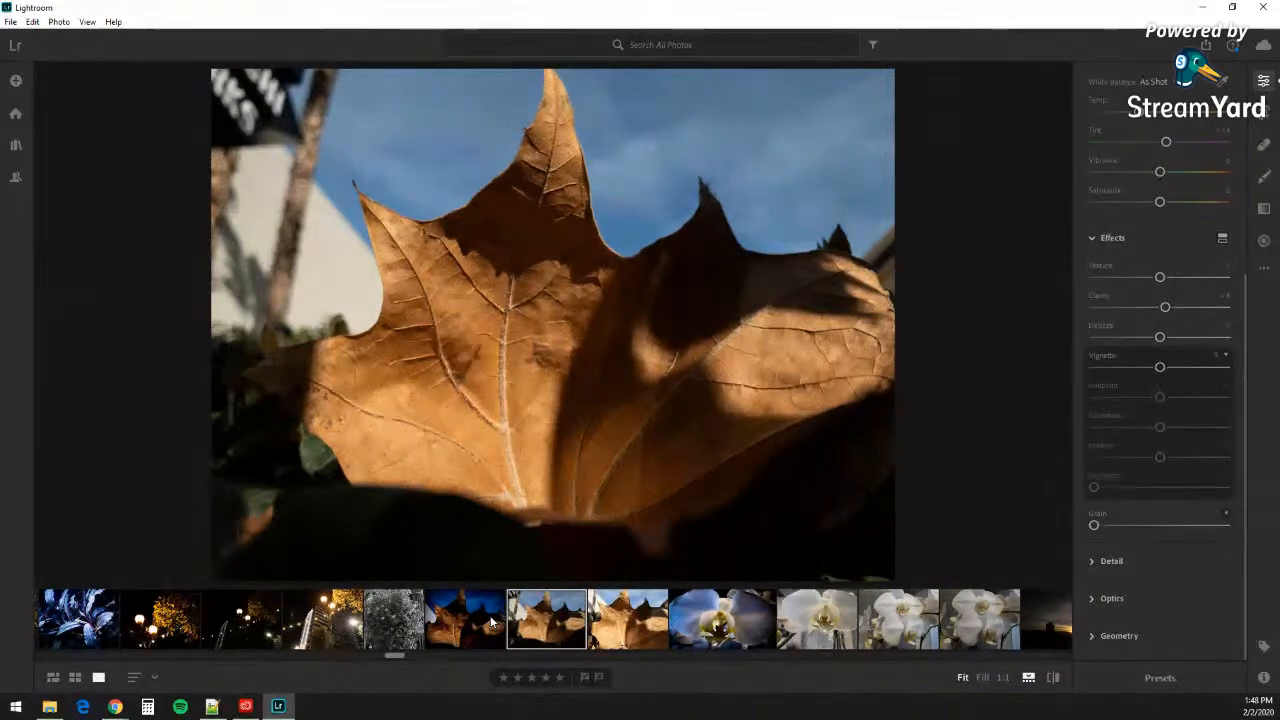
pyautogui.scroll(3, 425, 615)
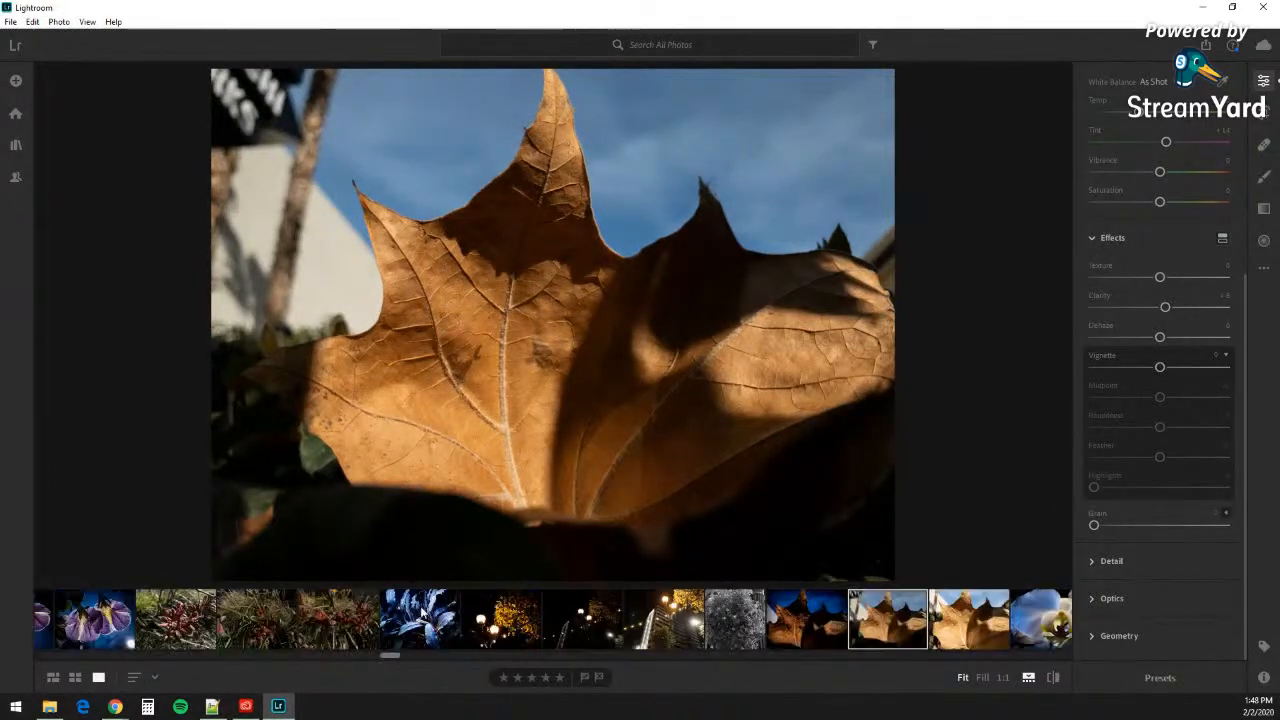
# Step: Flip between the bright and dark street-lamp photos, finishing on the dark night shot
pyautogui.click(693, 622)
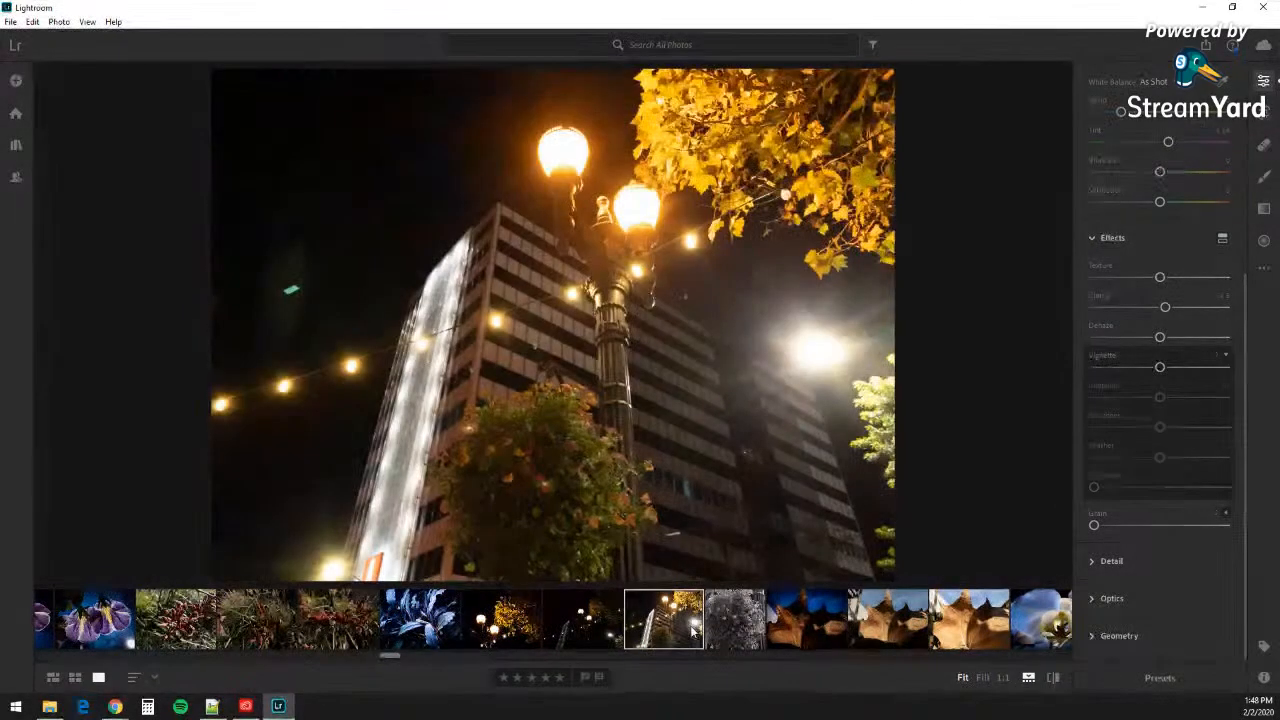
pyautogui.click(571, 625)
pyautogui.press('Right')
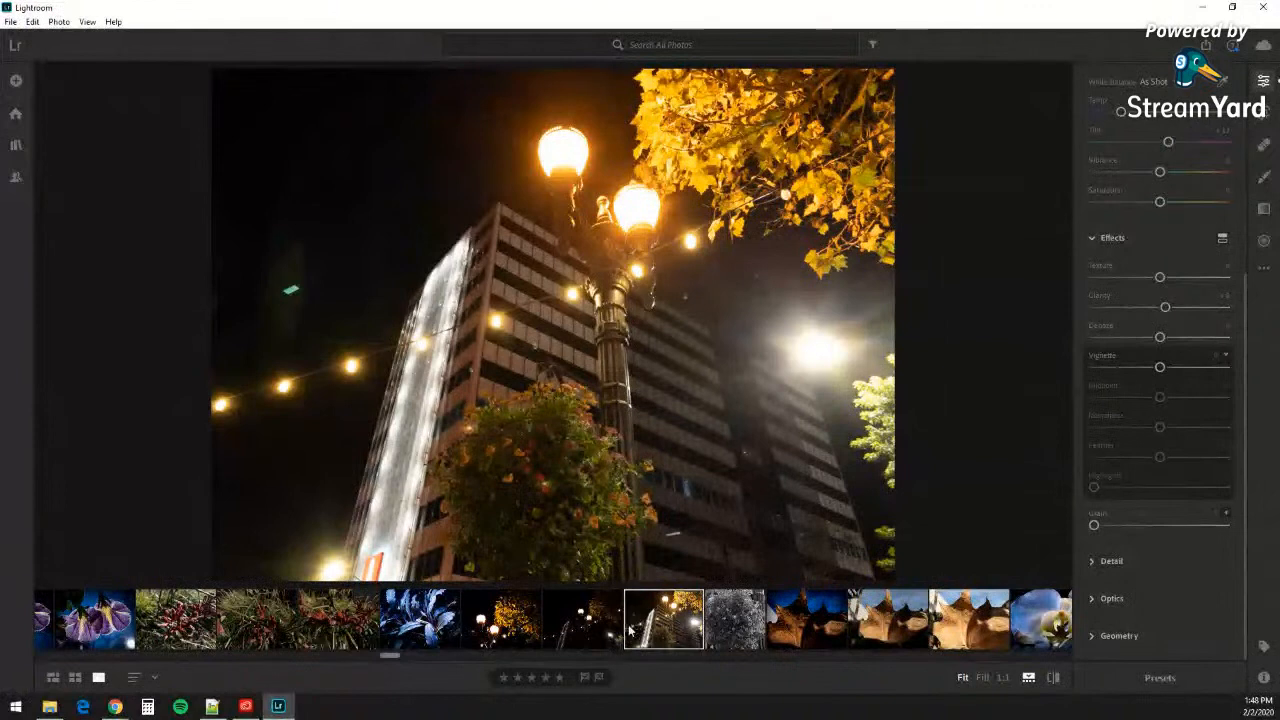
pyautogui.click(578, 630)
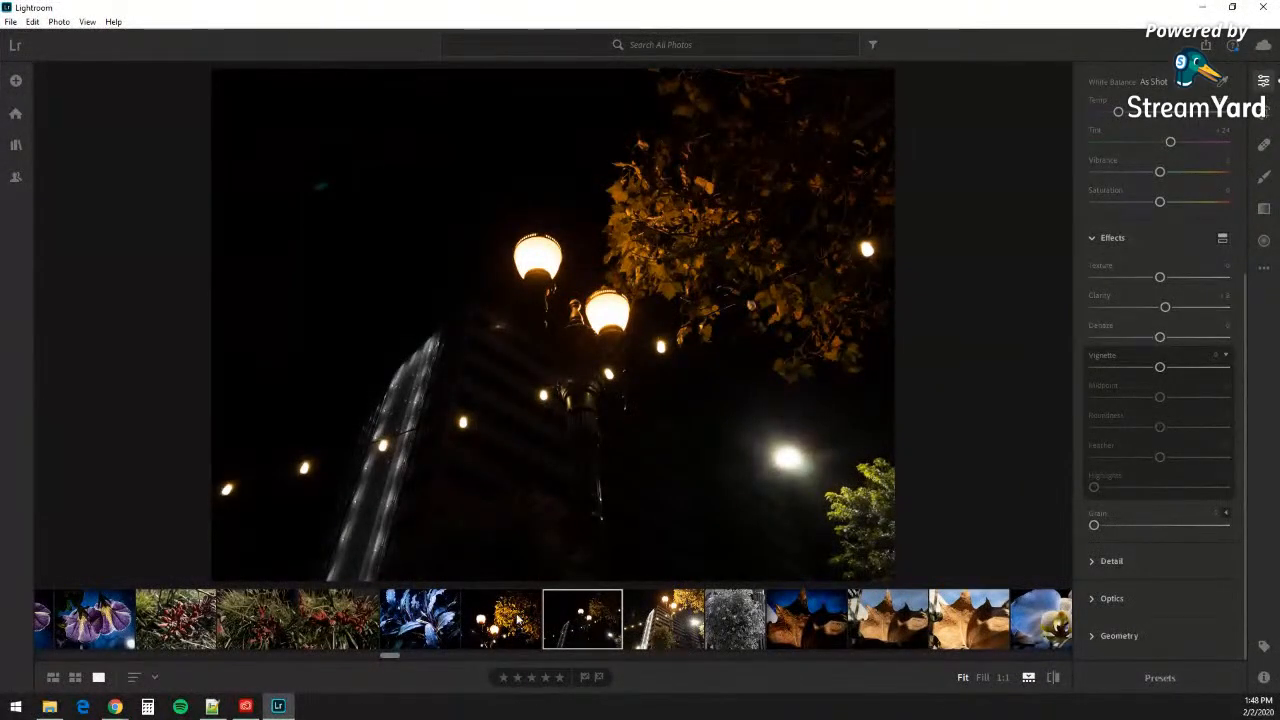
pyautogui.click(641, 623)
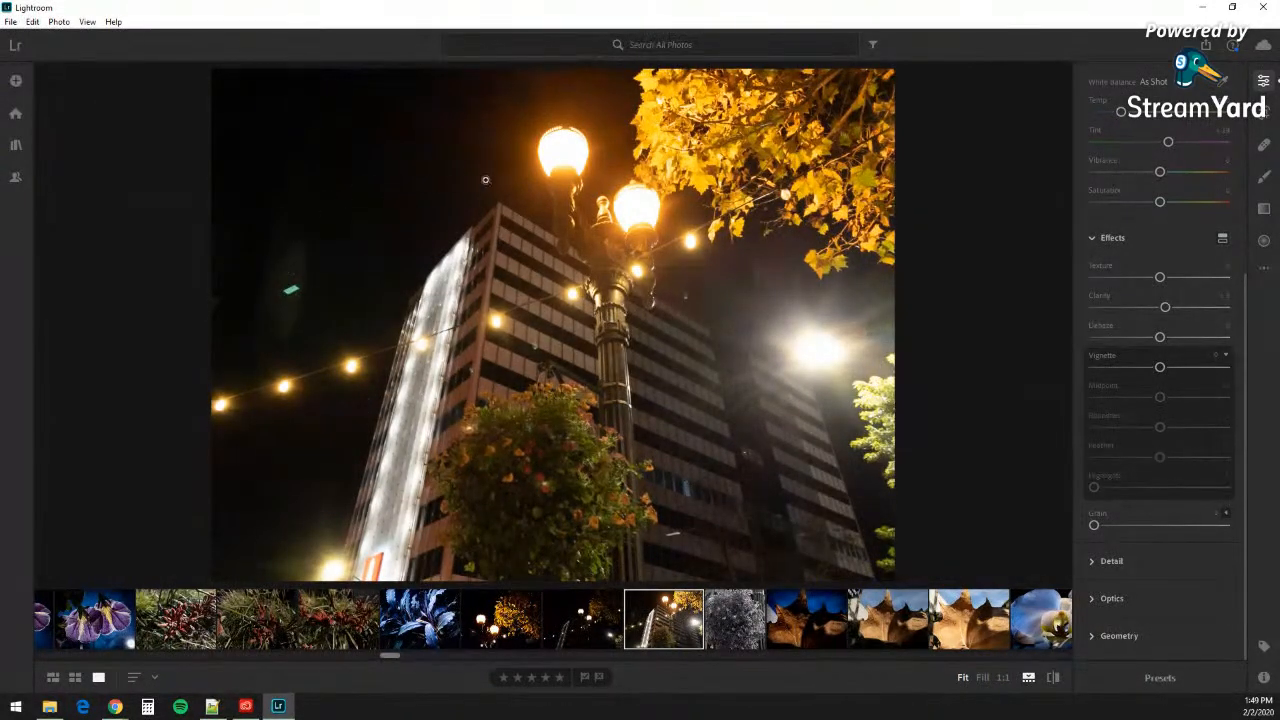
pyautogui.click(607, 637)
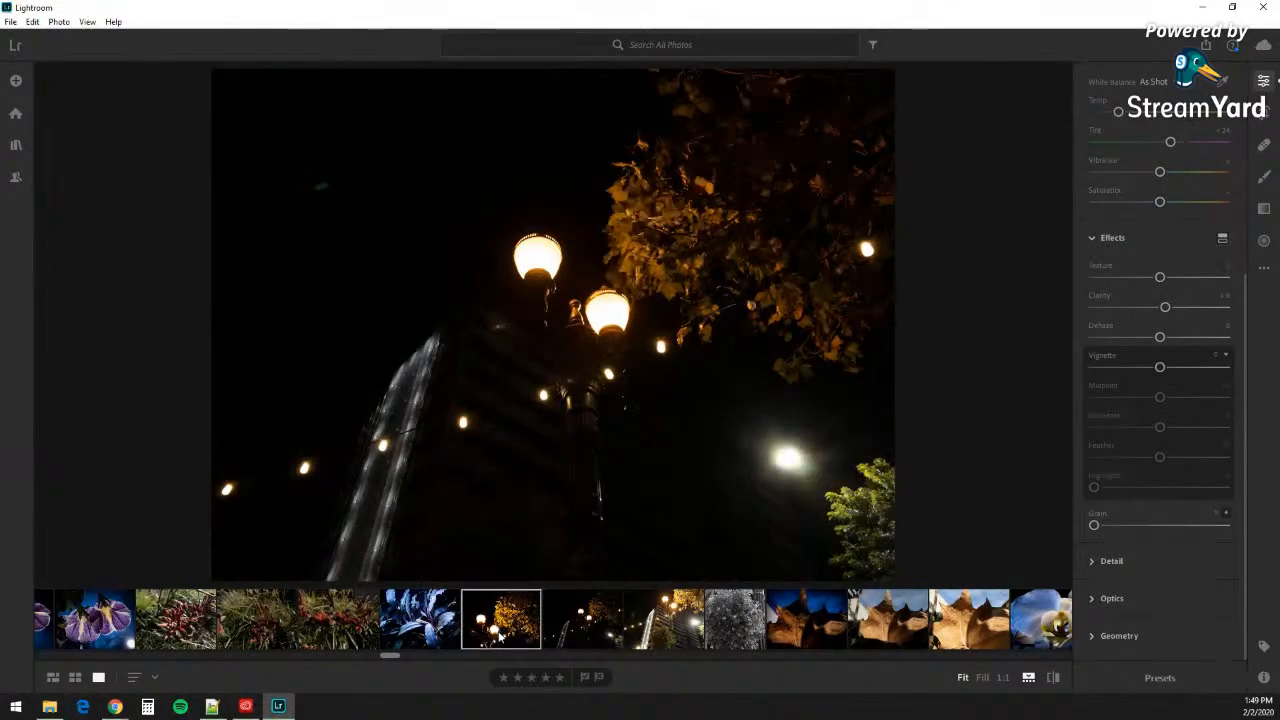
# Step: Open the golden-tree street-lamp edit with vignette -42, Midpoint 36, Roundness -47, Feather 69
pyautogui.click(503, 648)
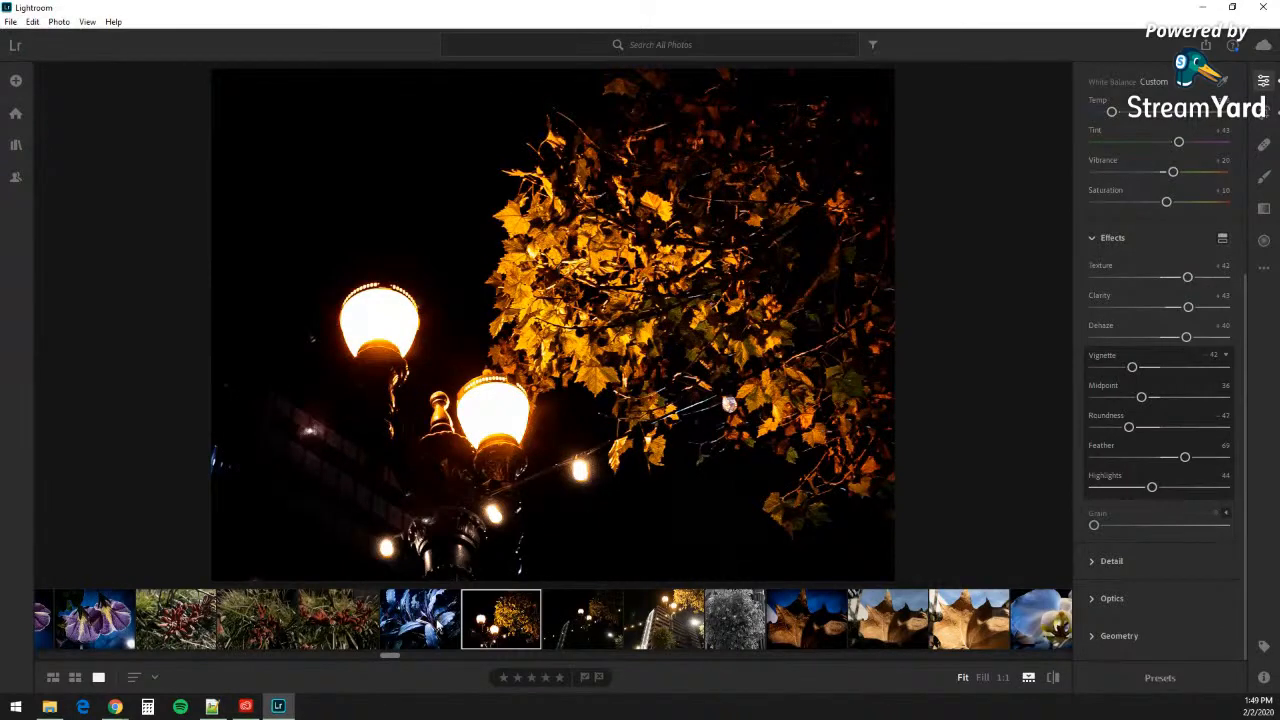
pyautogui.scroll(10, 437, 625)
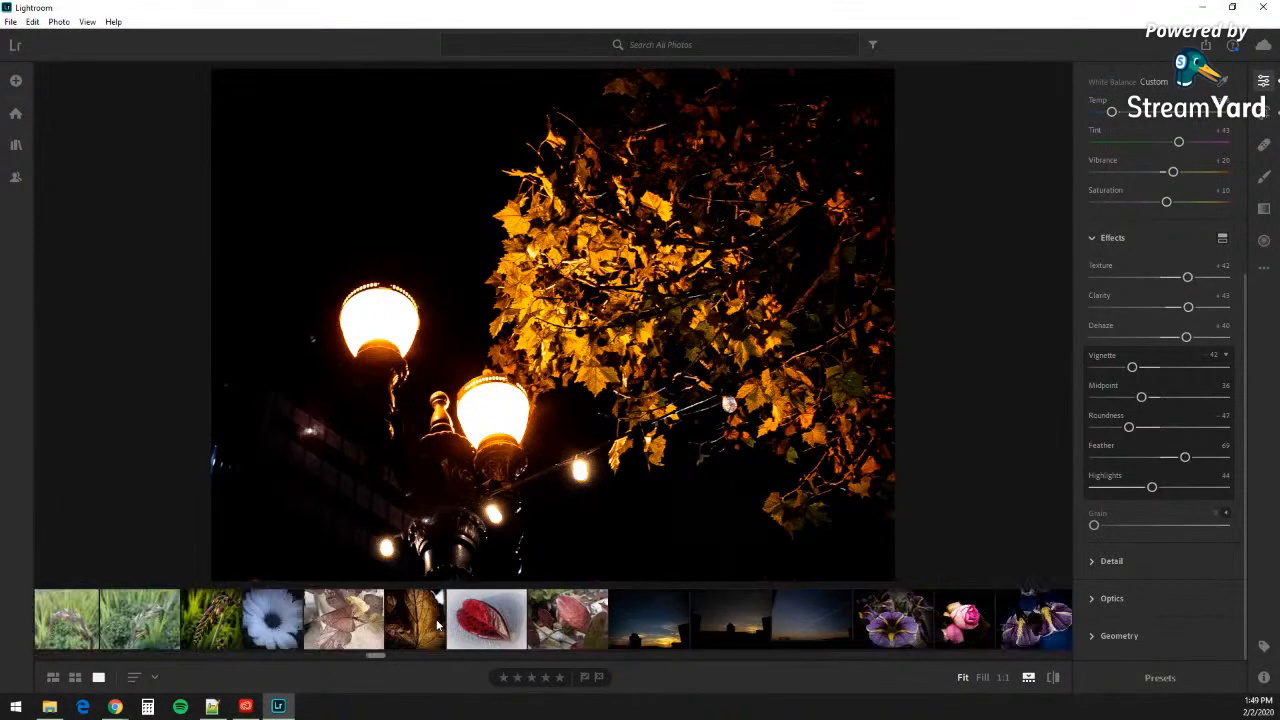
pyautogui.scroll(5, 437, 625)
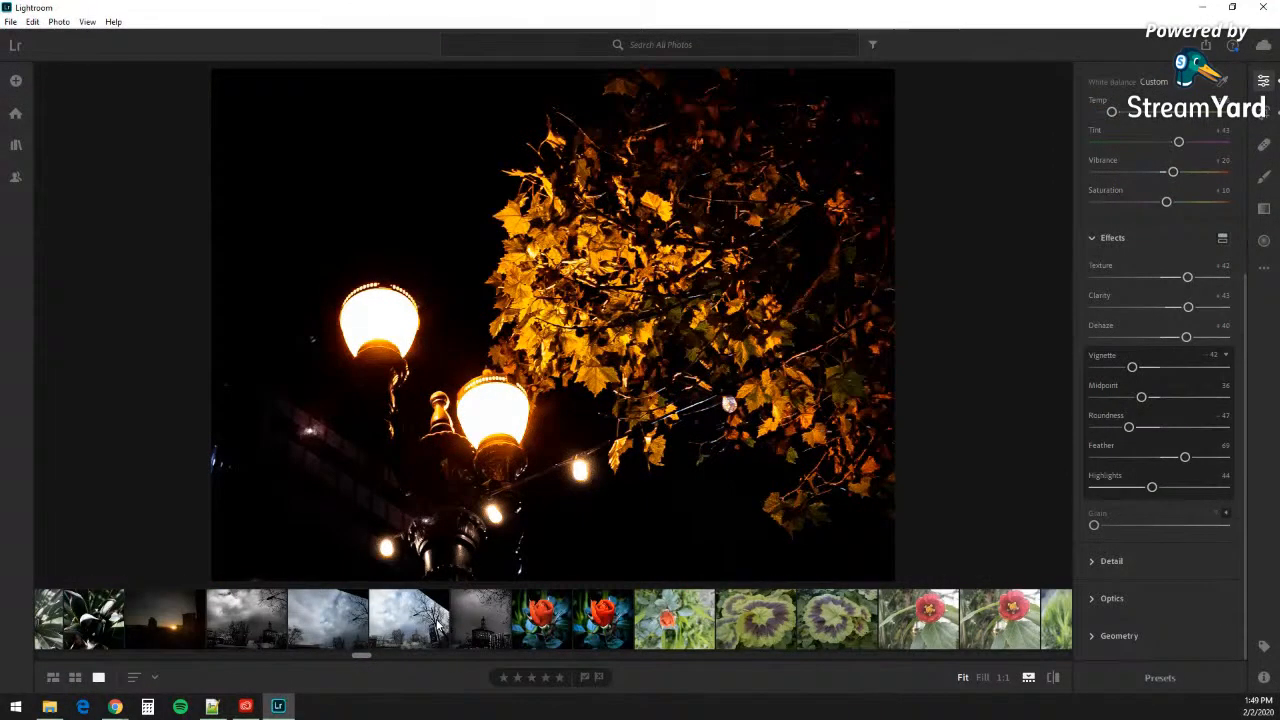
pyautogui.scroll(3, 437, 625)
pyautogui.scroll(-3, 437, 625)
# Step: Open the red flower photo and check its profile list, keeping Adobe Color
pyautogui.press('Left')
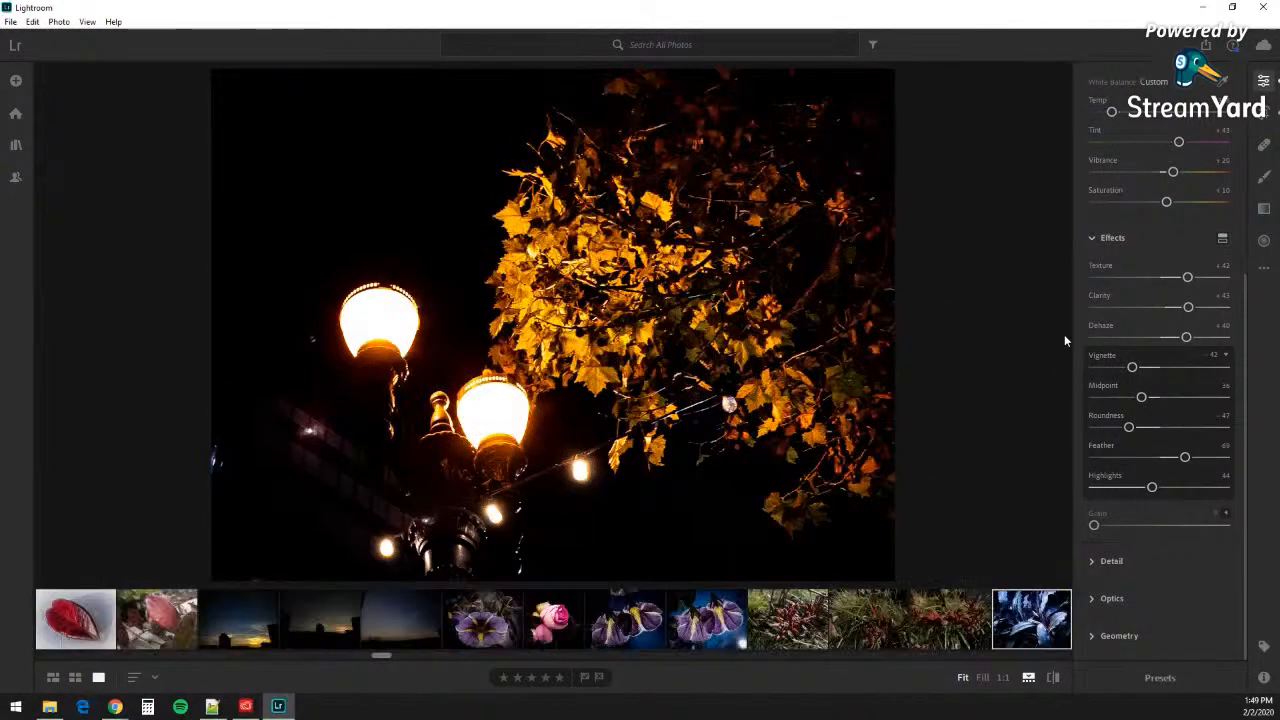
pyautogui.scroll(2, 1145, 312)
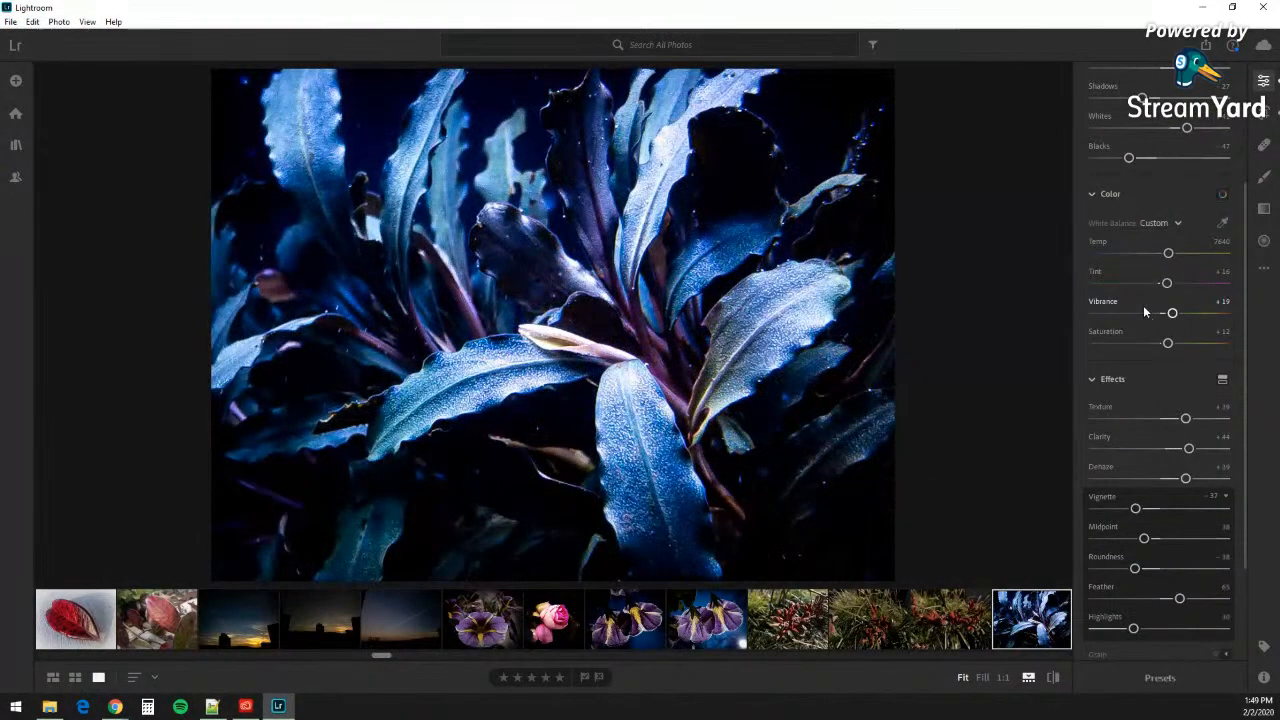
pyautogui.scroll(1, 1143, 306)
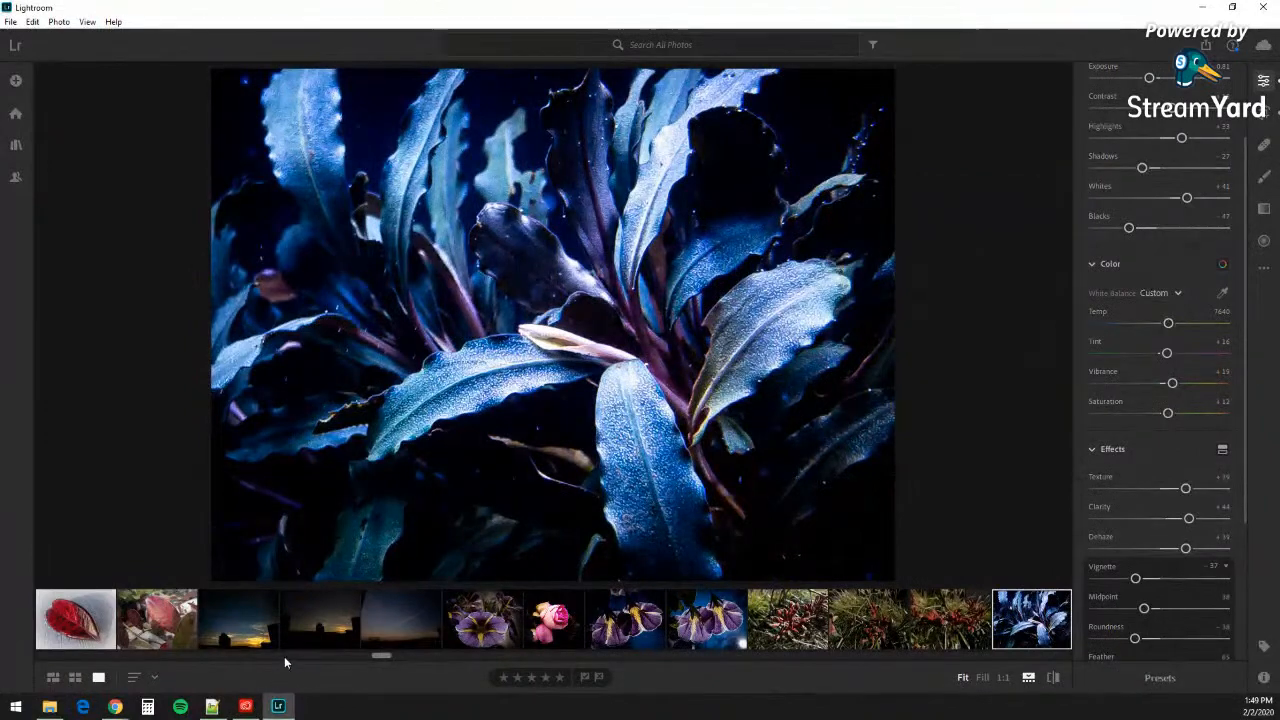
pyautogui.scroll(5, 314, 636)
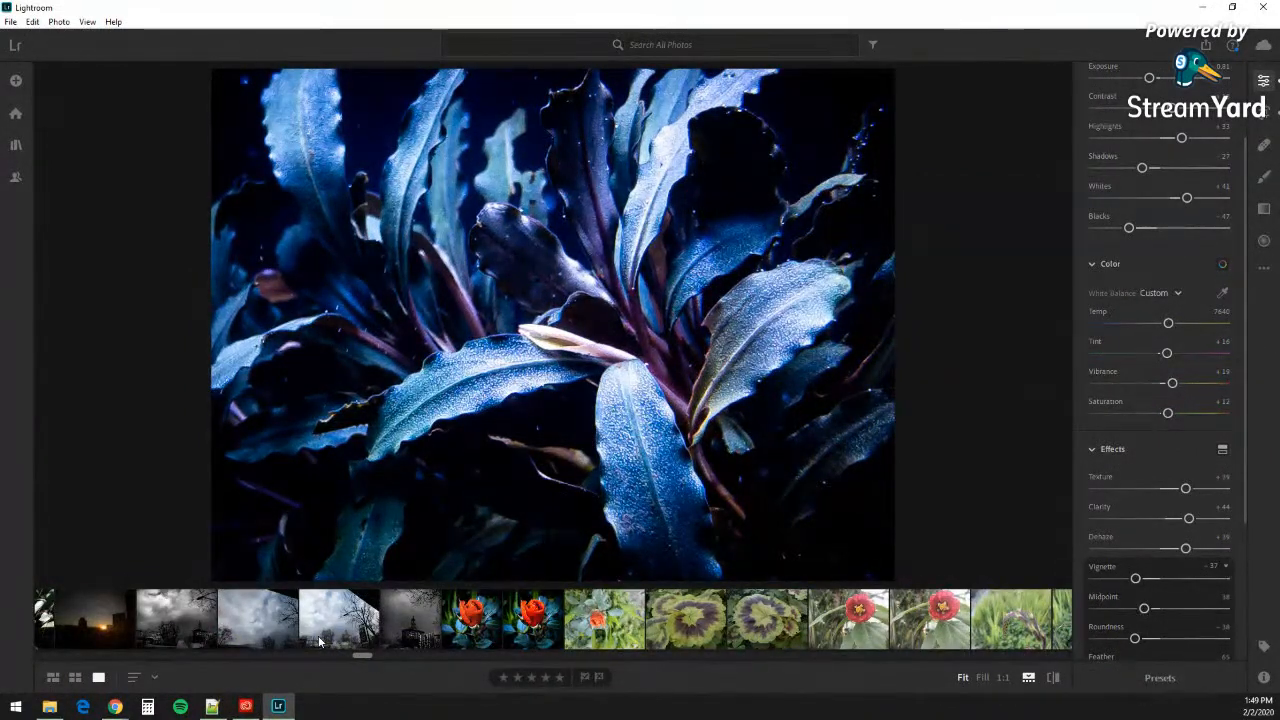
pyautogui.click(860, 620)
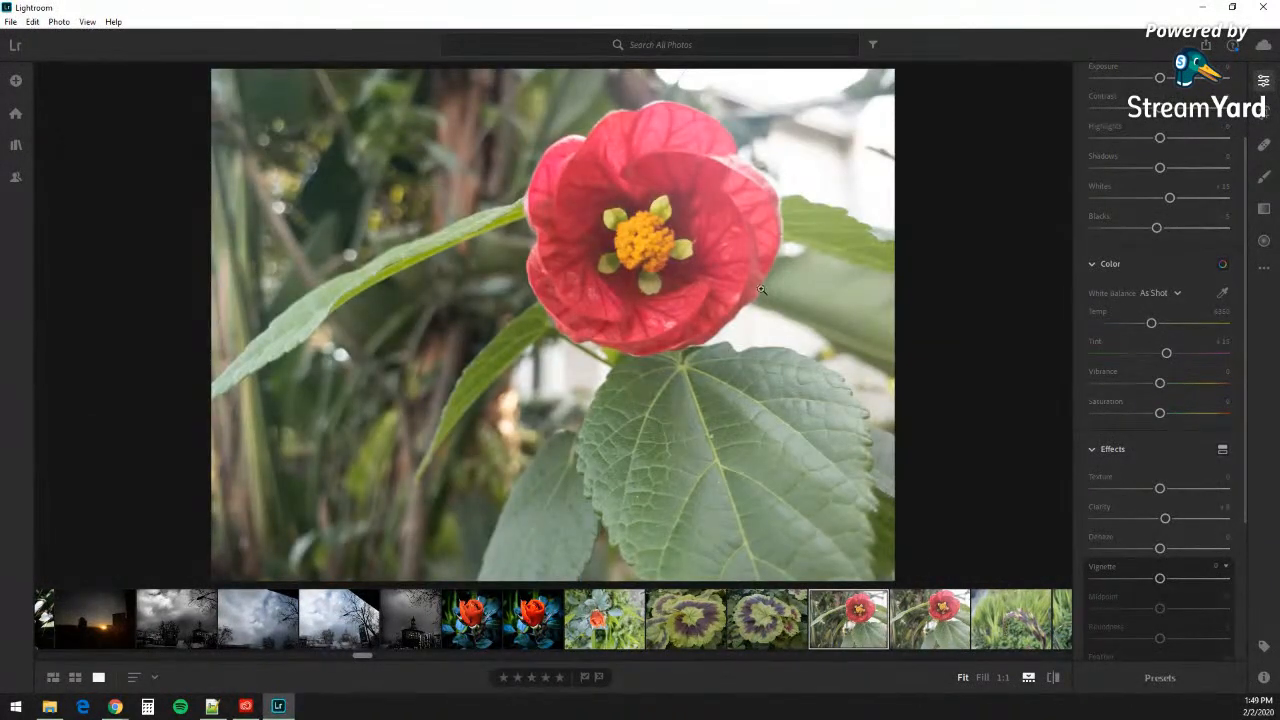
pyautogui.scroll(3, 1126, 369)
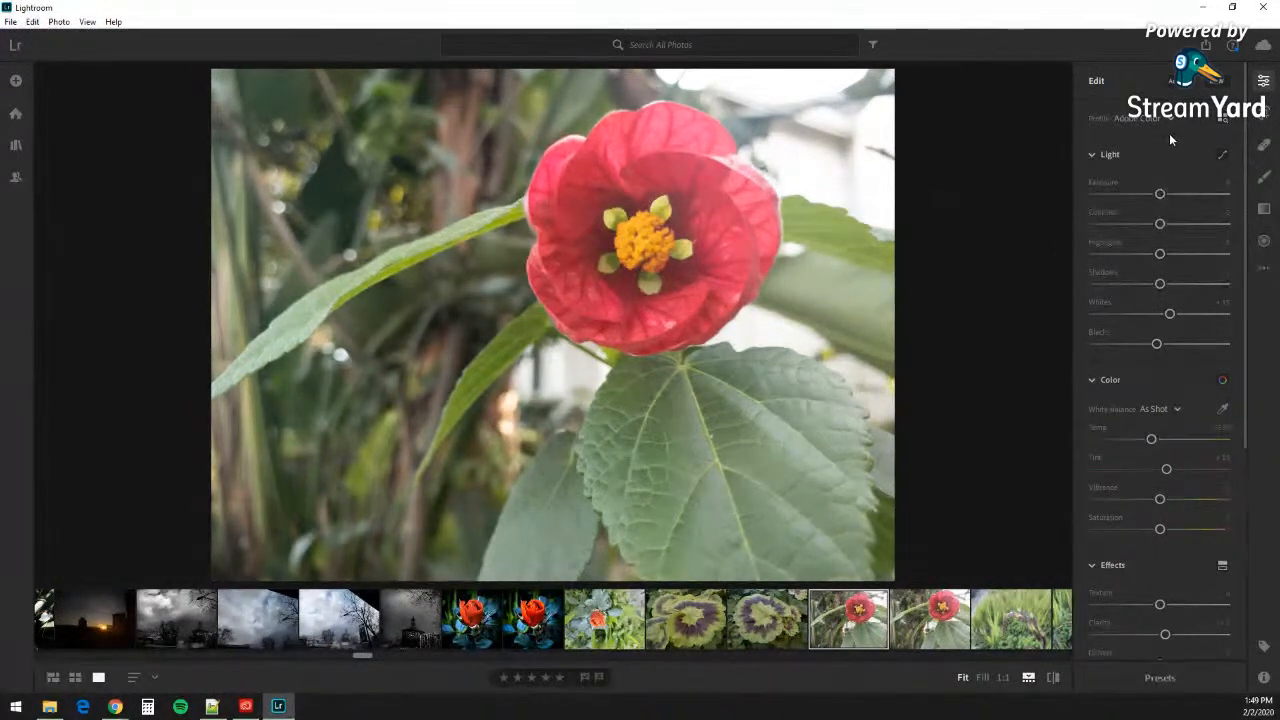
pyautogui.click(1172, 119)
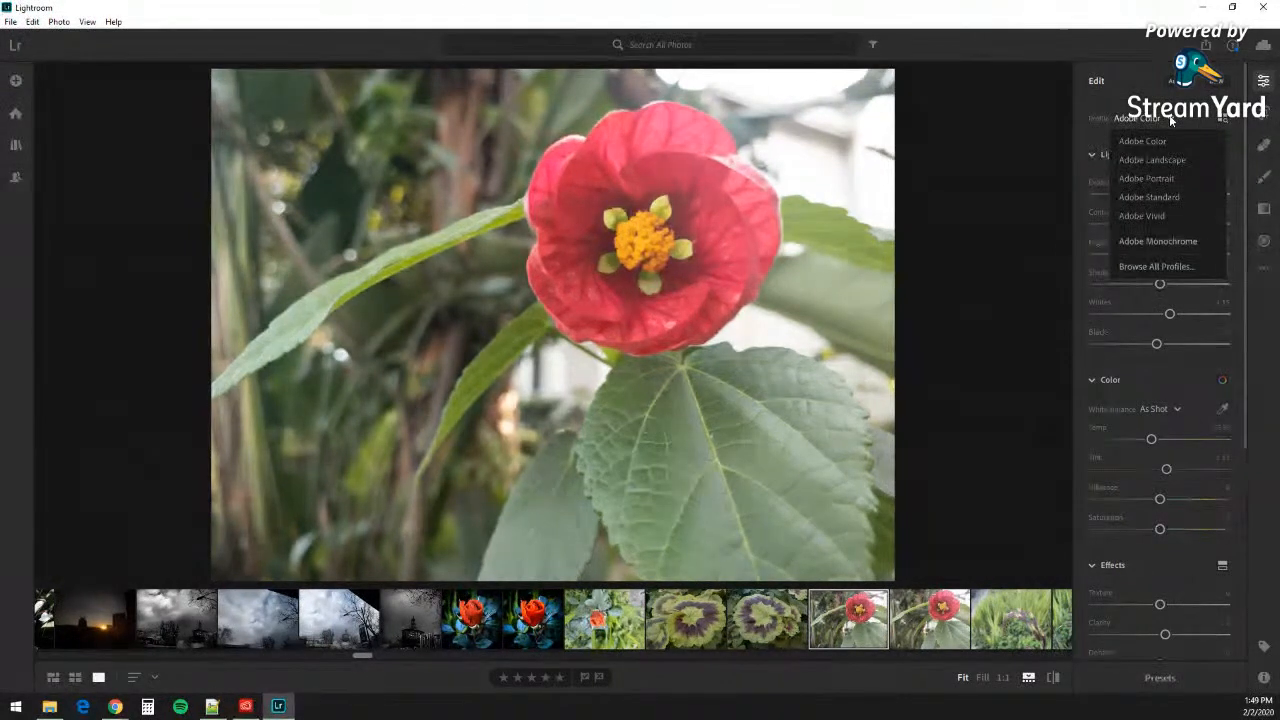
pyautogui.click(1172, 119)
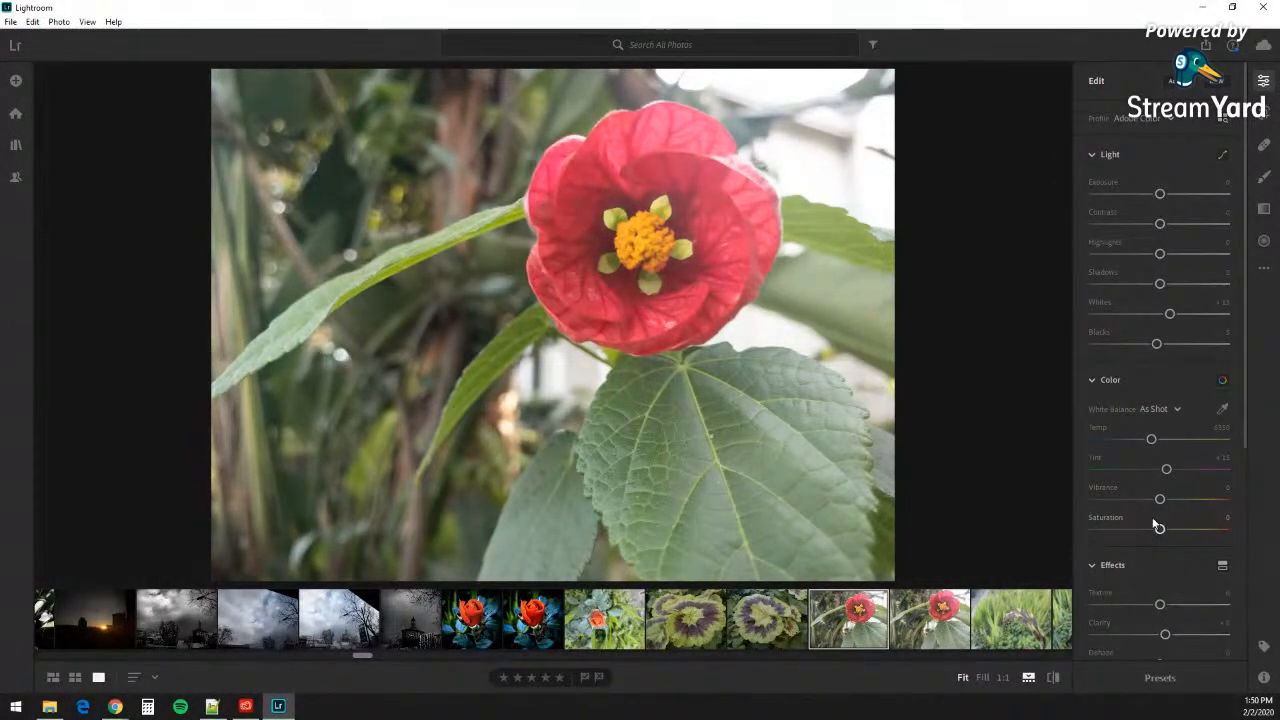
# Step: Drain the flower's colour with Vibrance and Saturation at -100
pyautogui.moveTo(1161, 500); pyautogui.dragTo(1068, 497)
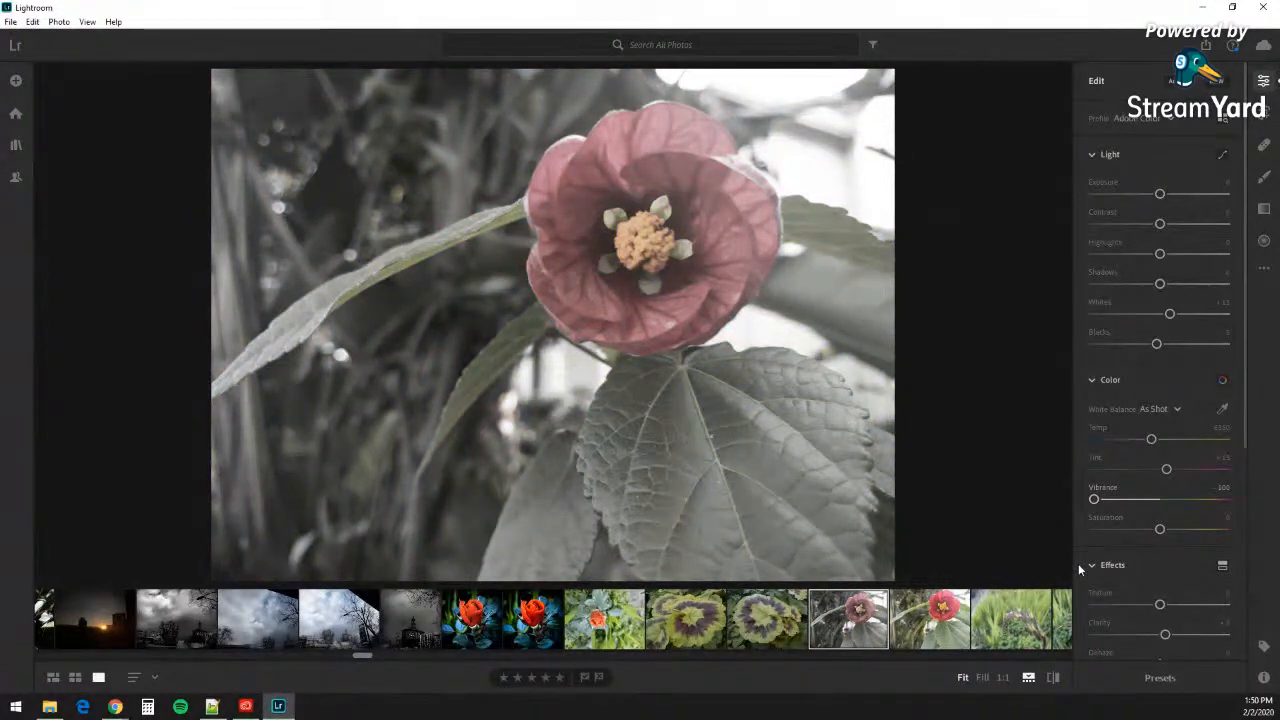
pyautogui.moveTo(1094, 499); pyautogui.dragTo(1093, 531)
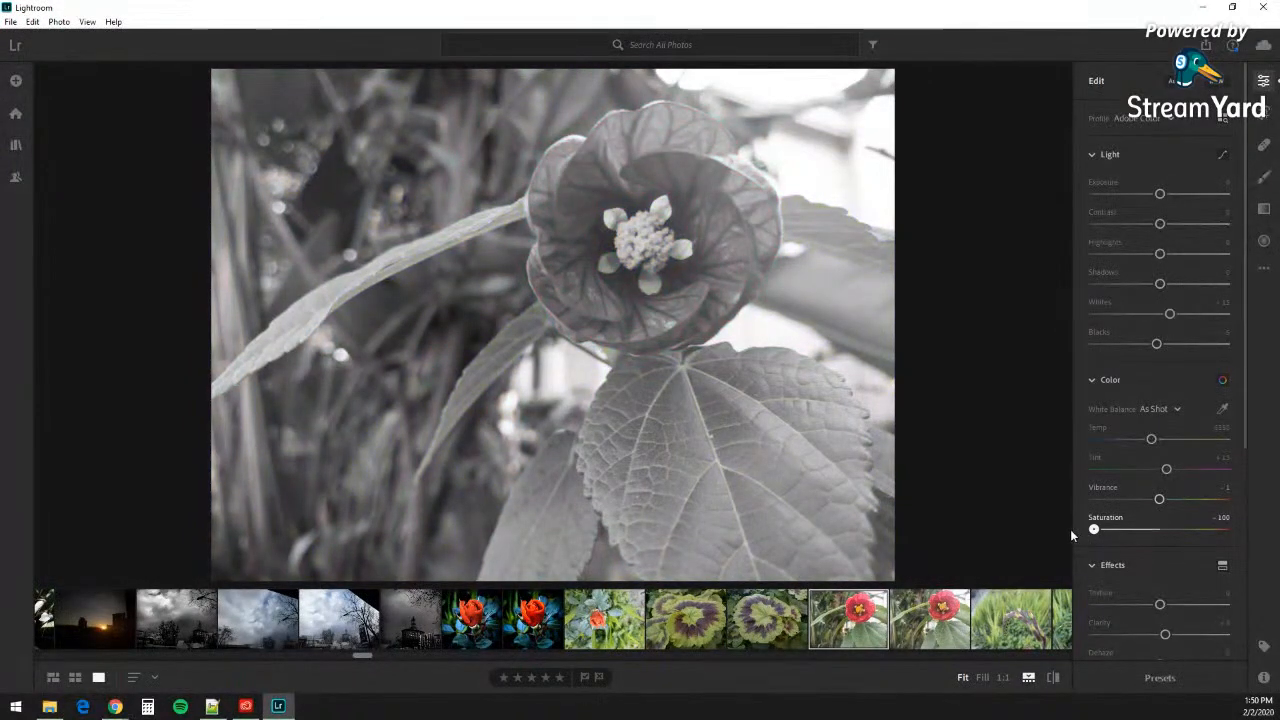
pyautogui.moveTo(1159, 500); pyautogui.dragTo(1078, 494)
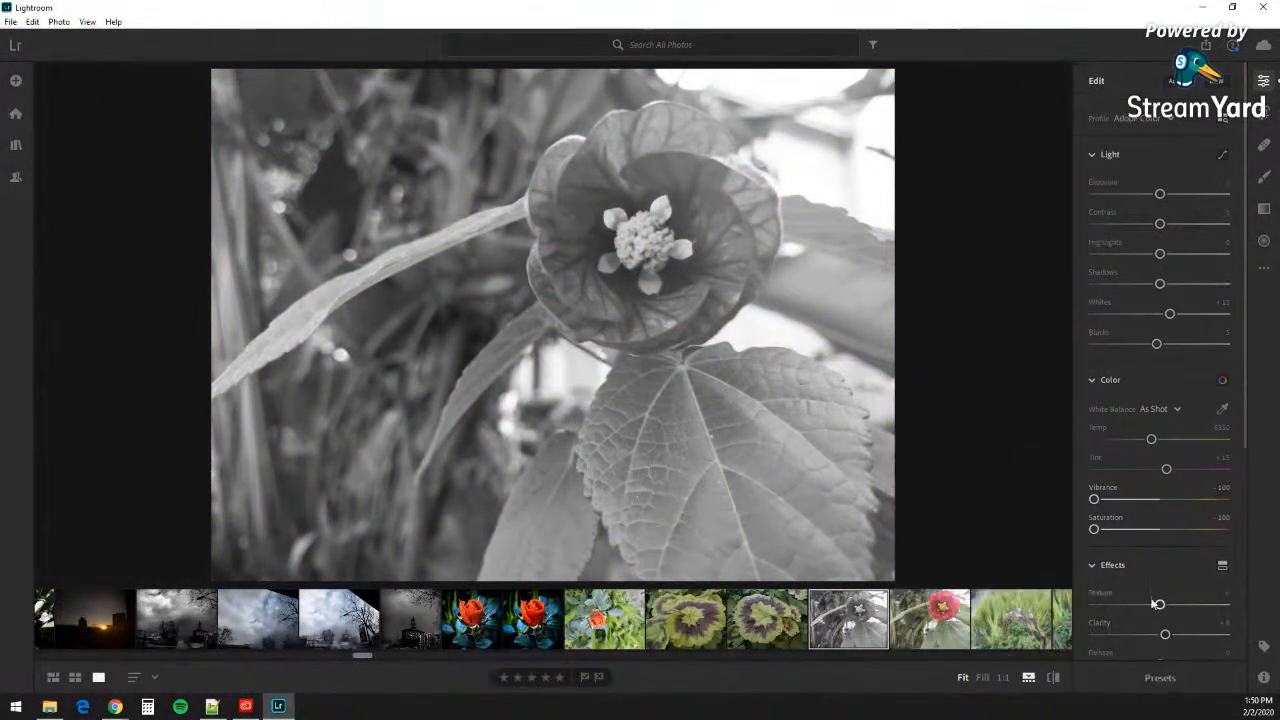
# Step: Switch white balance from As Shot to Auto, giving Temp 5700 and Tint +21
pyautogui.click(1153, 411)
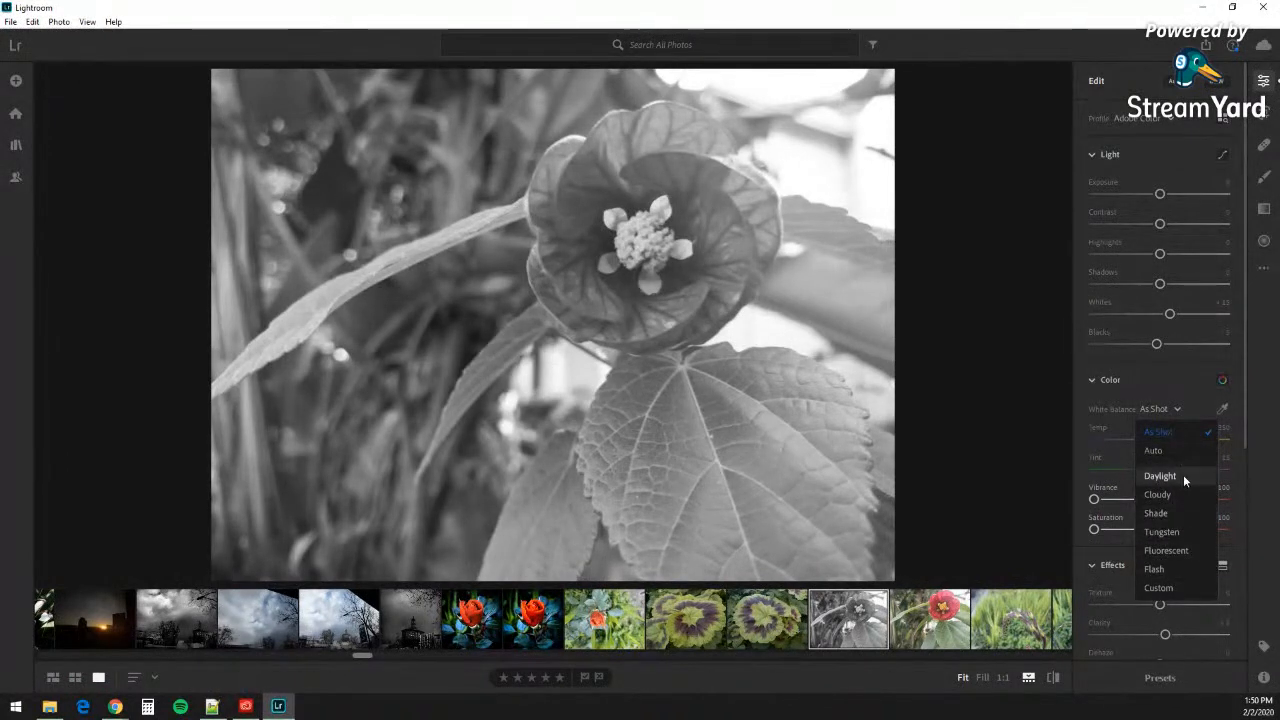
pyautogui.click(1173, 451)
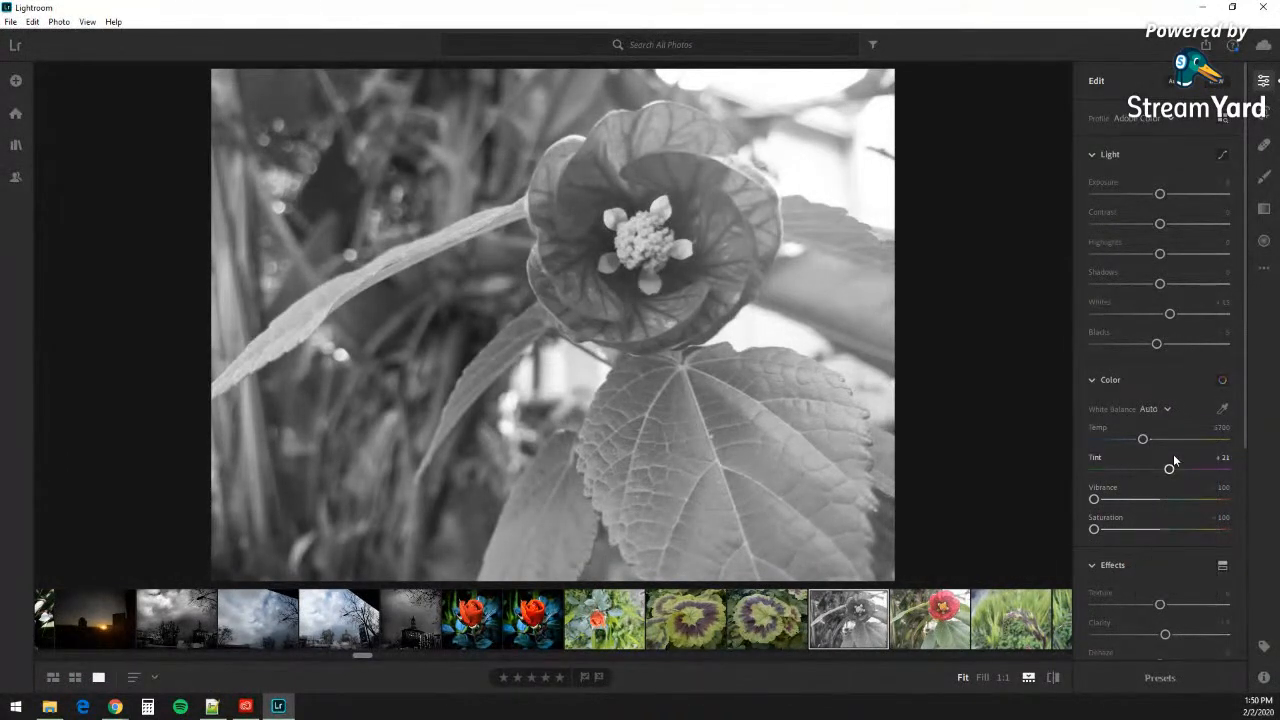
pyautogui.click(1162, 409)
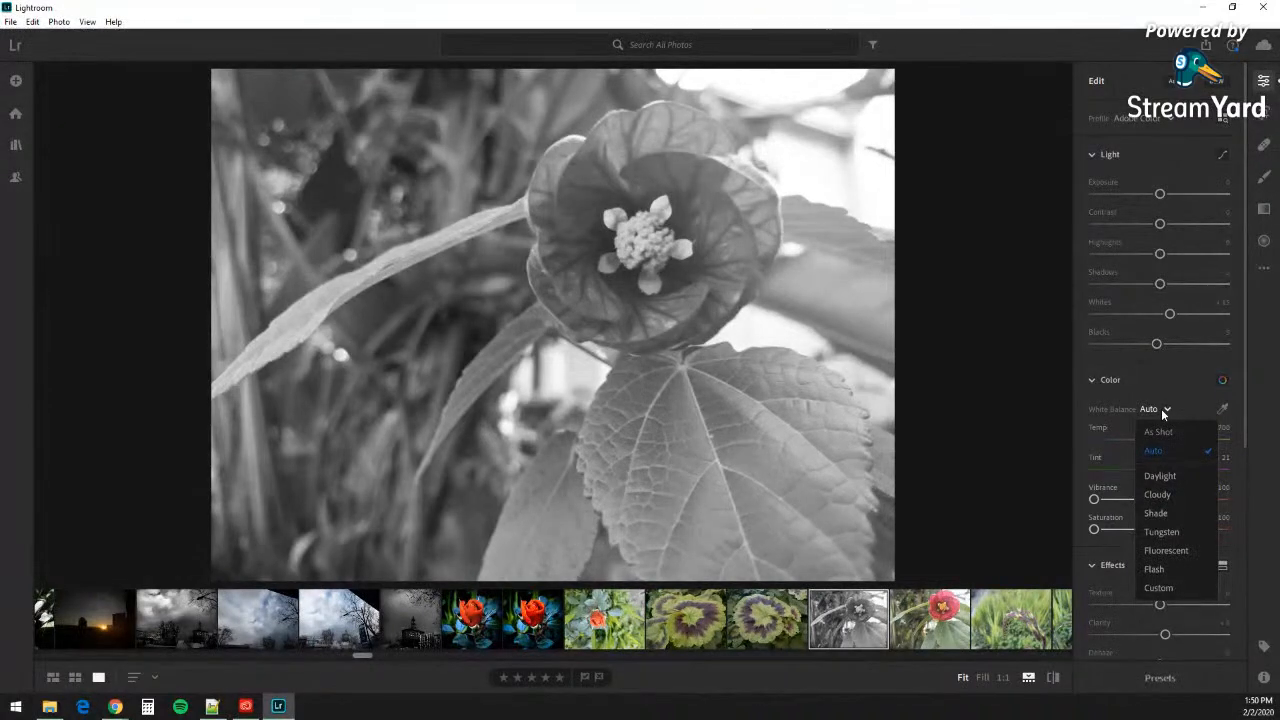
pyautogui.click(1140, 410)
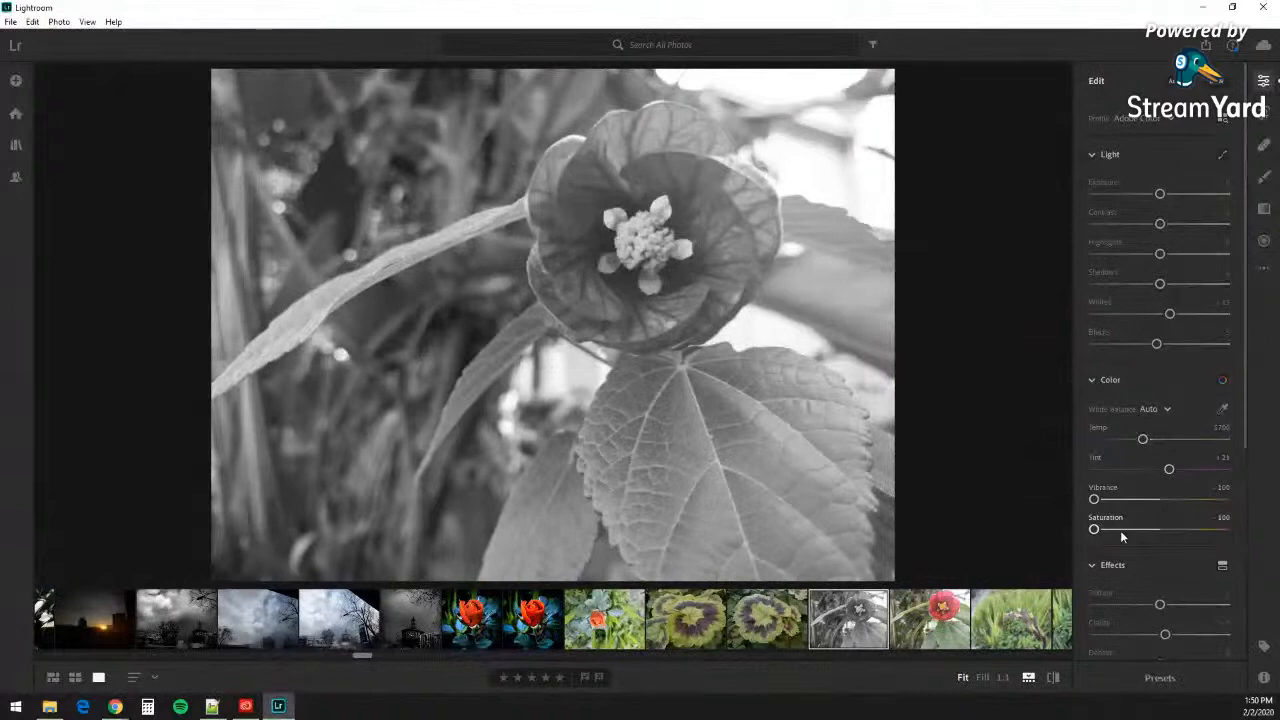
# Step: Darken the grey flower by lowering Exposure, Shadows to -43 and Blacks to -47
pyautogui.moveTo(1159, 199); pyautogui.dragTo(1186, 224)
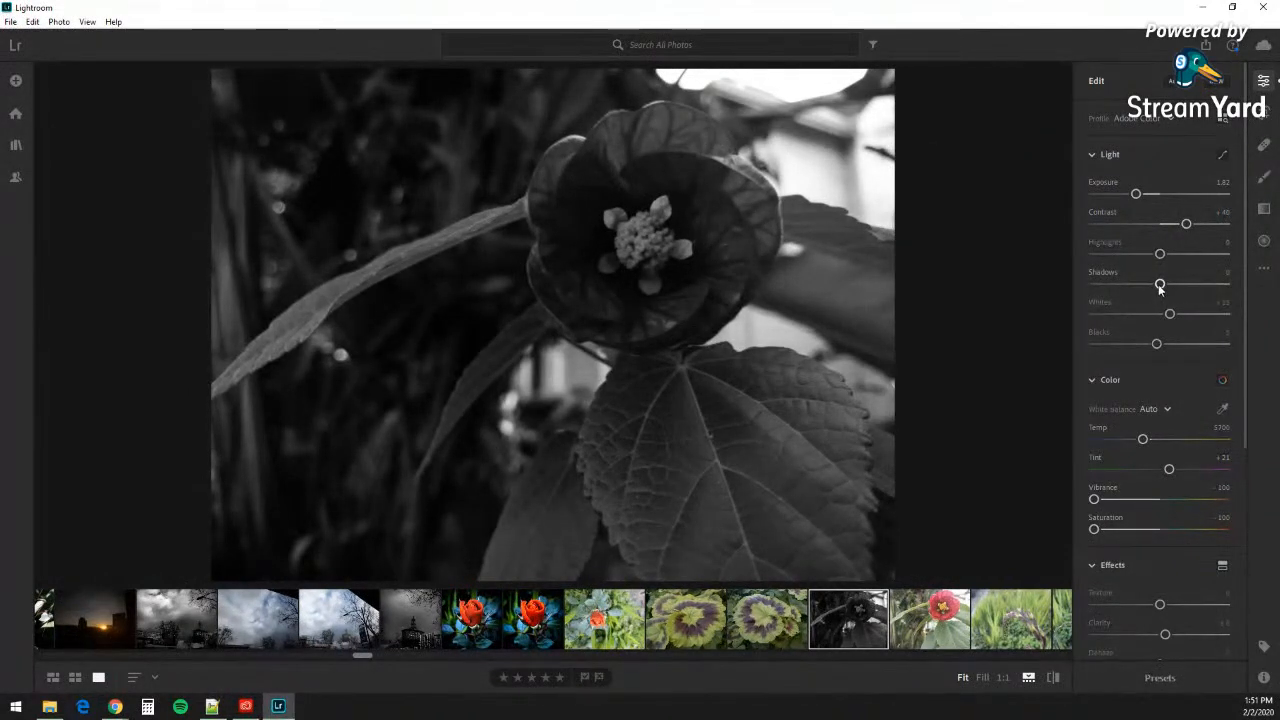
pyautogui.moveTo(1160, 285); pyautogui.dragTo(1131, 285)
pyautogui.moveTo(1156, 344); pyautogui.dragTo(1129, 344)
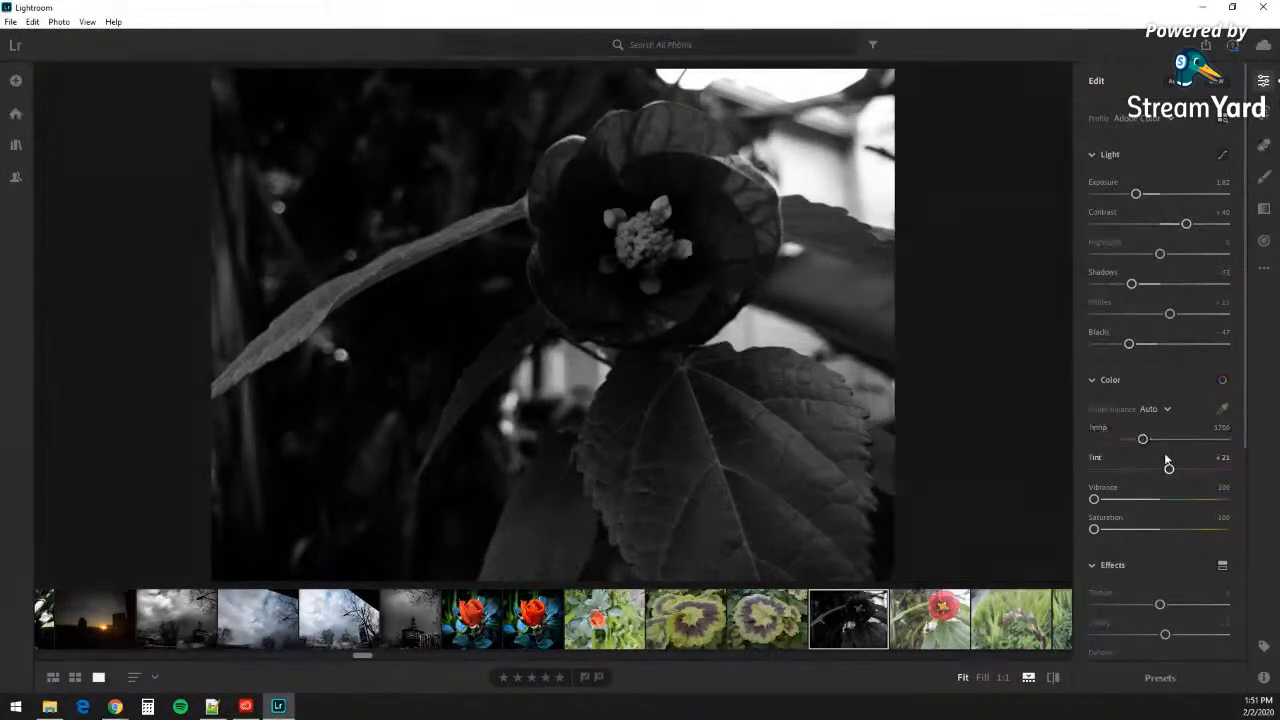
pyautogui.click(1265, 113)
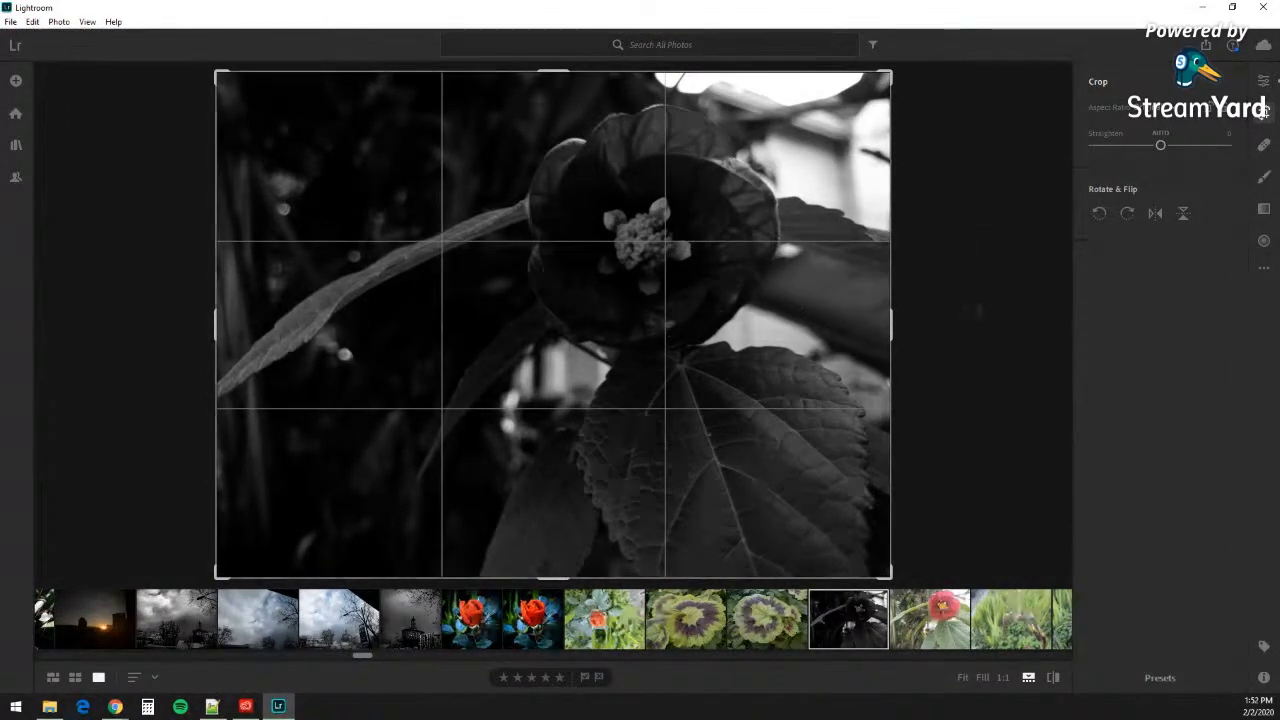
pyautogui.click(1154, 213)
pyautogui.click(1154, 213)
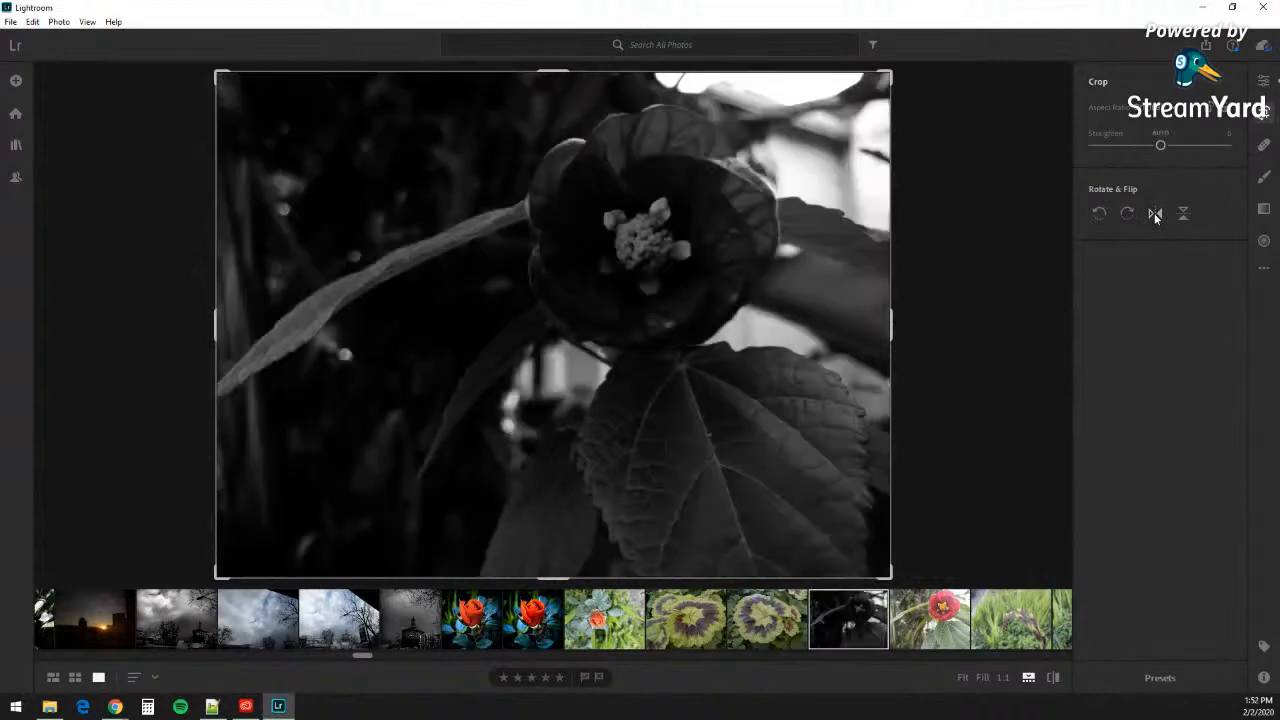
pyautogui.click(1183, 215)
pyautogui.click(1183, 215)
pyautogui.click(1155, 215)
pyautogui.click(1155, 215)
pyautogui.click(1127, 215)
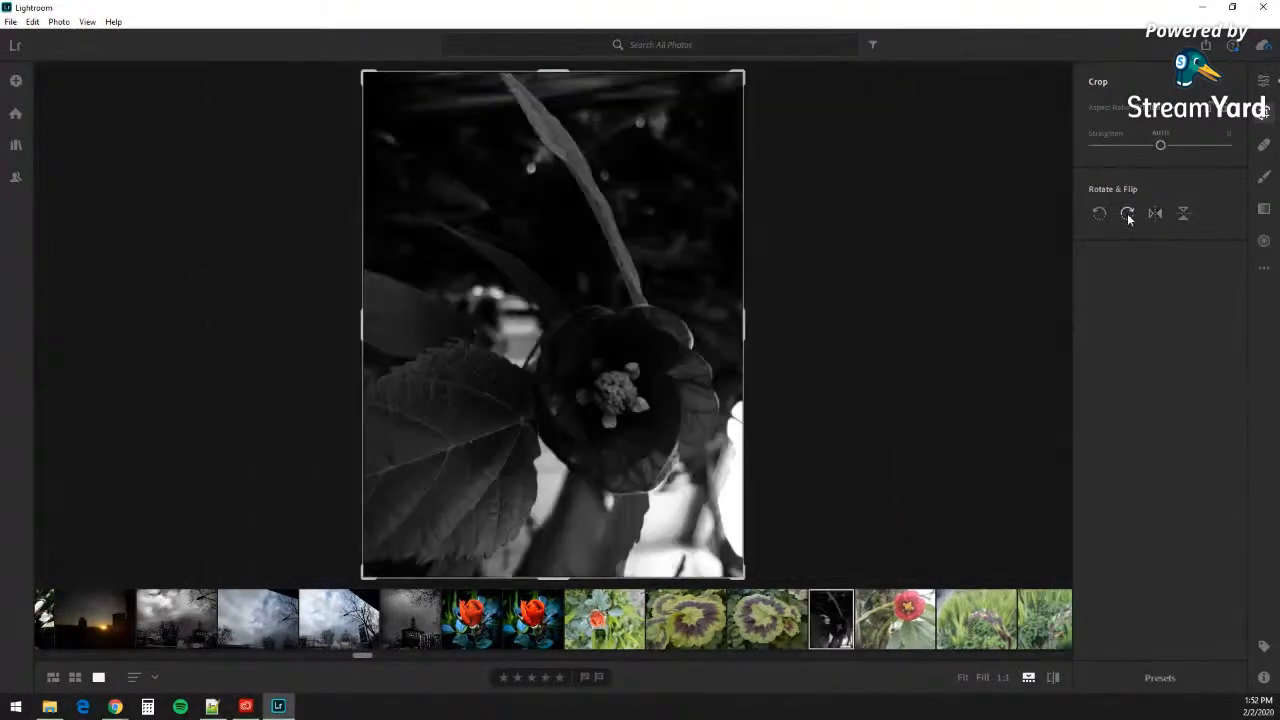
pyautogui.click(1127, 215)
pyautogui.click(1127, 215)
pyautogui.click(1127, 215)
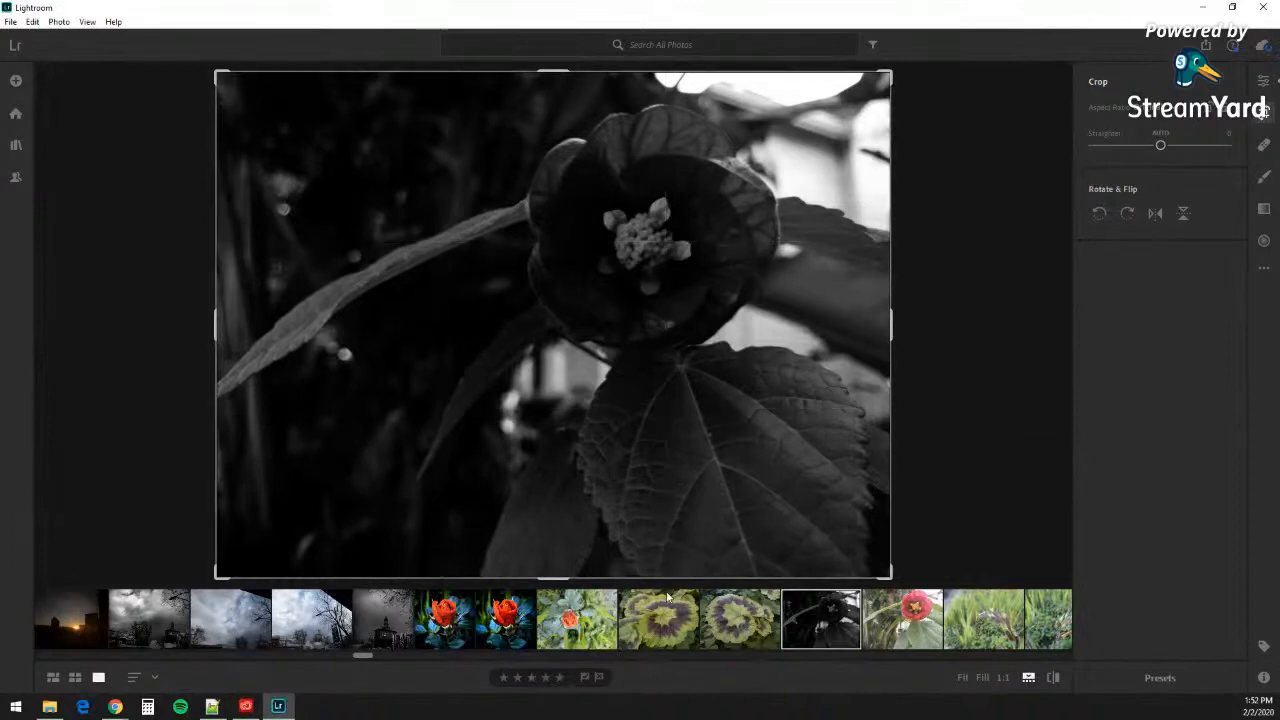
# Step: Leave the crop view and open the first yellow-striped snail macro photo
pyautogui.scroll(-10, 663, 595)
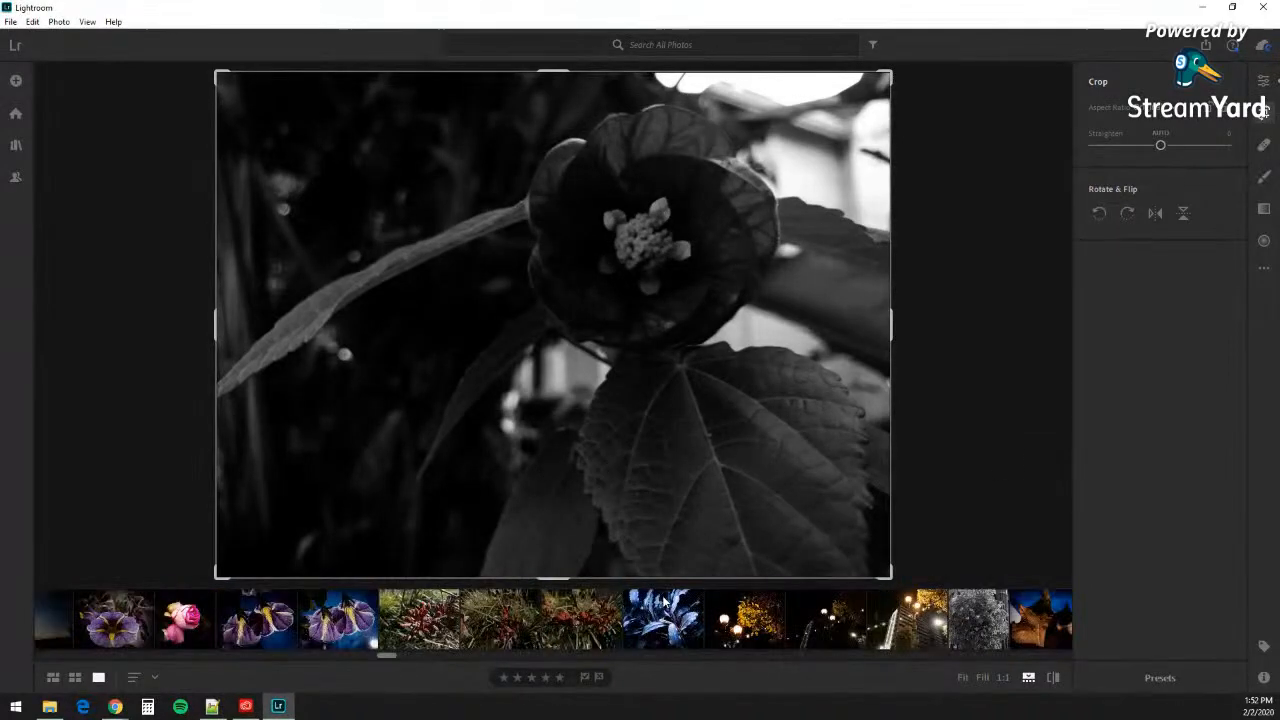
pyautogui.scroll(-10, 663, 600)
pyautogui.scroll(3, 663, 600)
pyautogui.scroll(5, 663, 600)
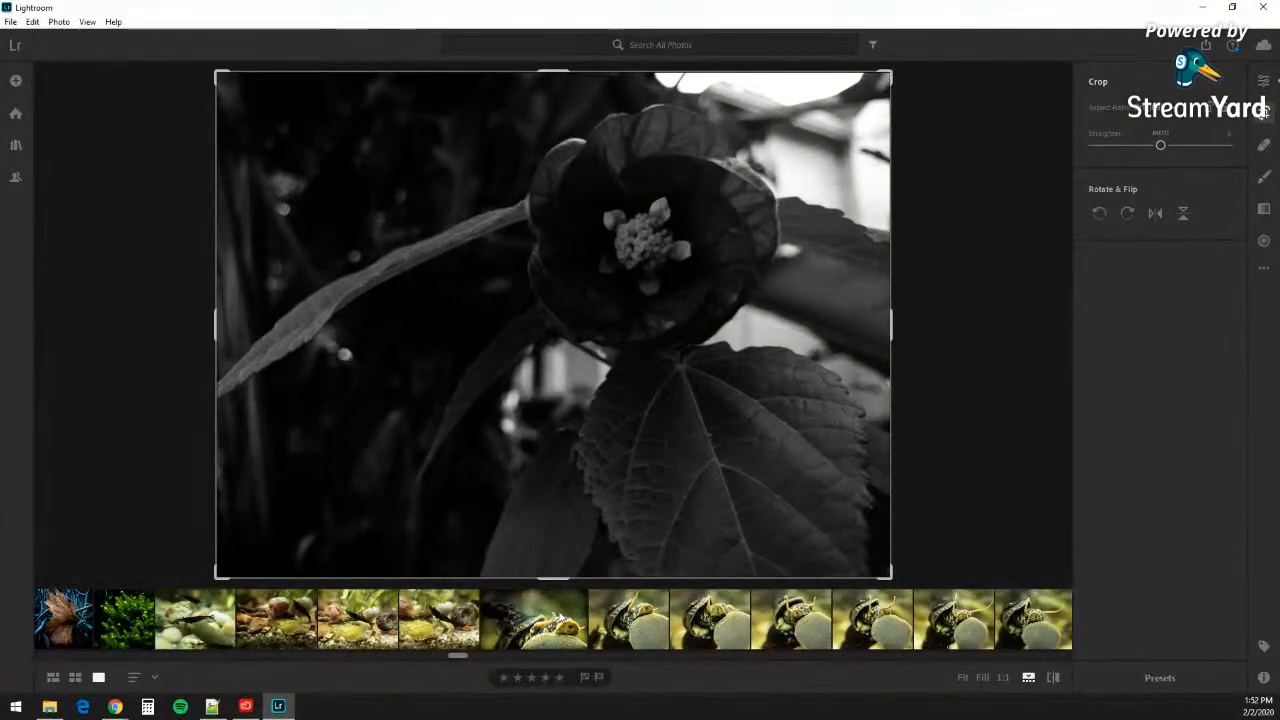
pyautogui.click(565, 645)
pyautogui.click(543, 625)
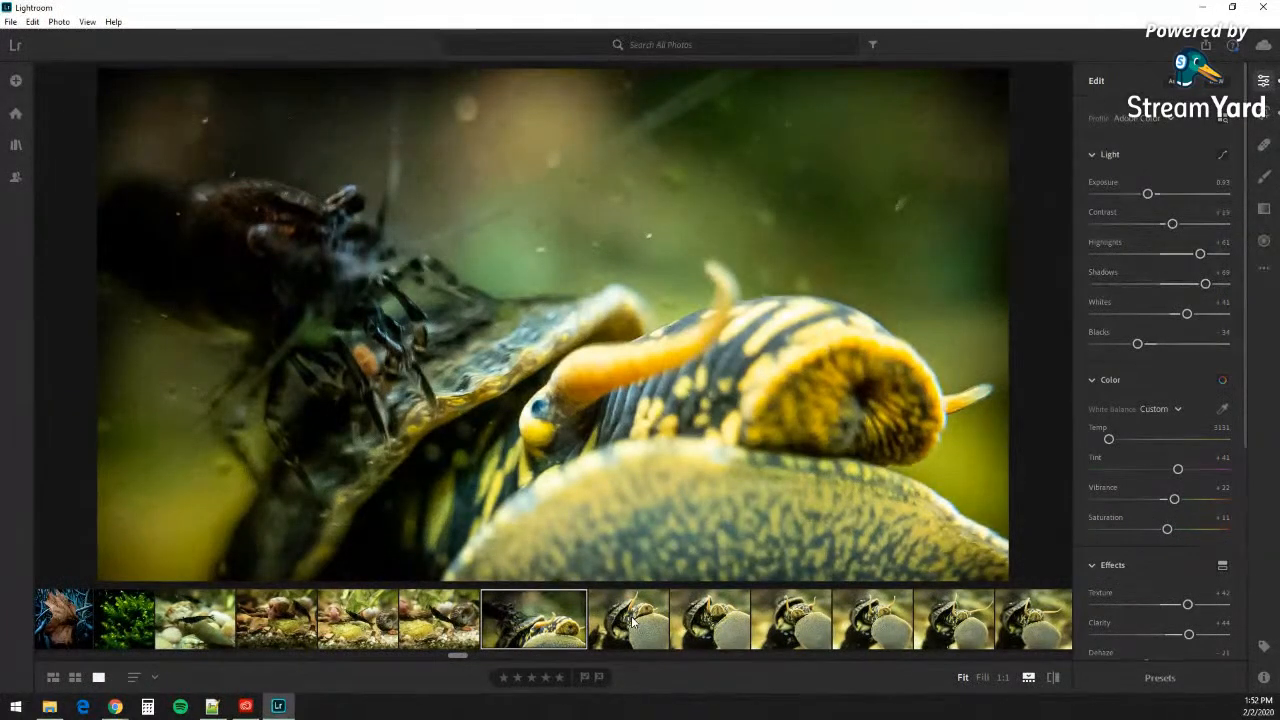
# Step: Step through the snail series to the close-up with both tentacles raised
pyautogui.click(632, 622)
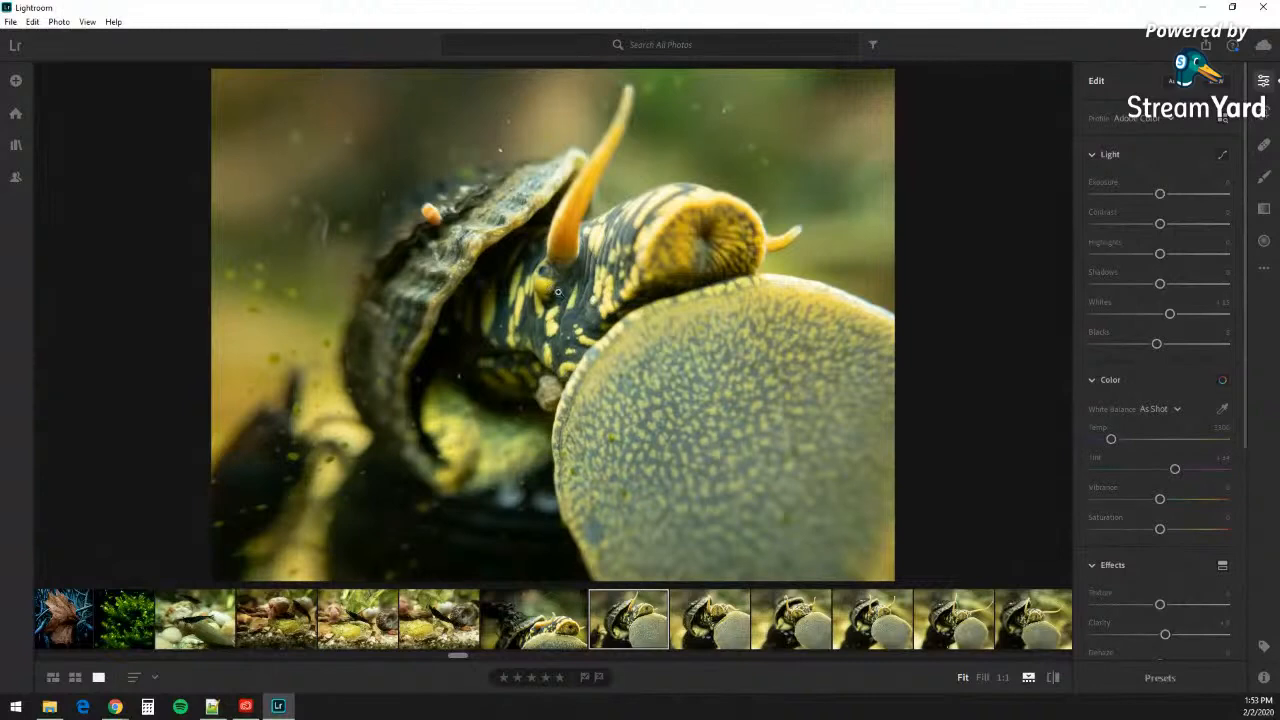
pyautogui.click(740, 631)
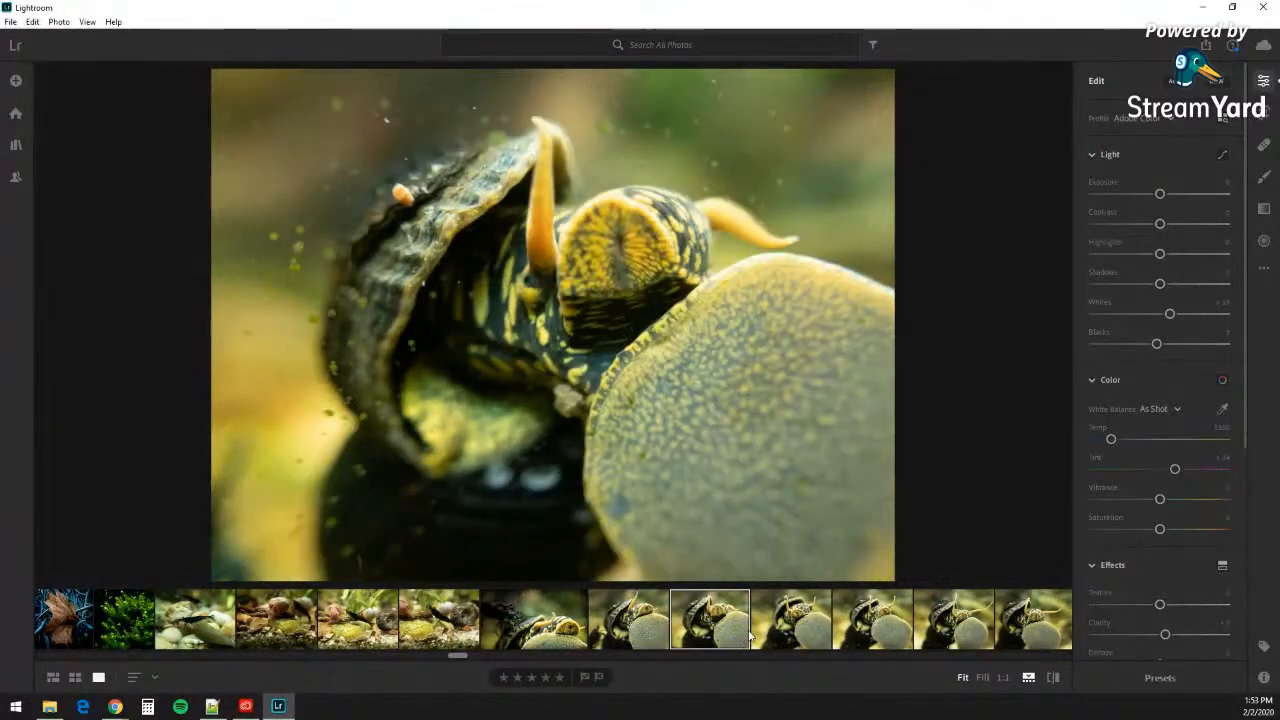
pyautogui.click(806, 637)
pyautogui.click(747, 629)
pyautogui.click(798, 620)
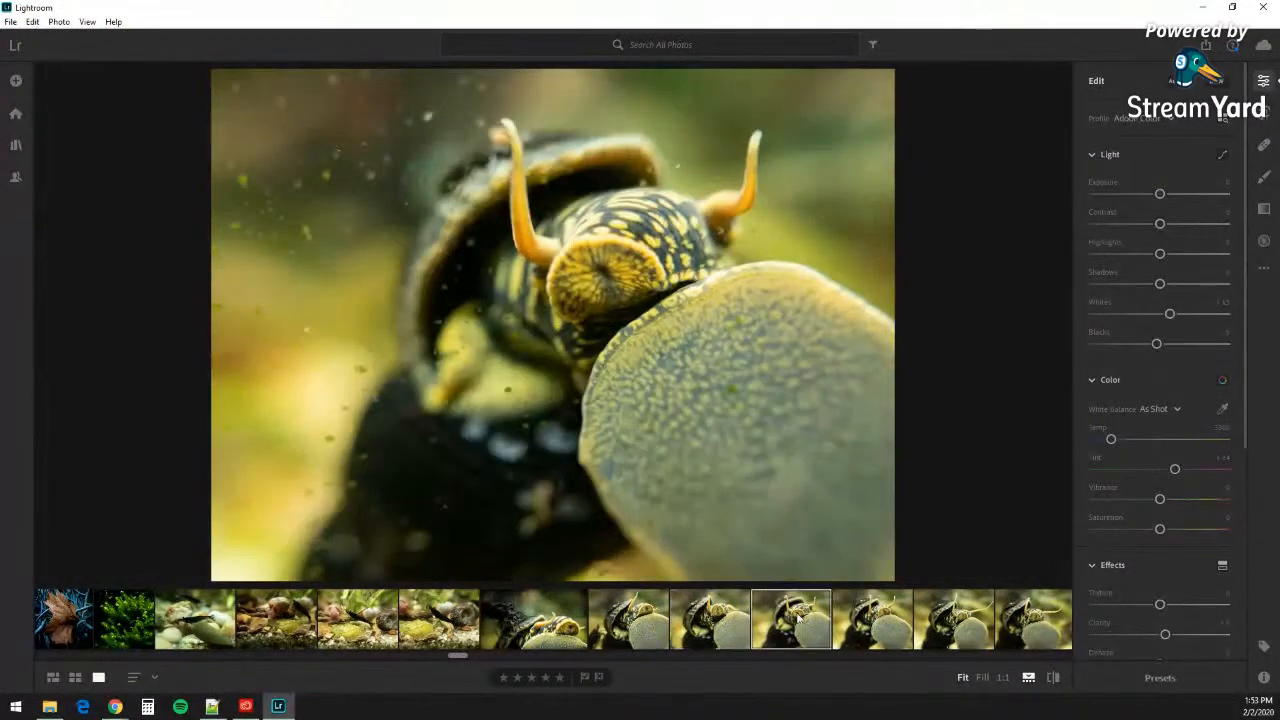
pyautogui.click(845, 624)
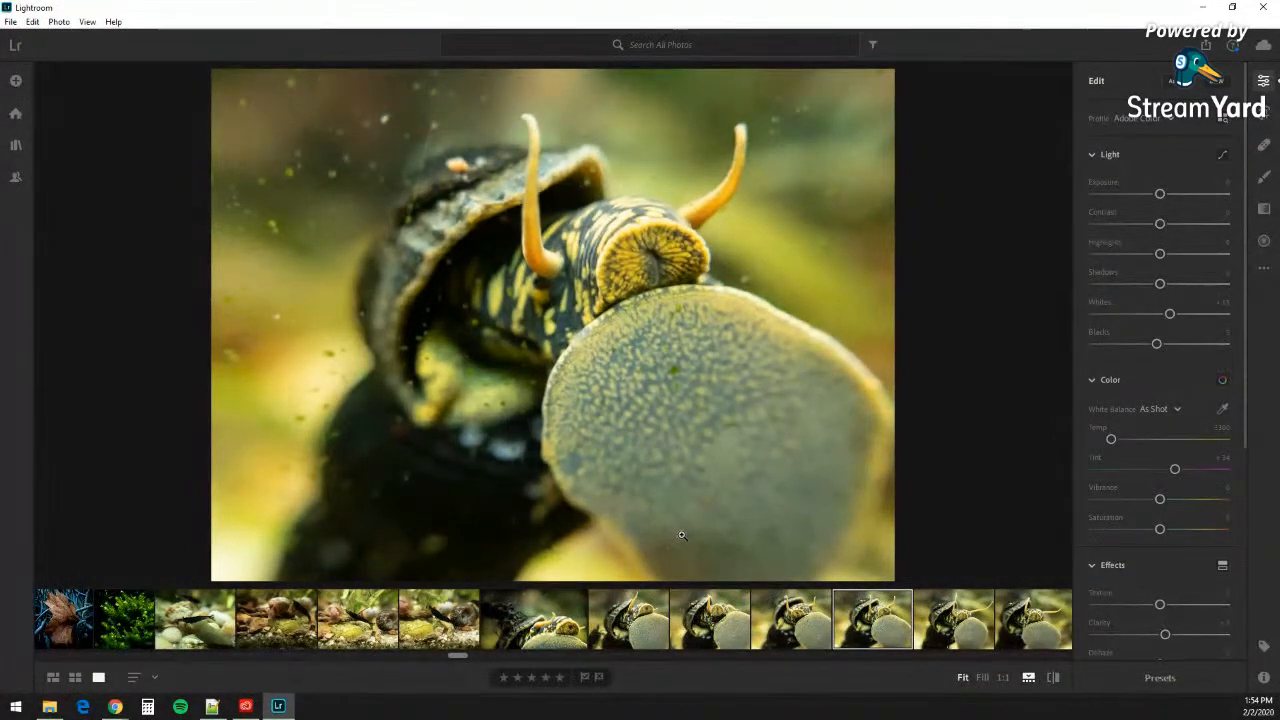
# Step: Open the yellow-striped snail close-up from the filmstrip in the Edit panel, then switch to Chrome
pyautogui.scroll(-5, 722, 610)
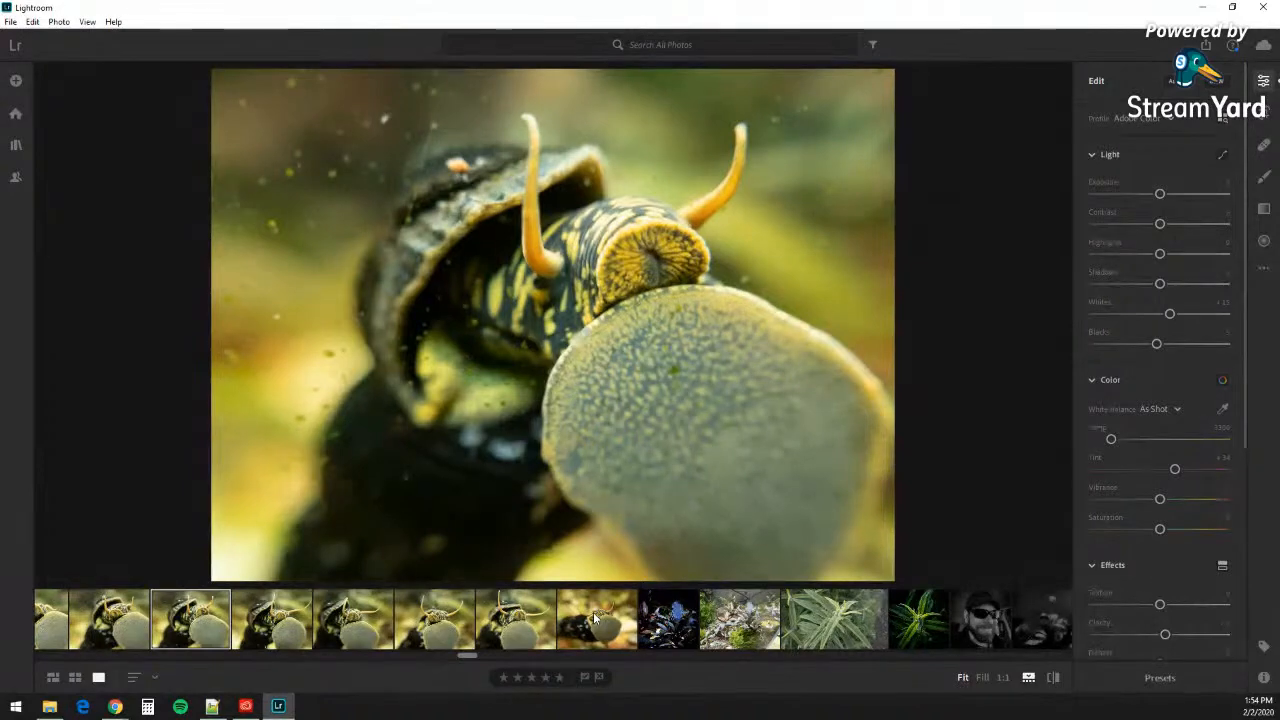
pyautogui.scroll(5, 595, 620)
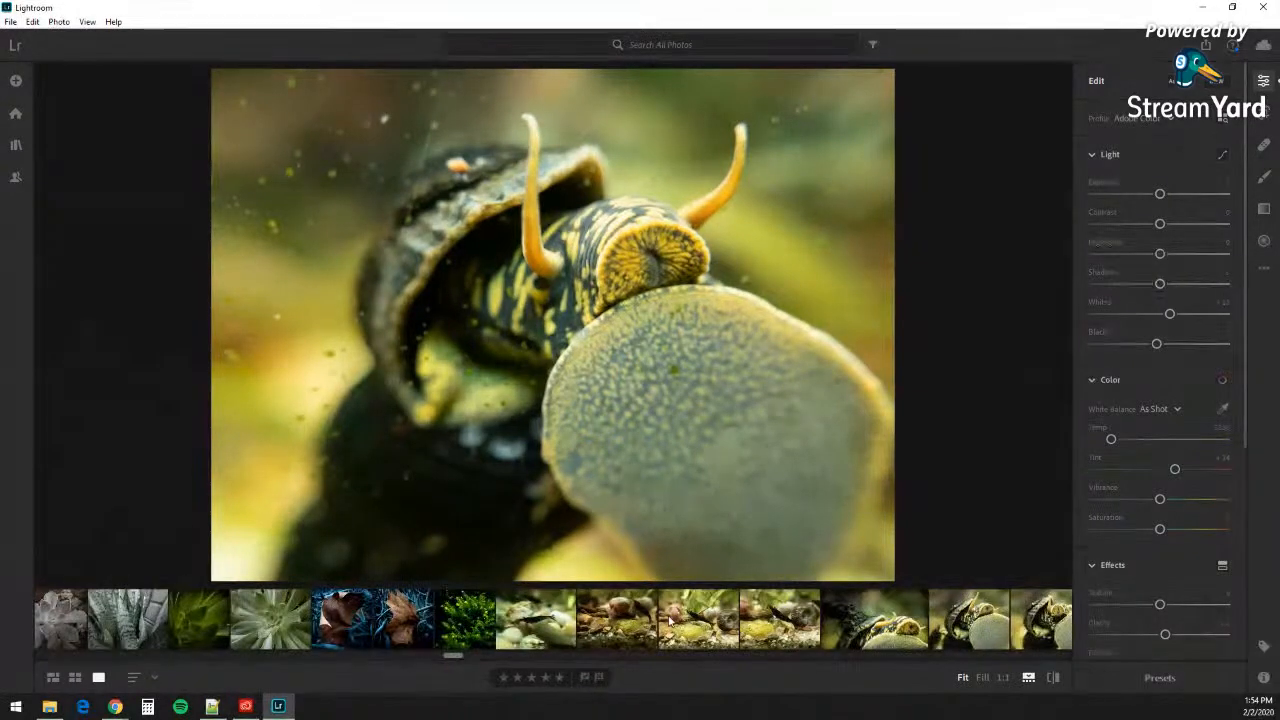
pyautogui.click(969, 624)
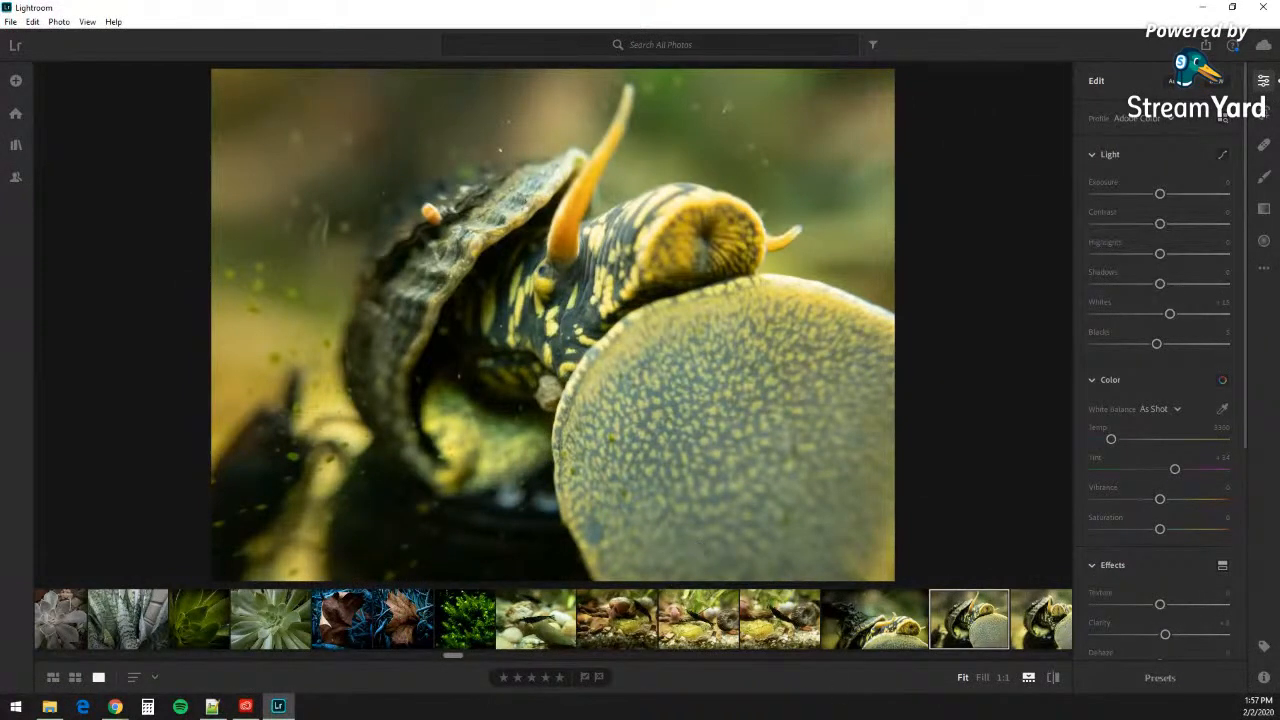
pyautogui.hotkey('alt', 'Tab')
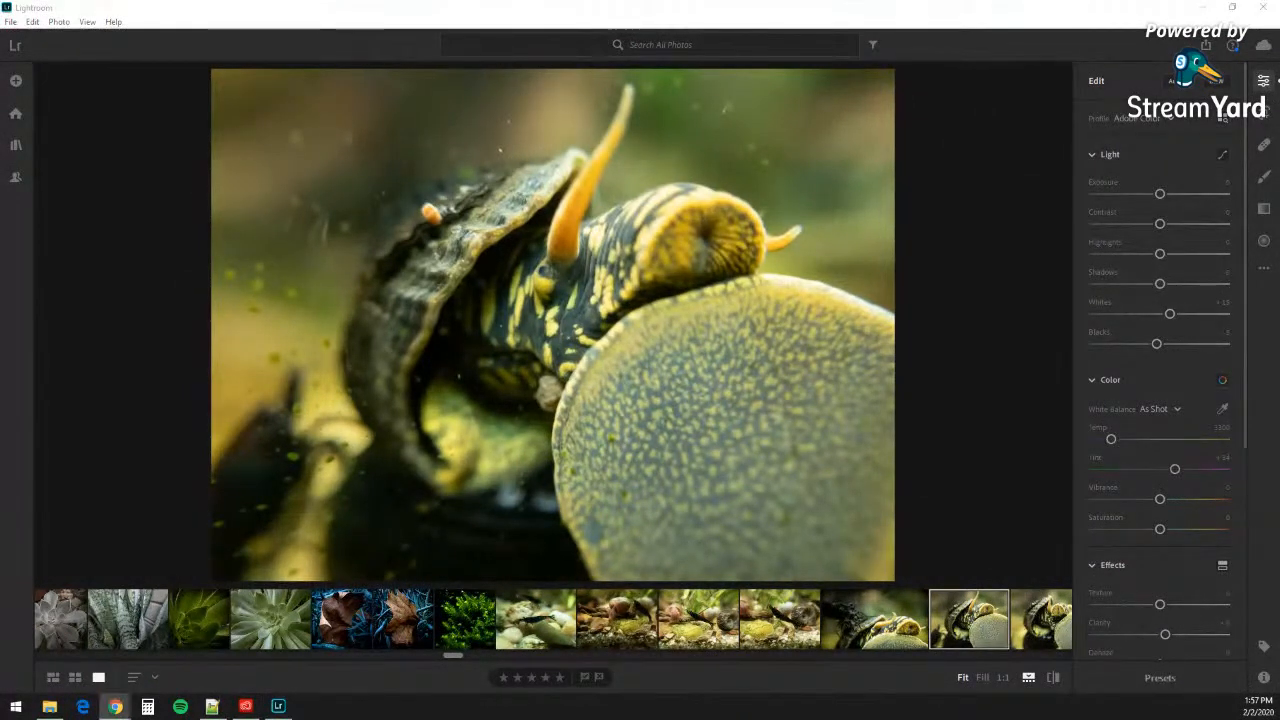